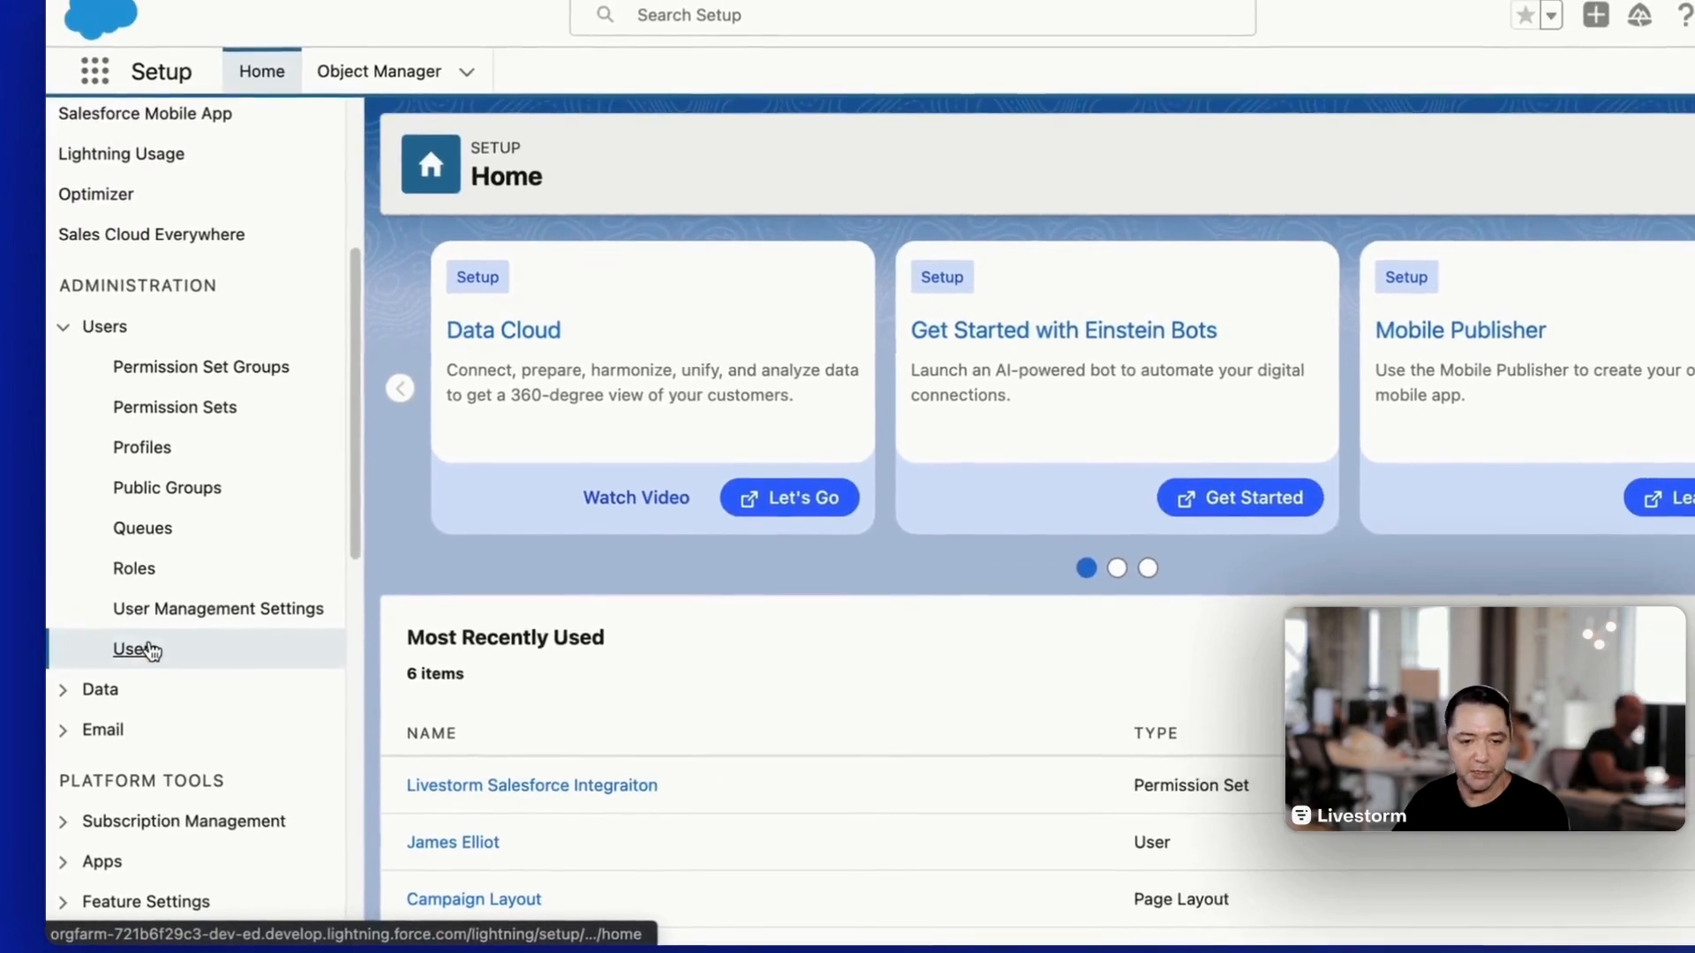
- Open the System Administrator user's record from the Users list and enable Marketing User for that account
click(150, 652)
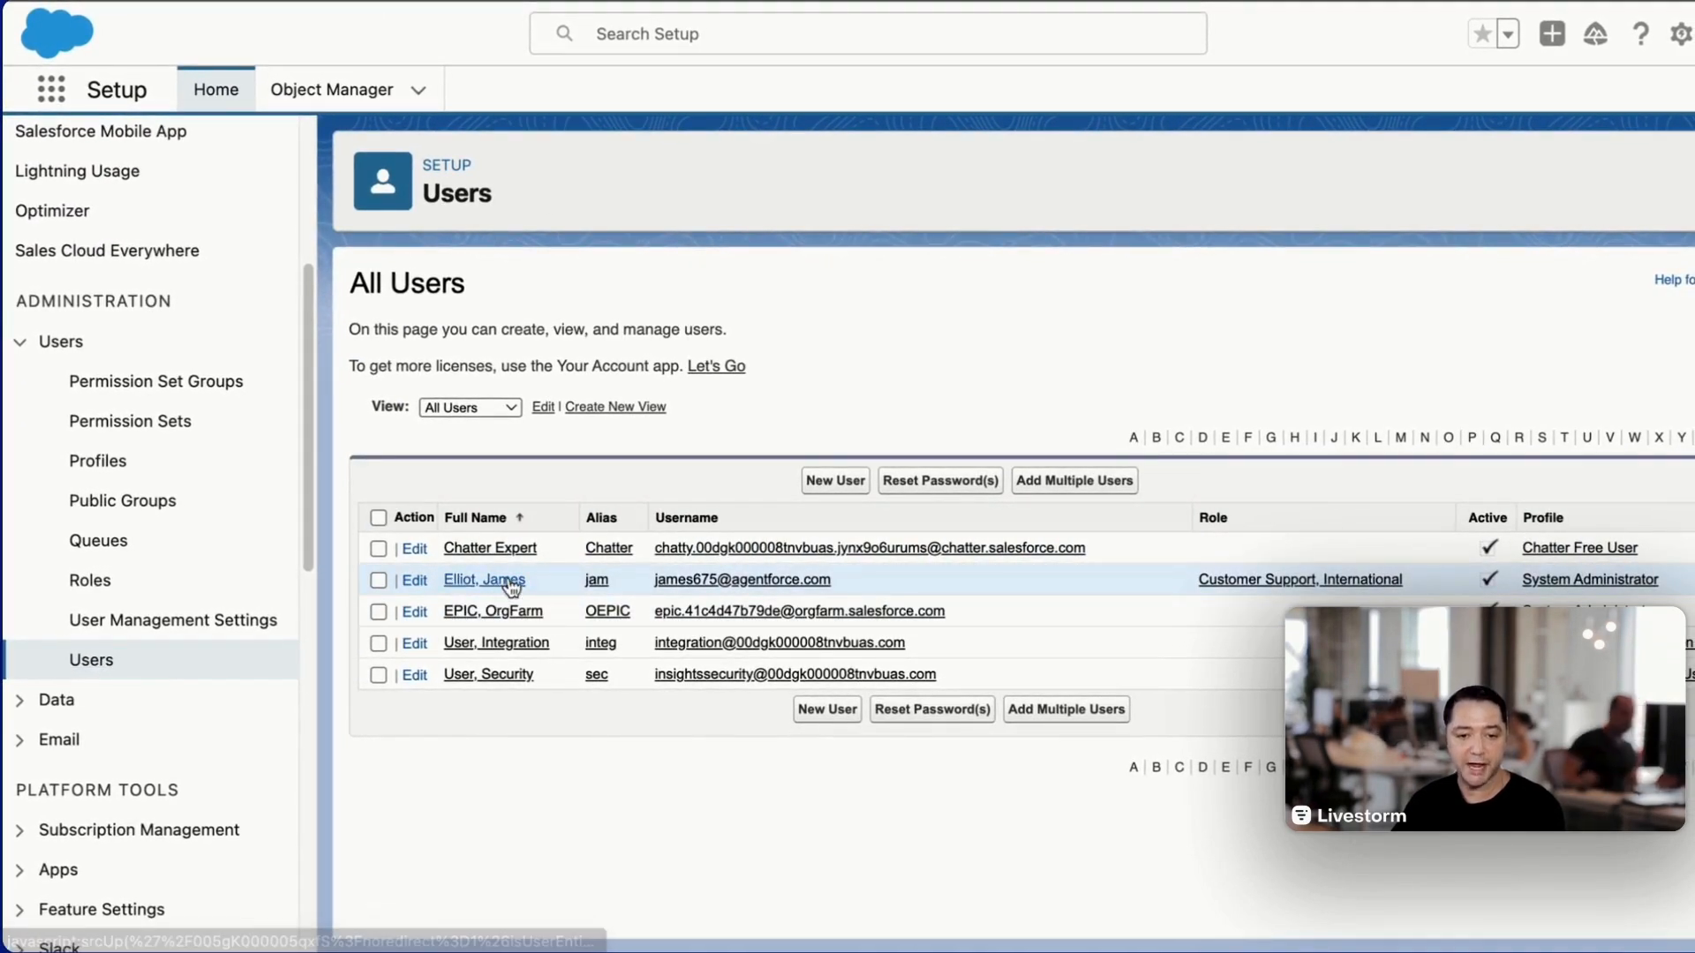
click(512, 584)
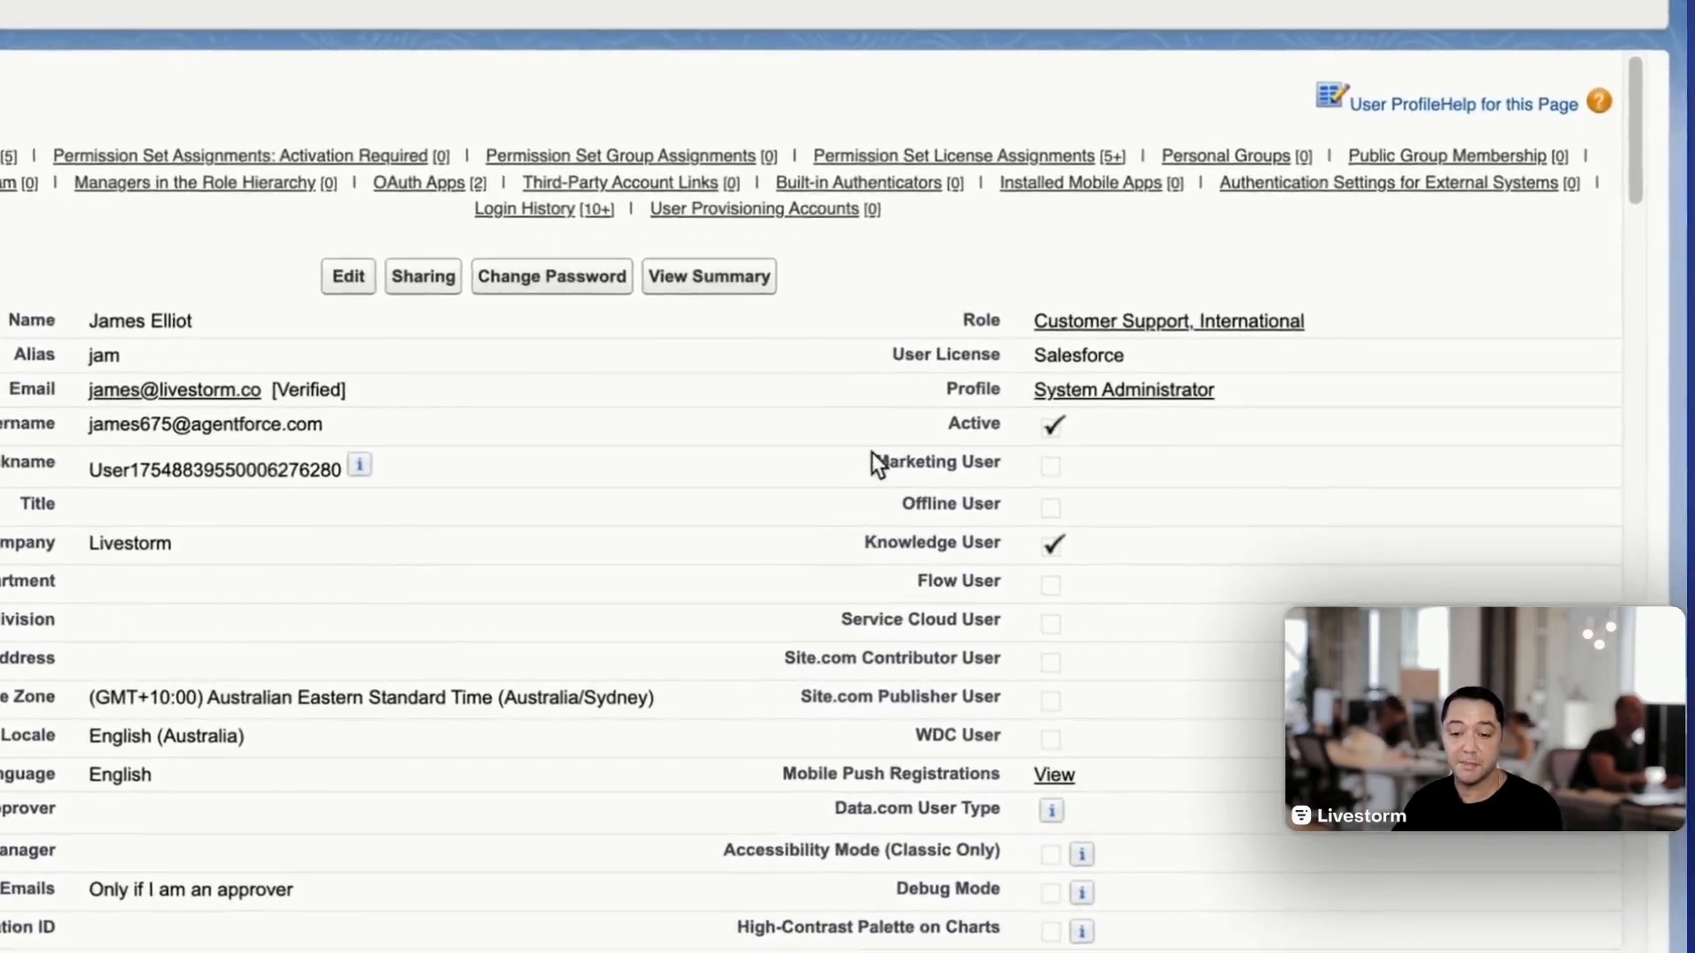
drag(874, 464, 1002, 462)
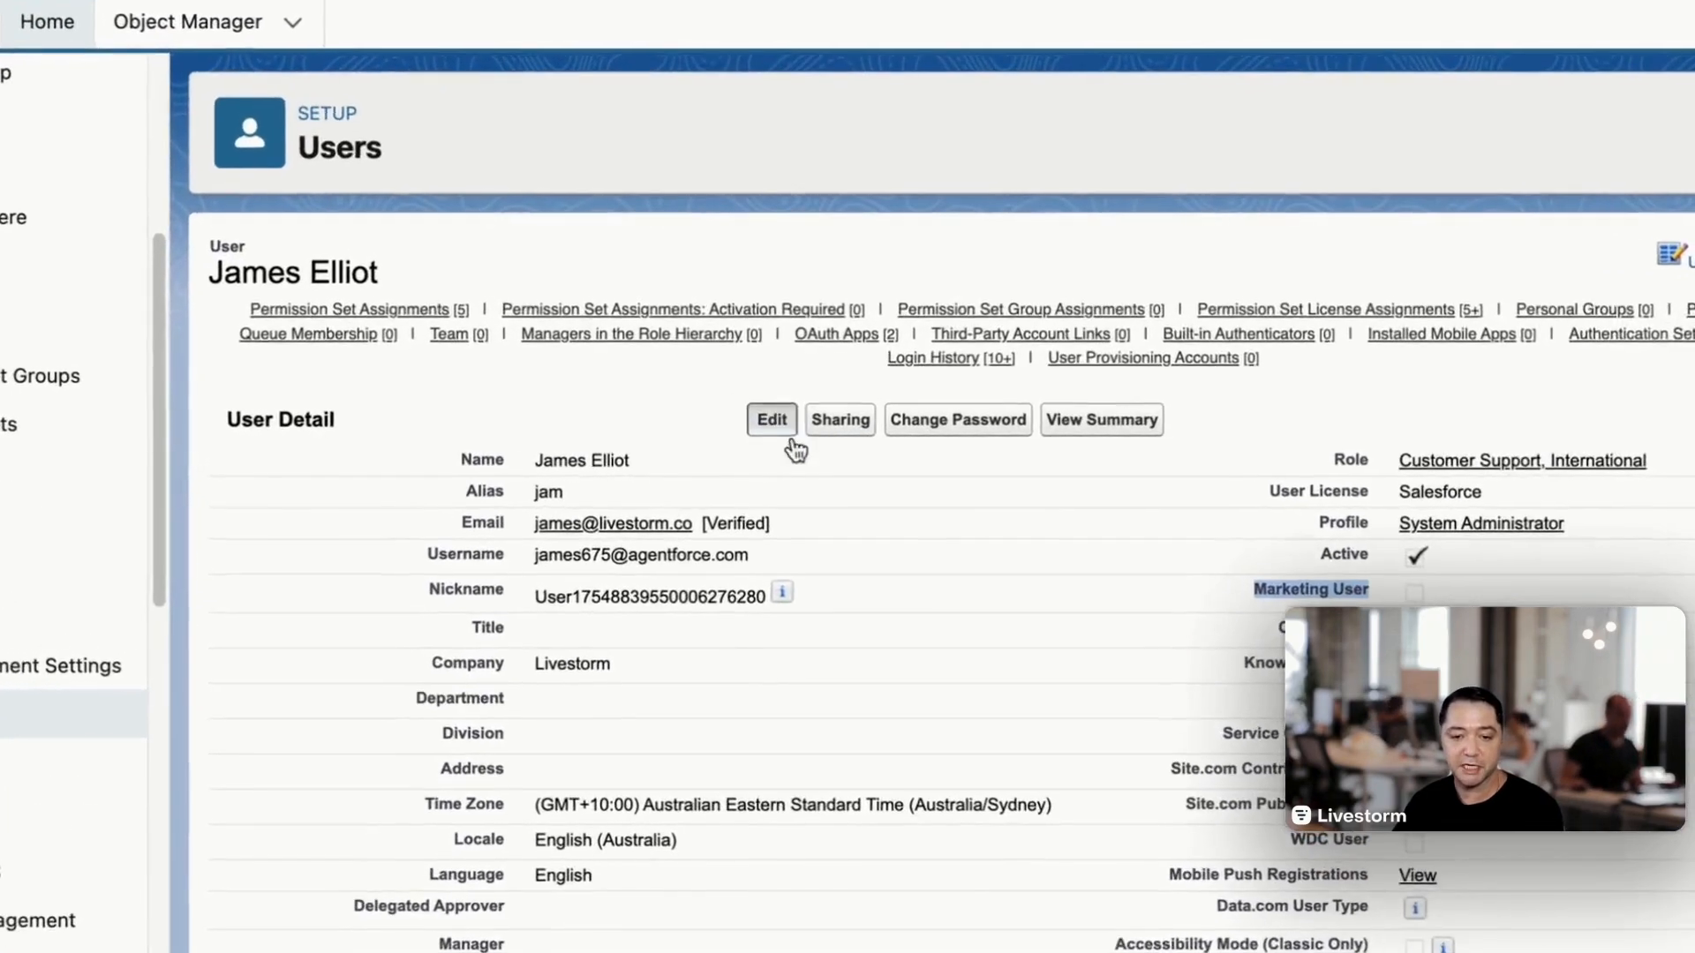
click(765, 424)
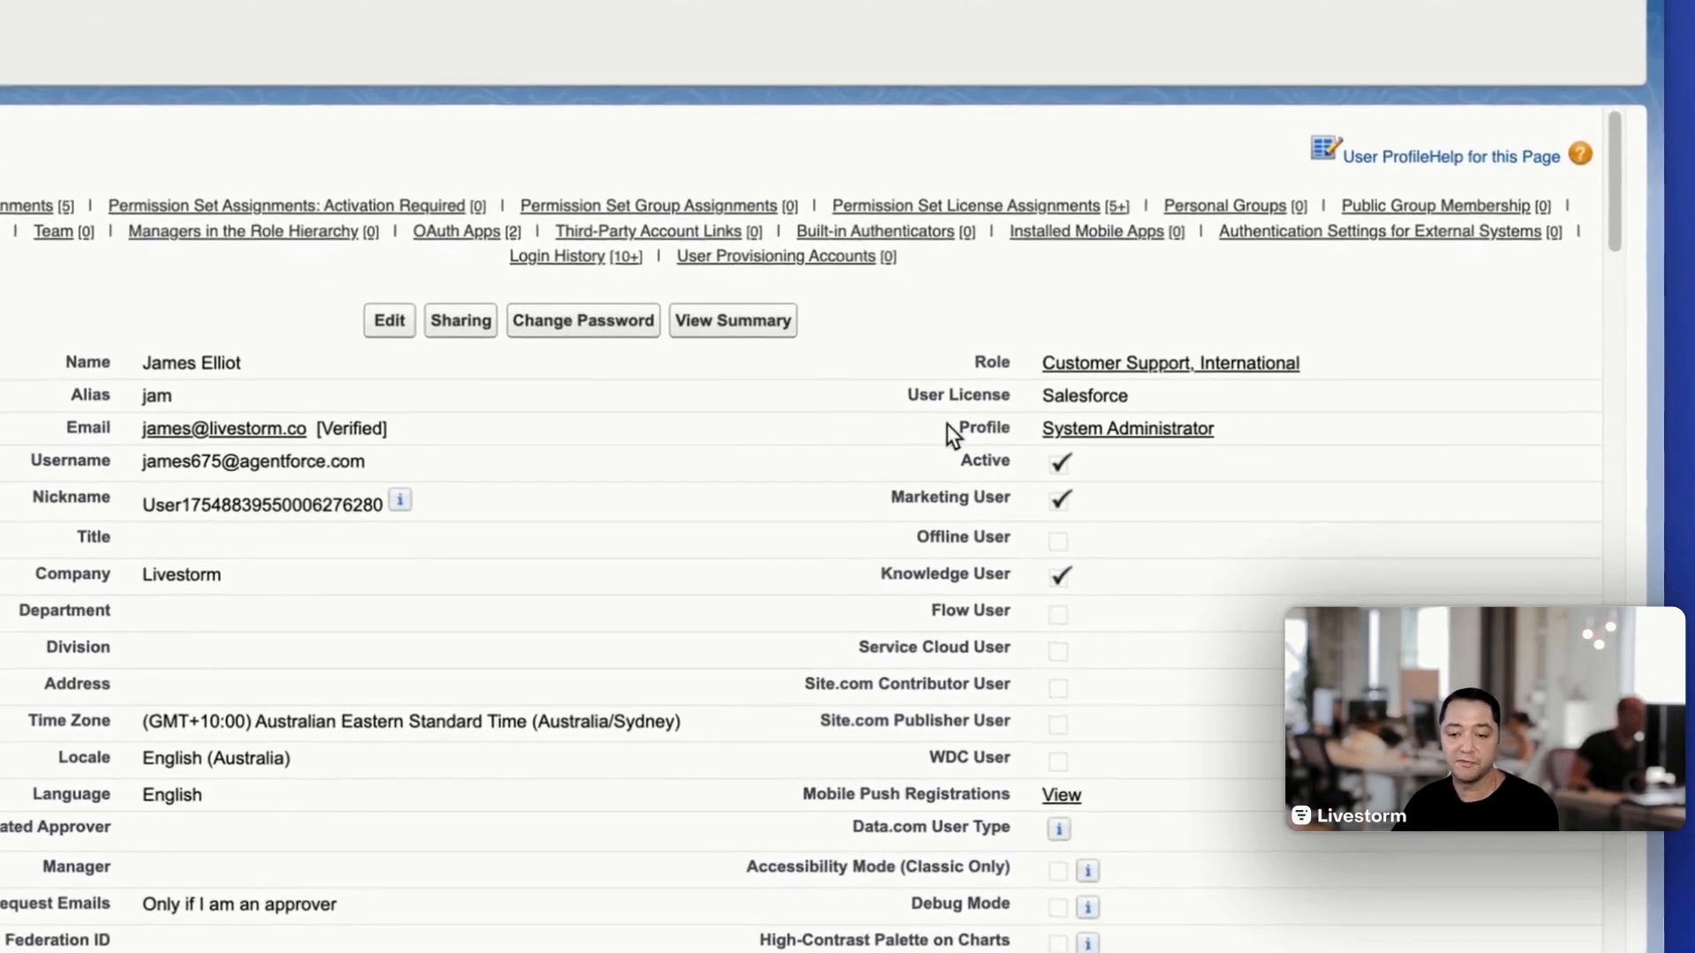
- Open the user's summary and look through the user permissions in the User Access Summary
drag(1141, 502, 1205, 500)
click(1010, 422)
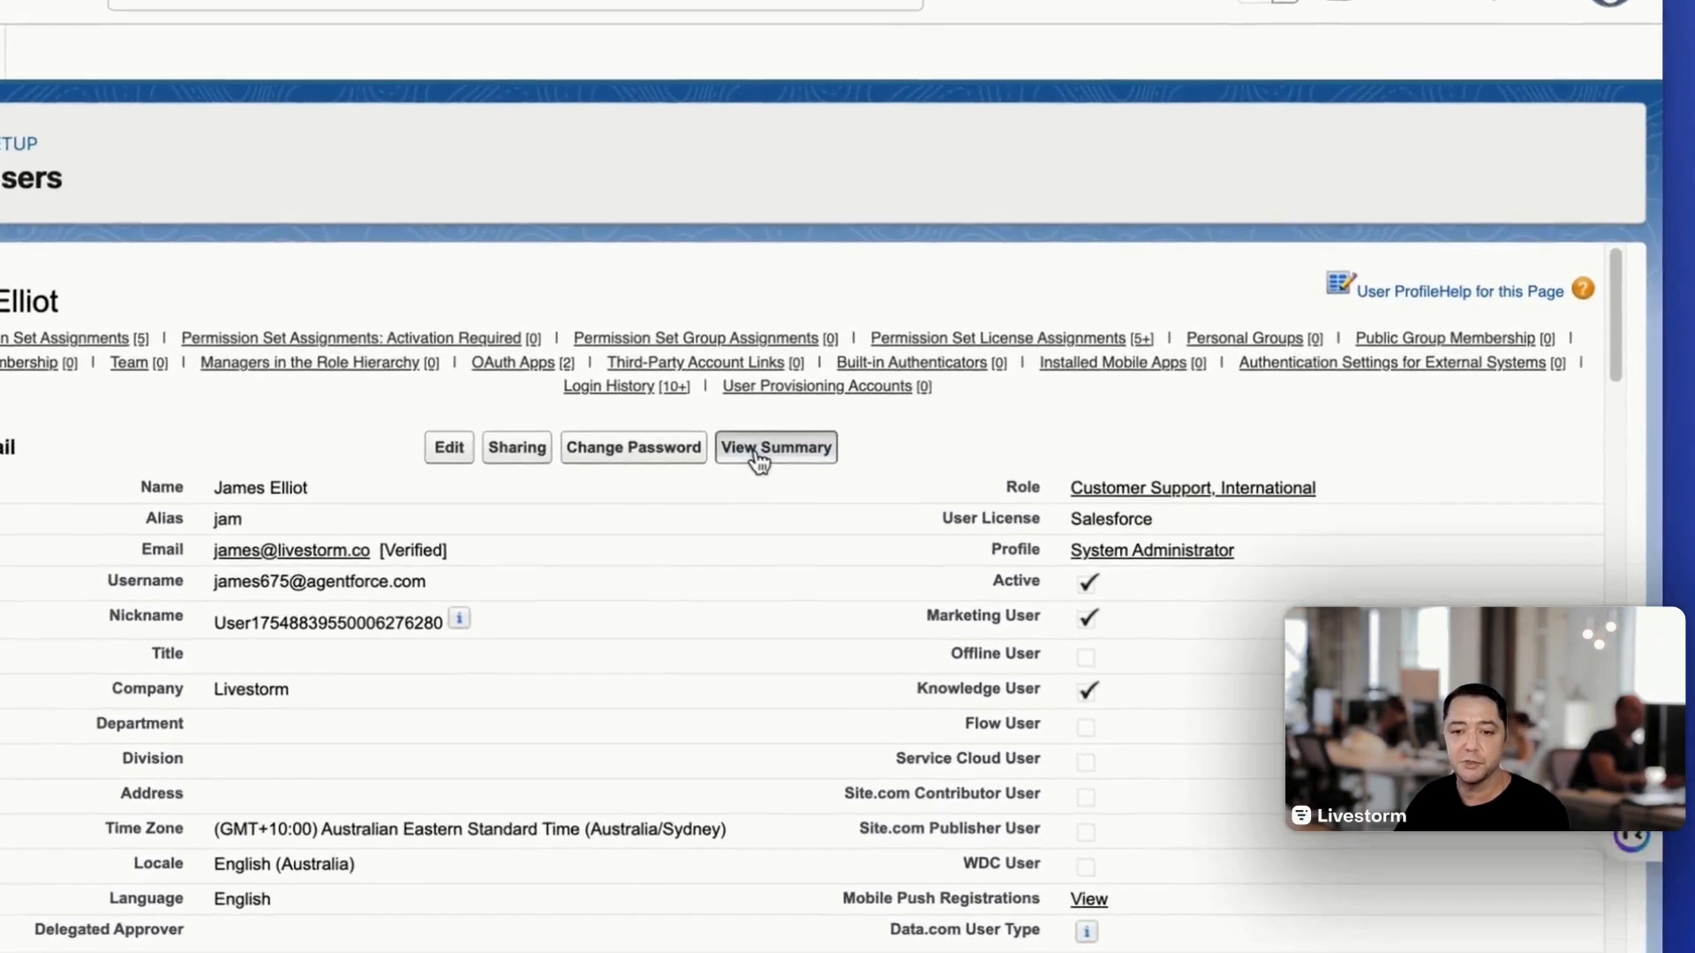
click(918, 434)
scroll(736, 597, down, 3)
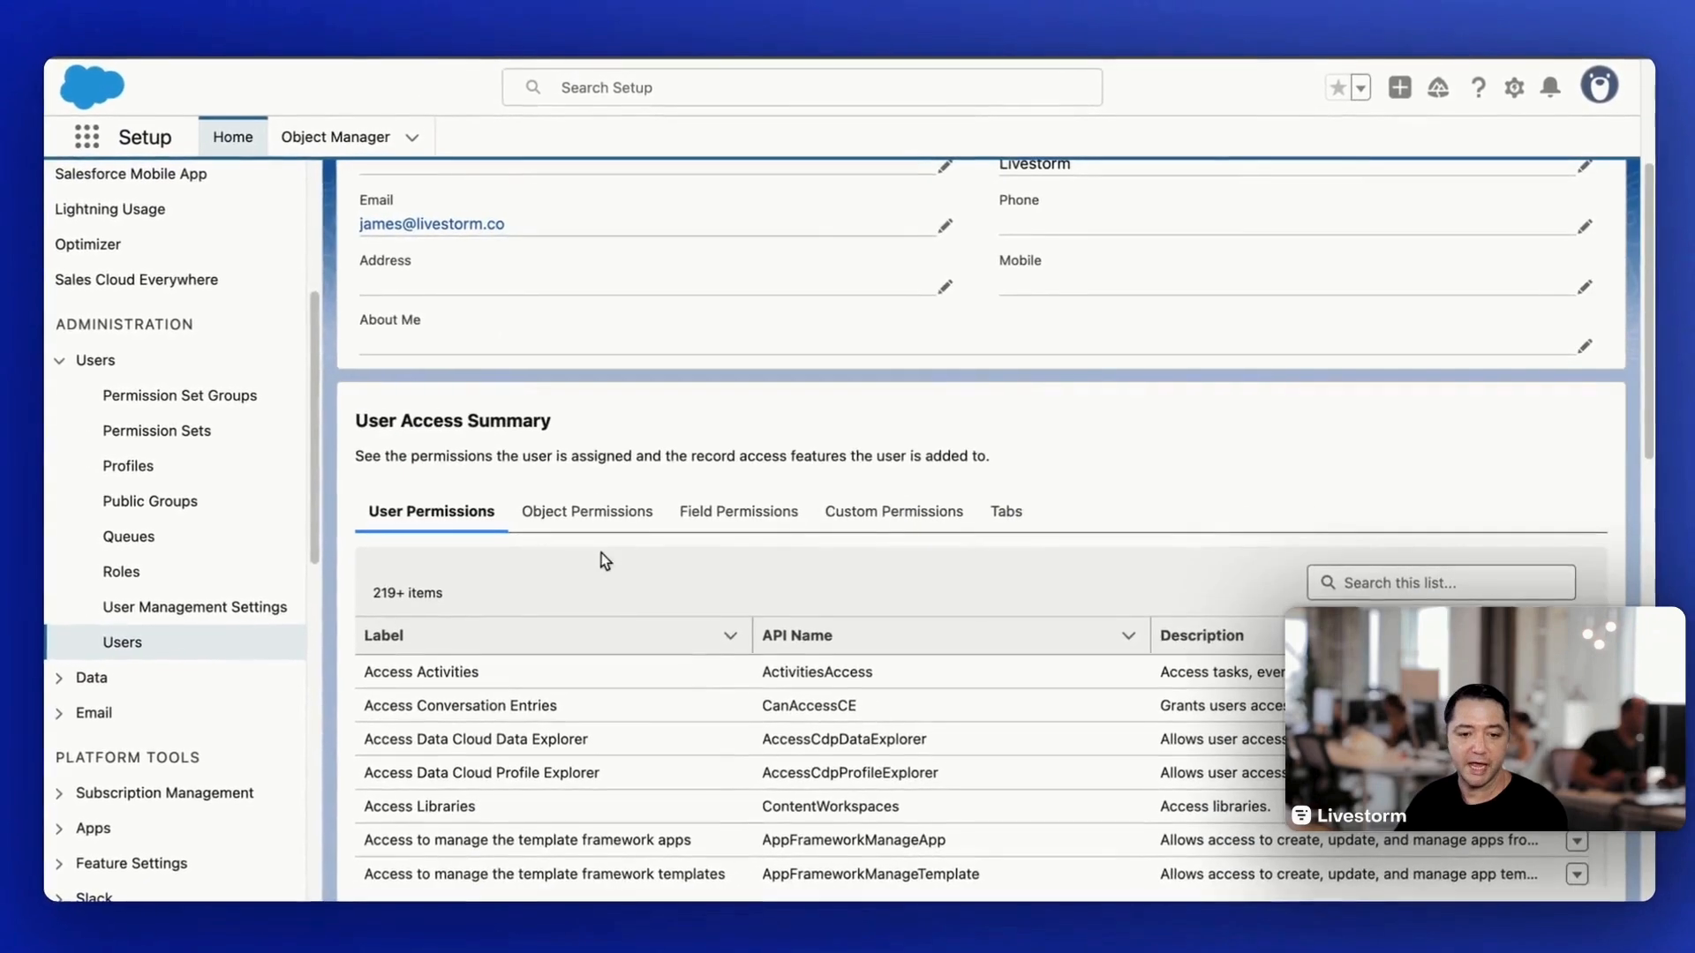
scroll(608, 562, down, 2)
scroll(612, 577, down, 3)
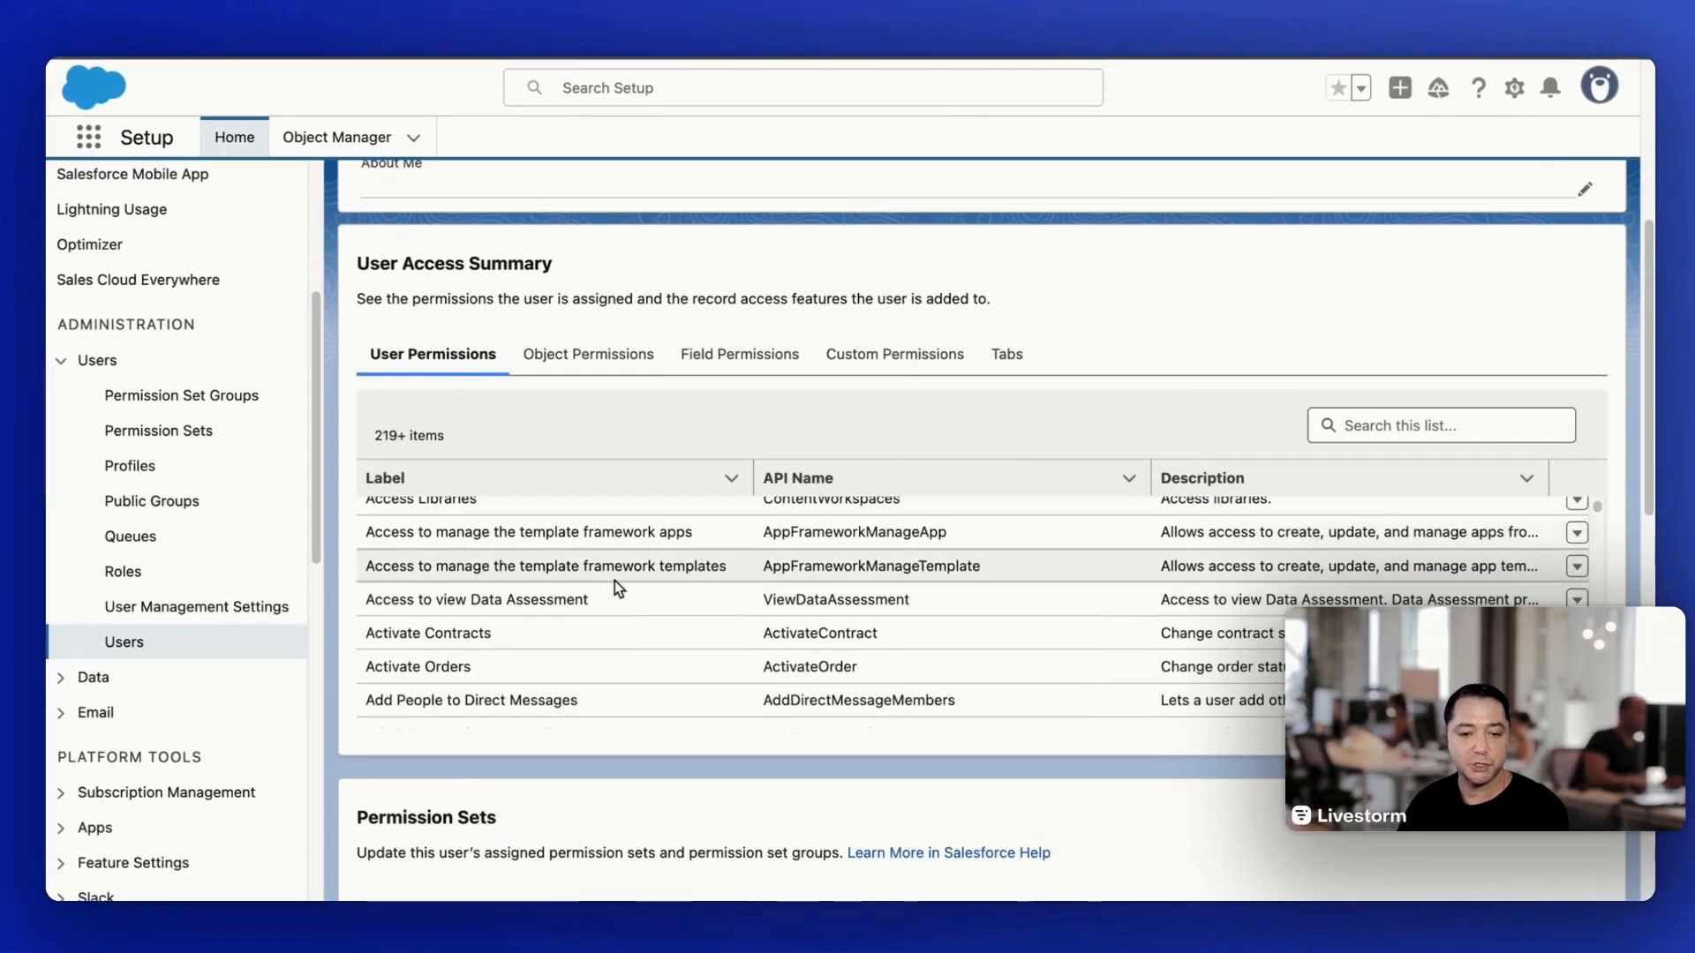
scroll(614, 581, down, 4)
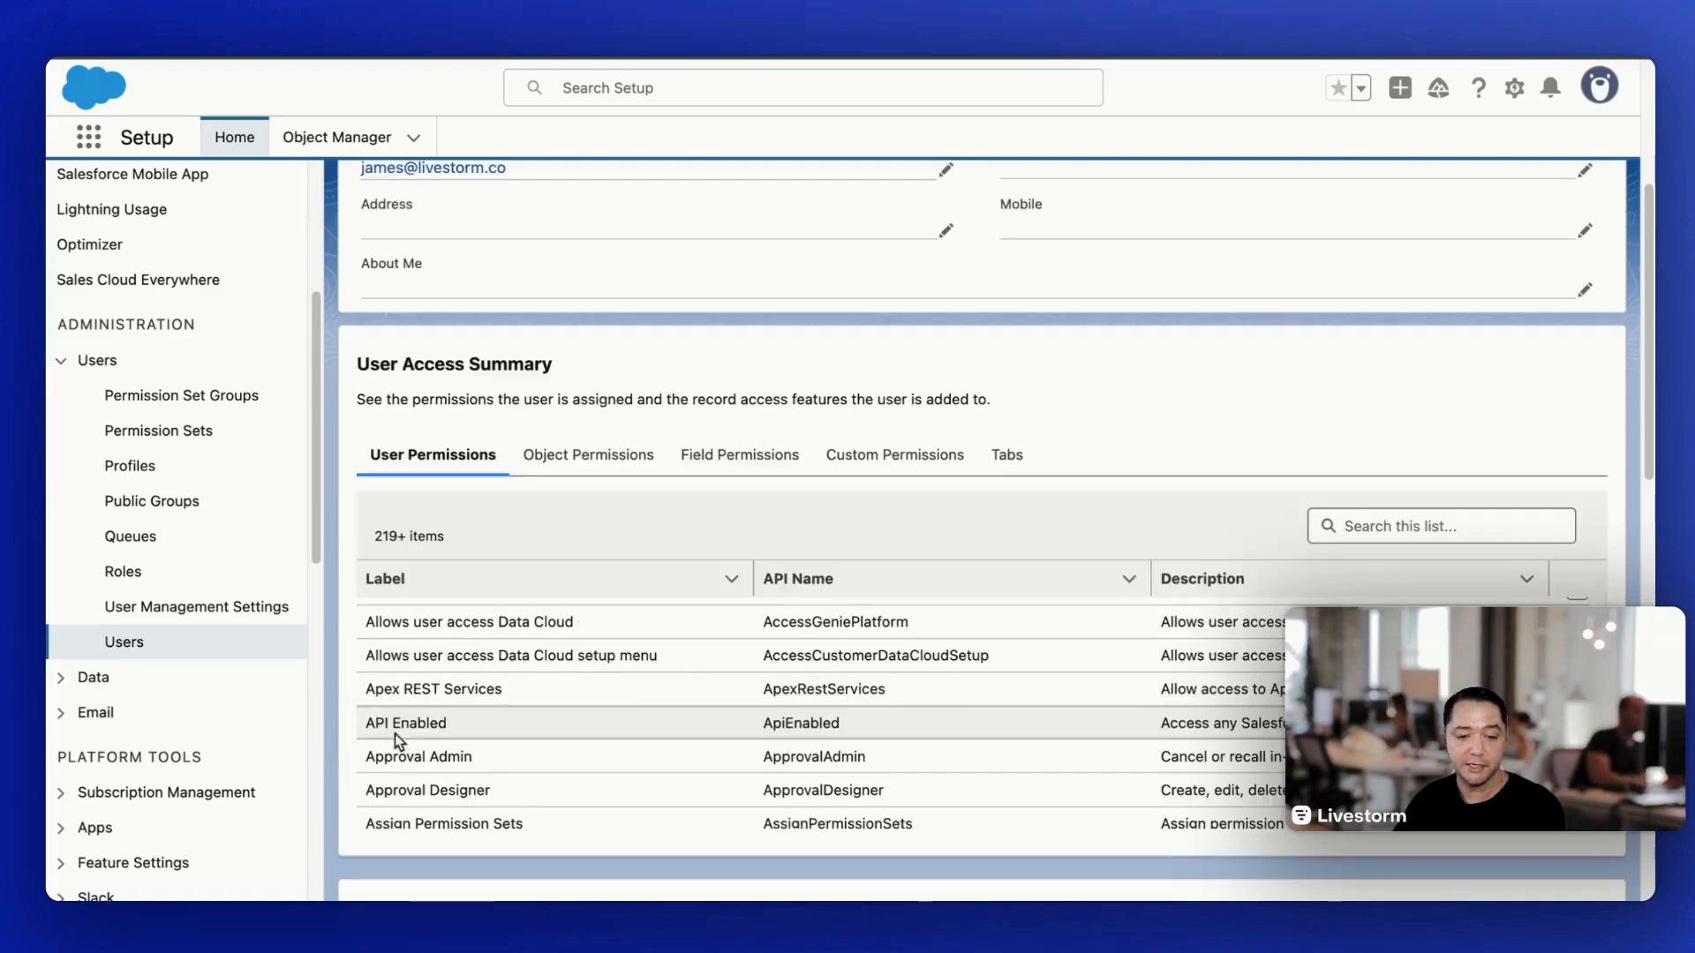
drag(366, 729, 475, 729)
- Search the user's object permissions for "account" and for "campaign" to check the access granted on each object
click(588, 354)
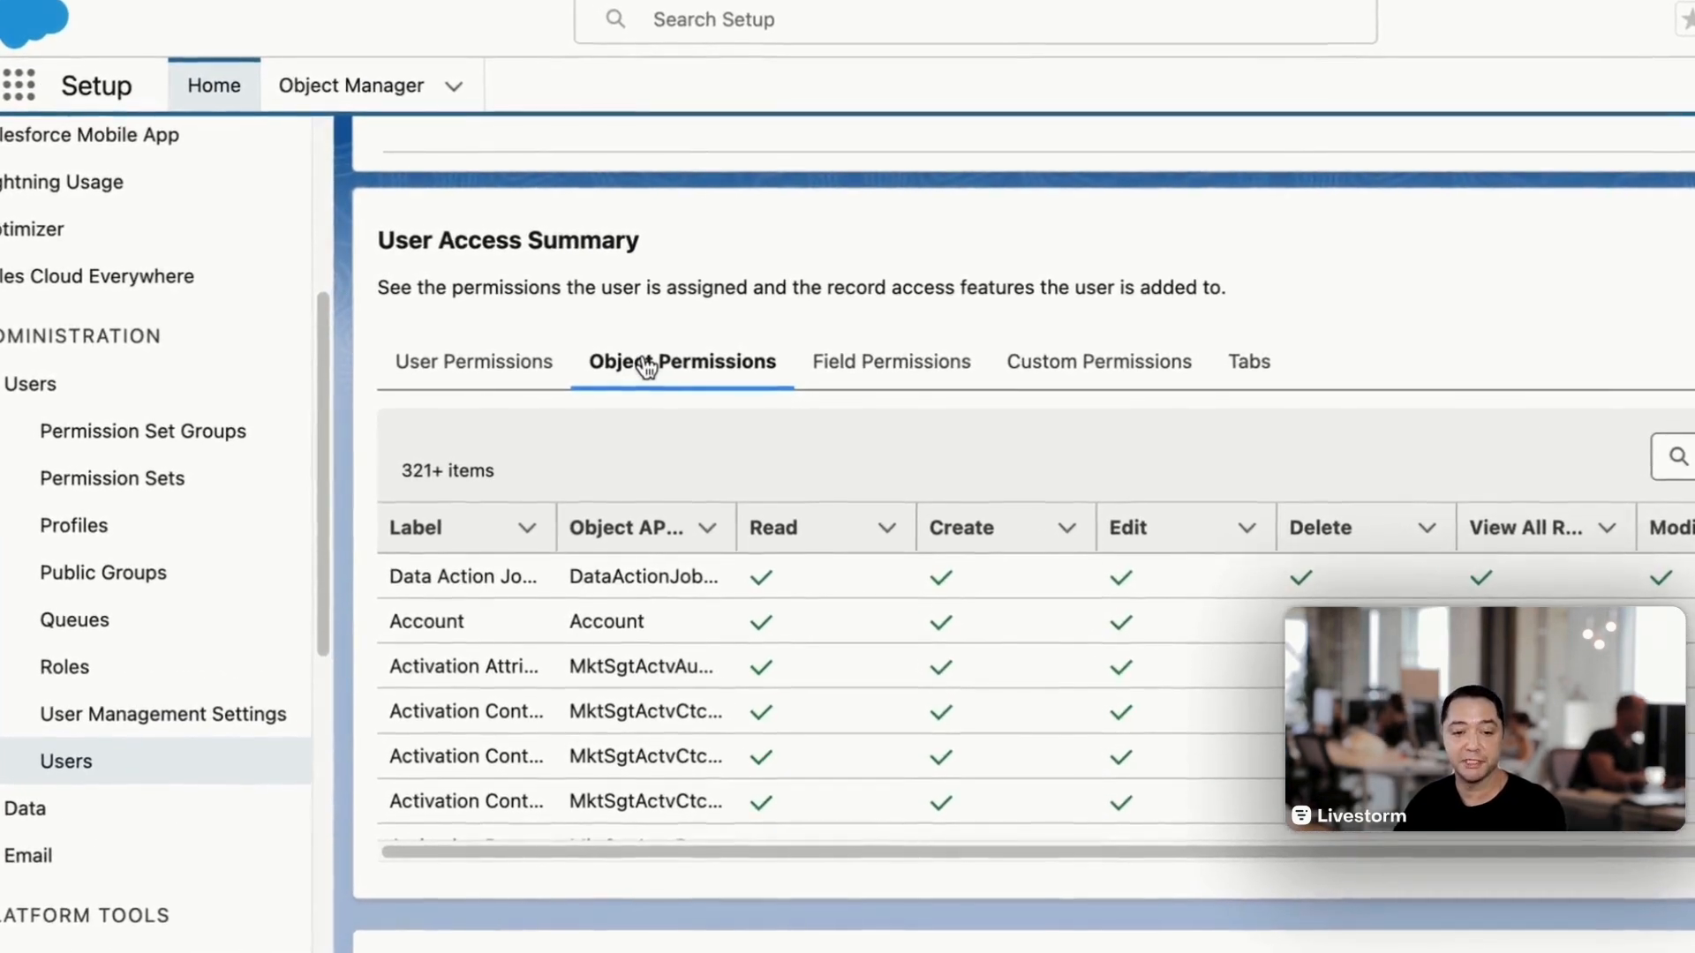
click(1678, 456)
text(account)
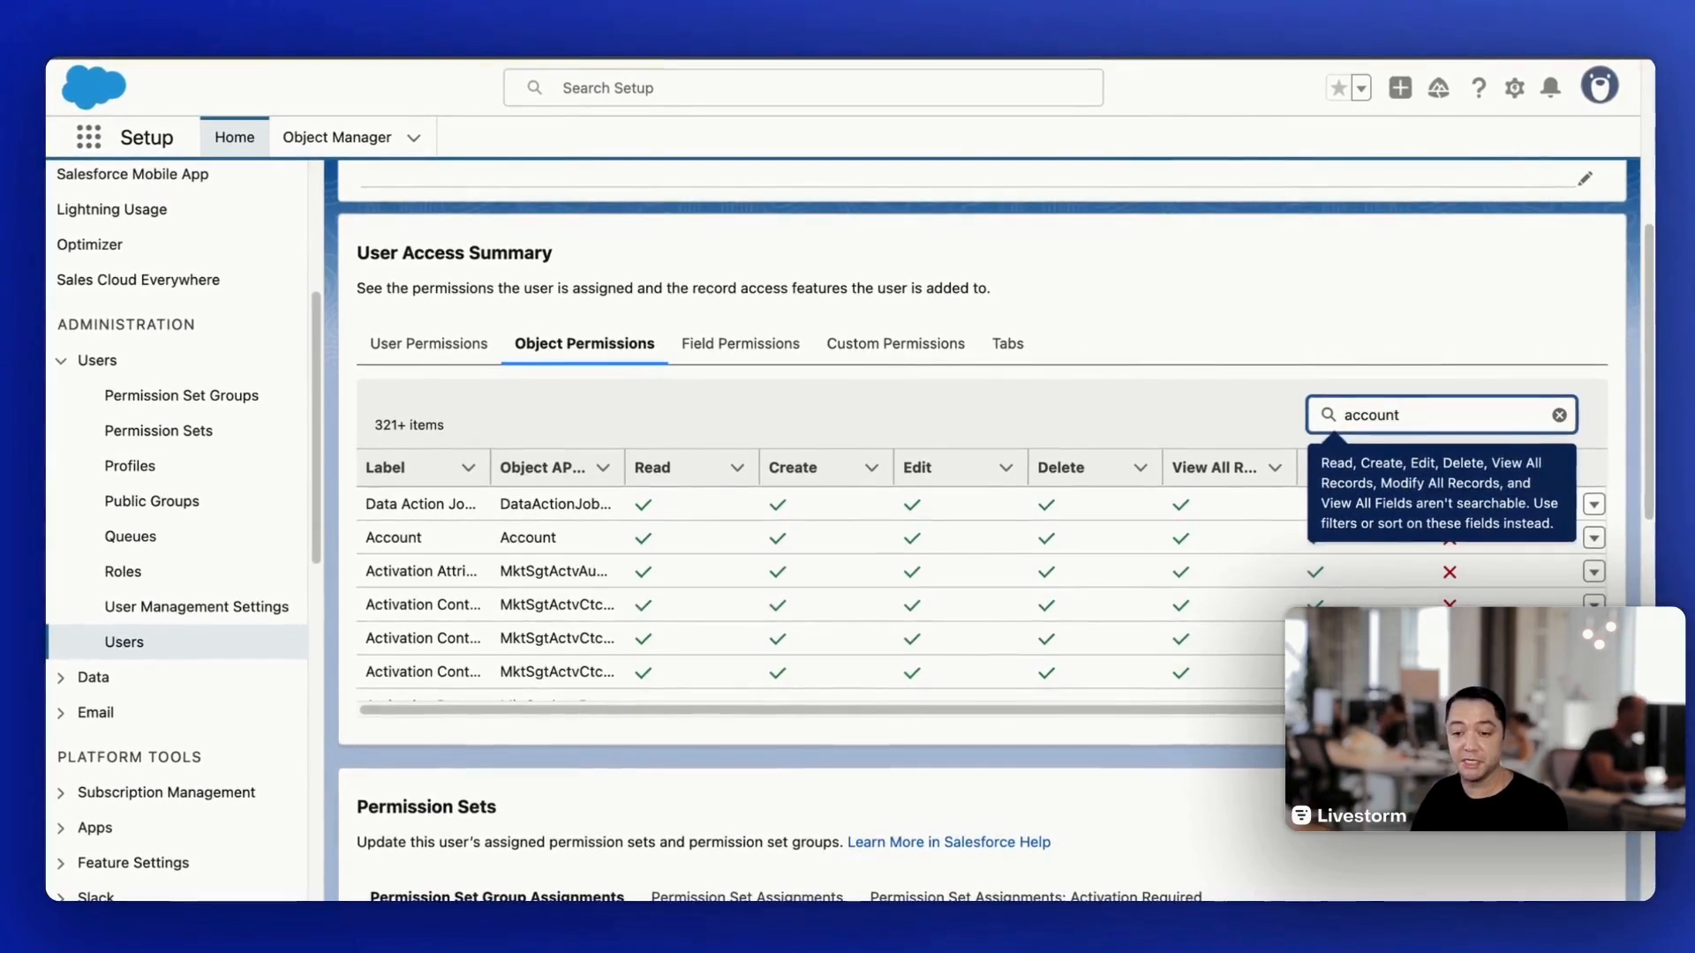
key(Return)
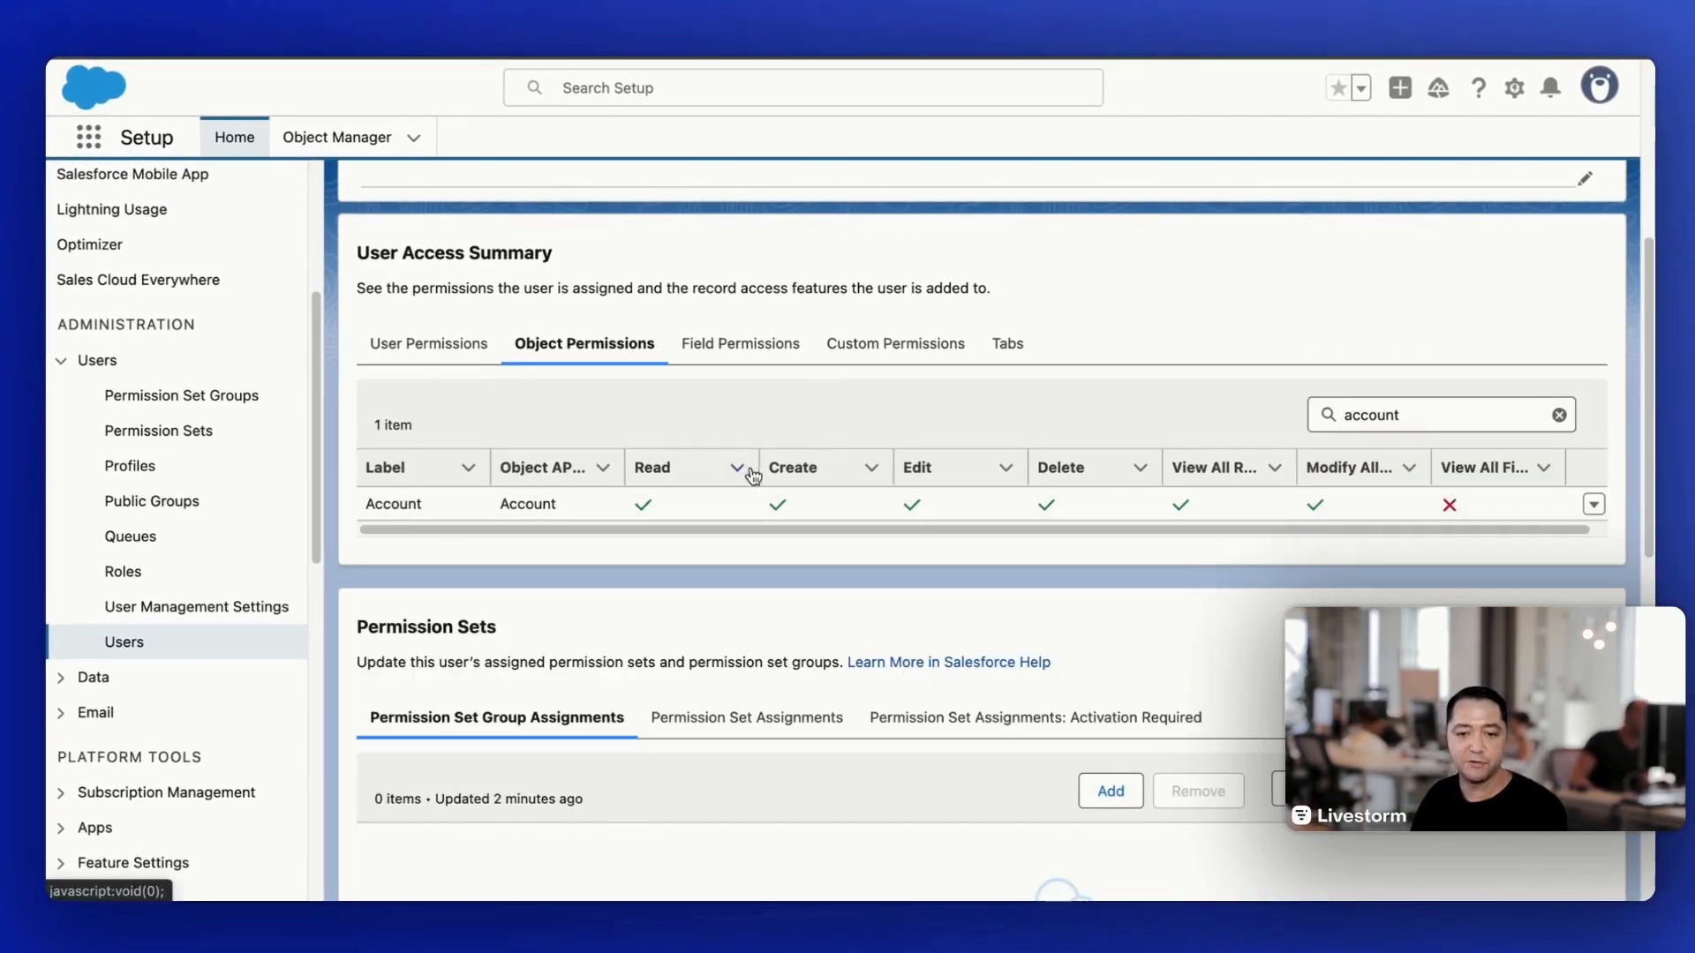
double_click(1422, 413)
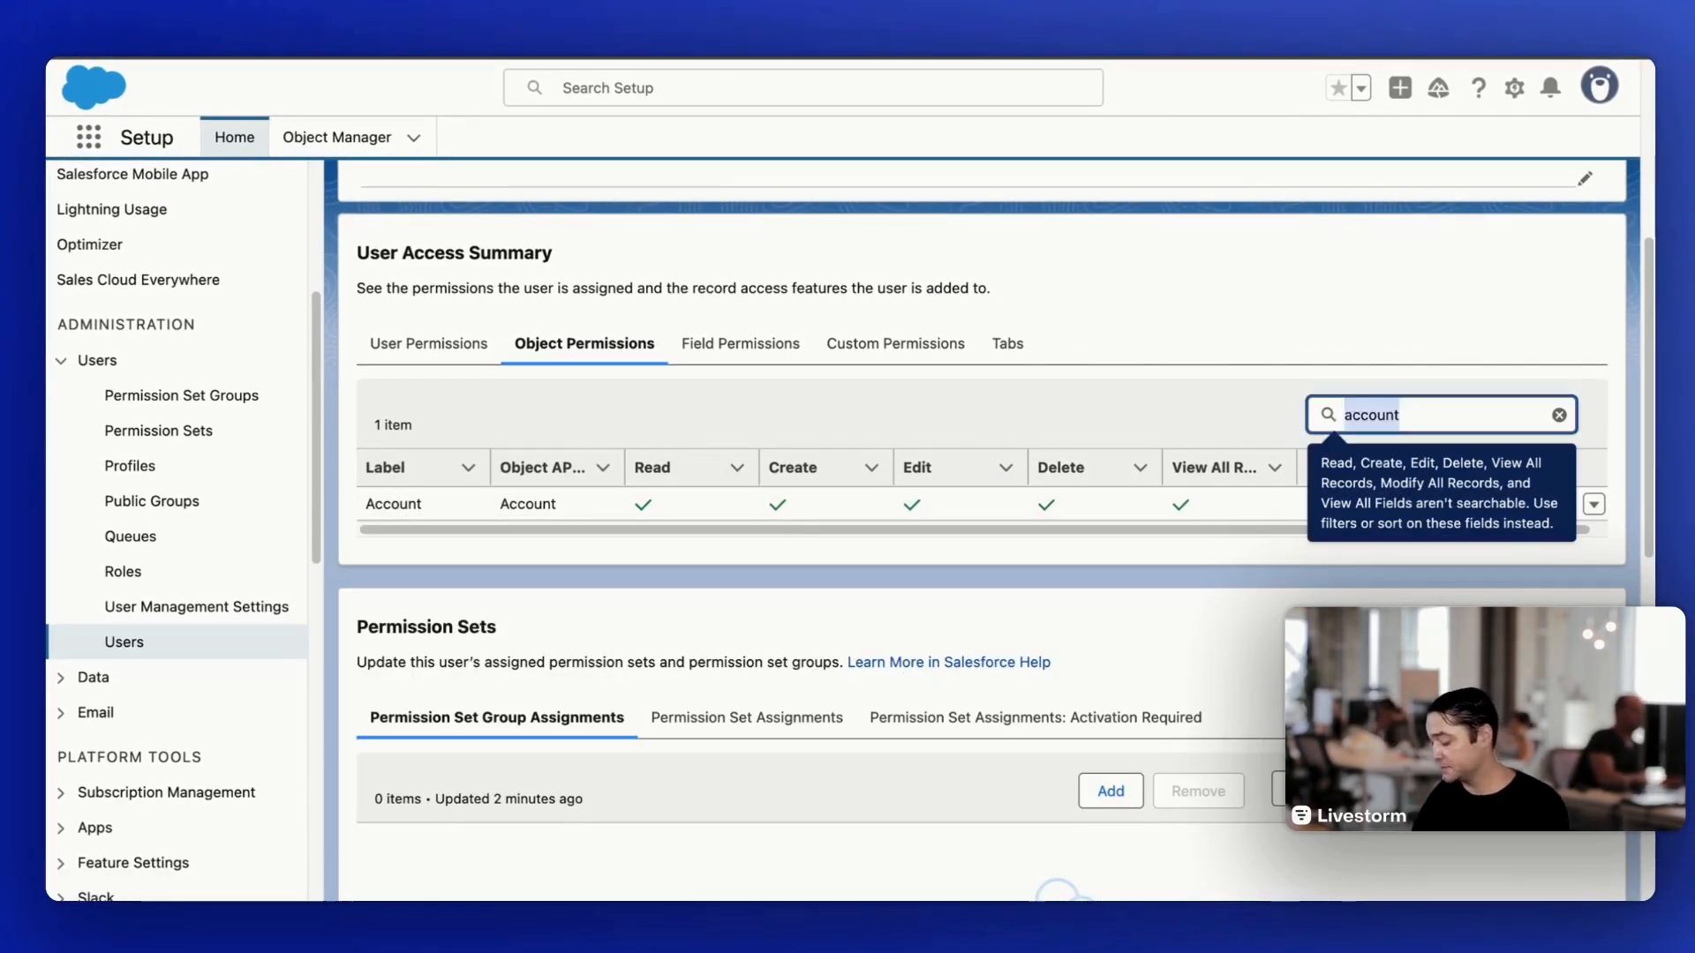
text(campaig)
text(n)
key(Return)
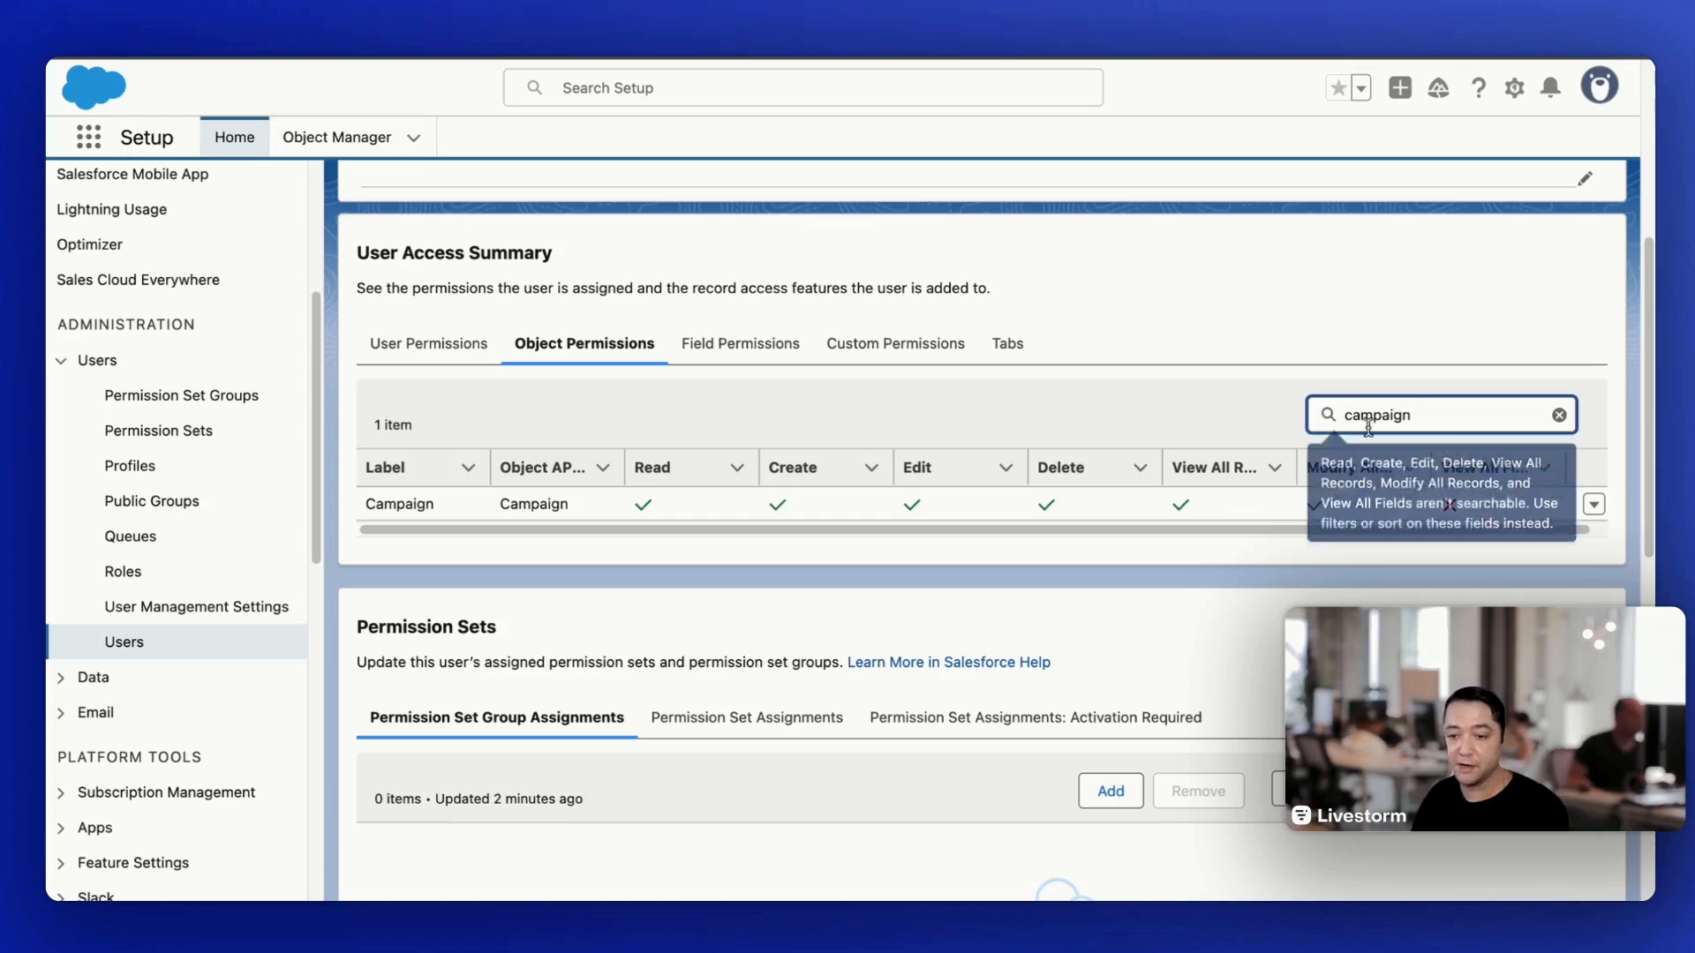
- Search the user's object permissions for "contact" and for "lead" to check the access granted on each object
double_click(1392, 416)
text(contact)
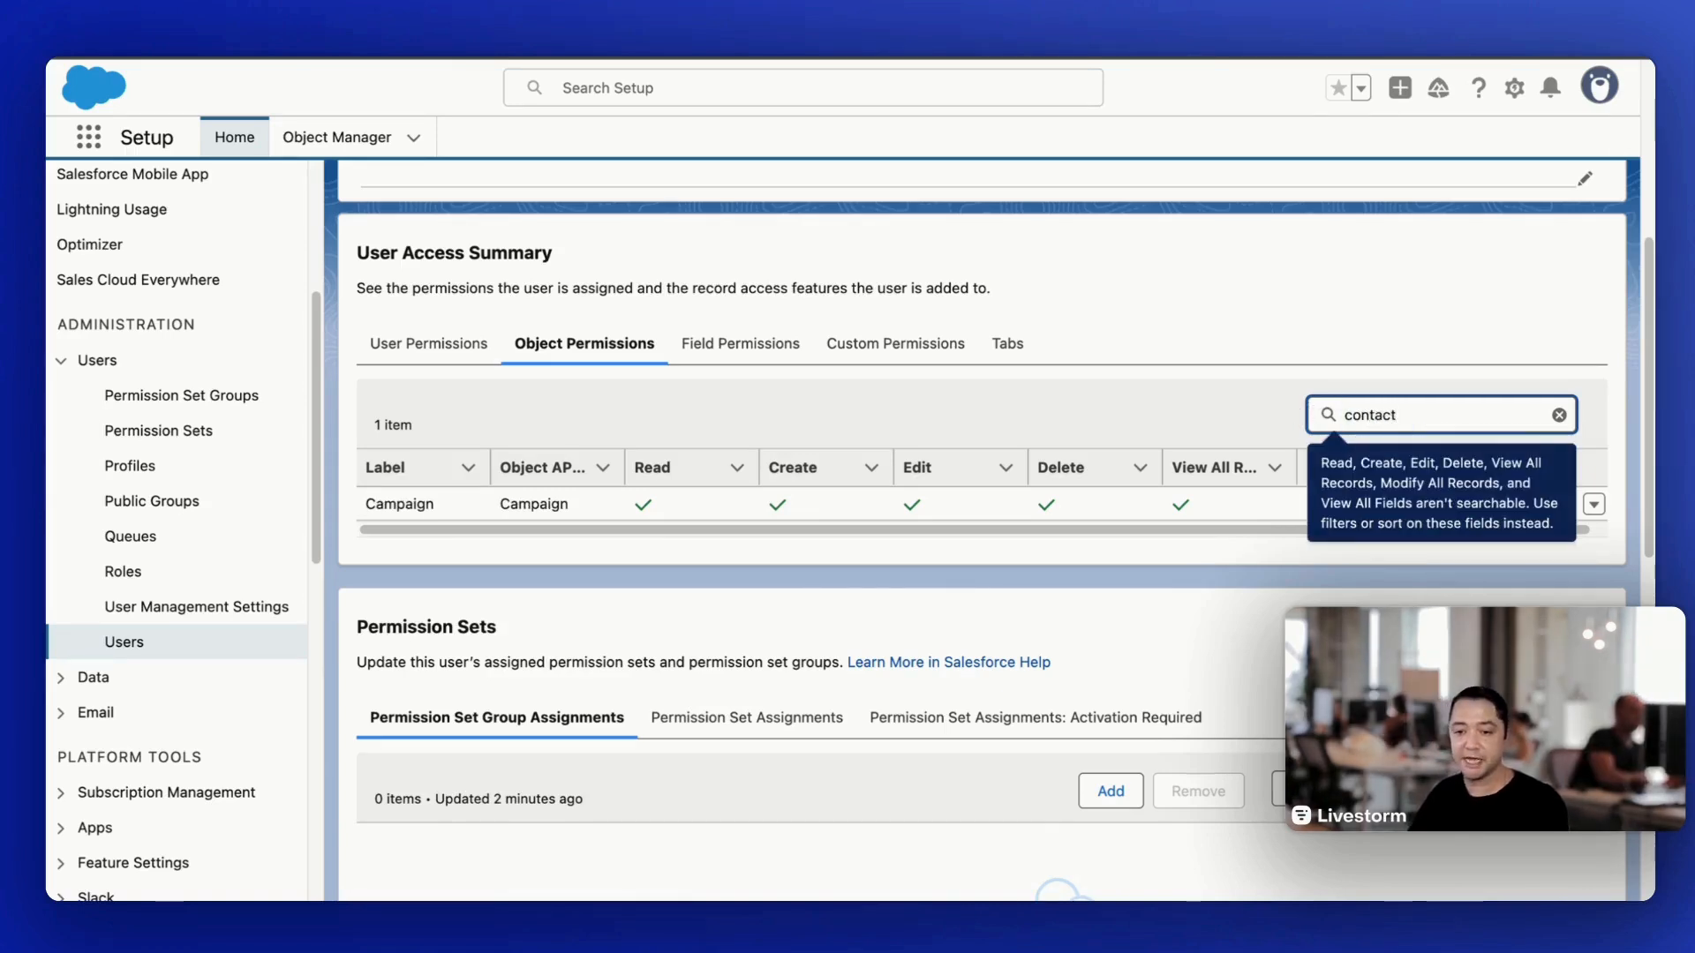
key(Return)
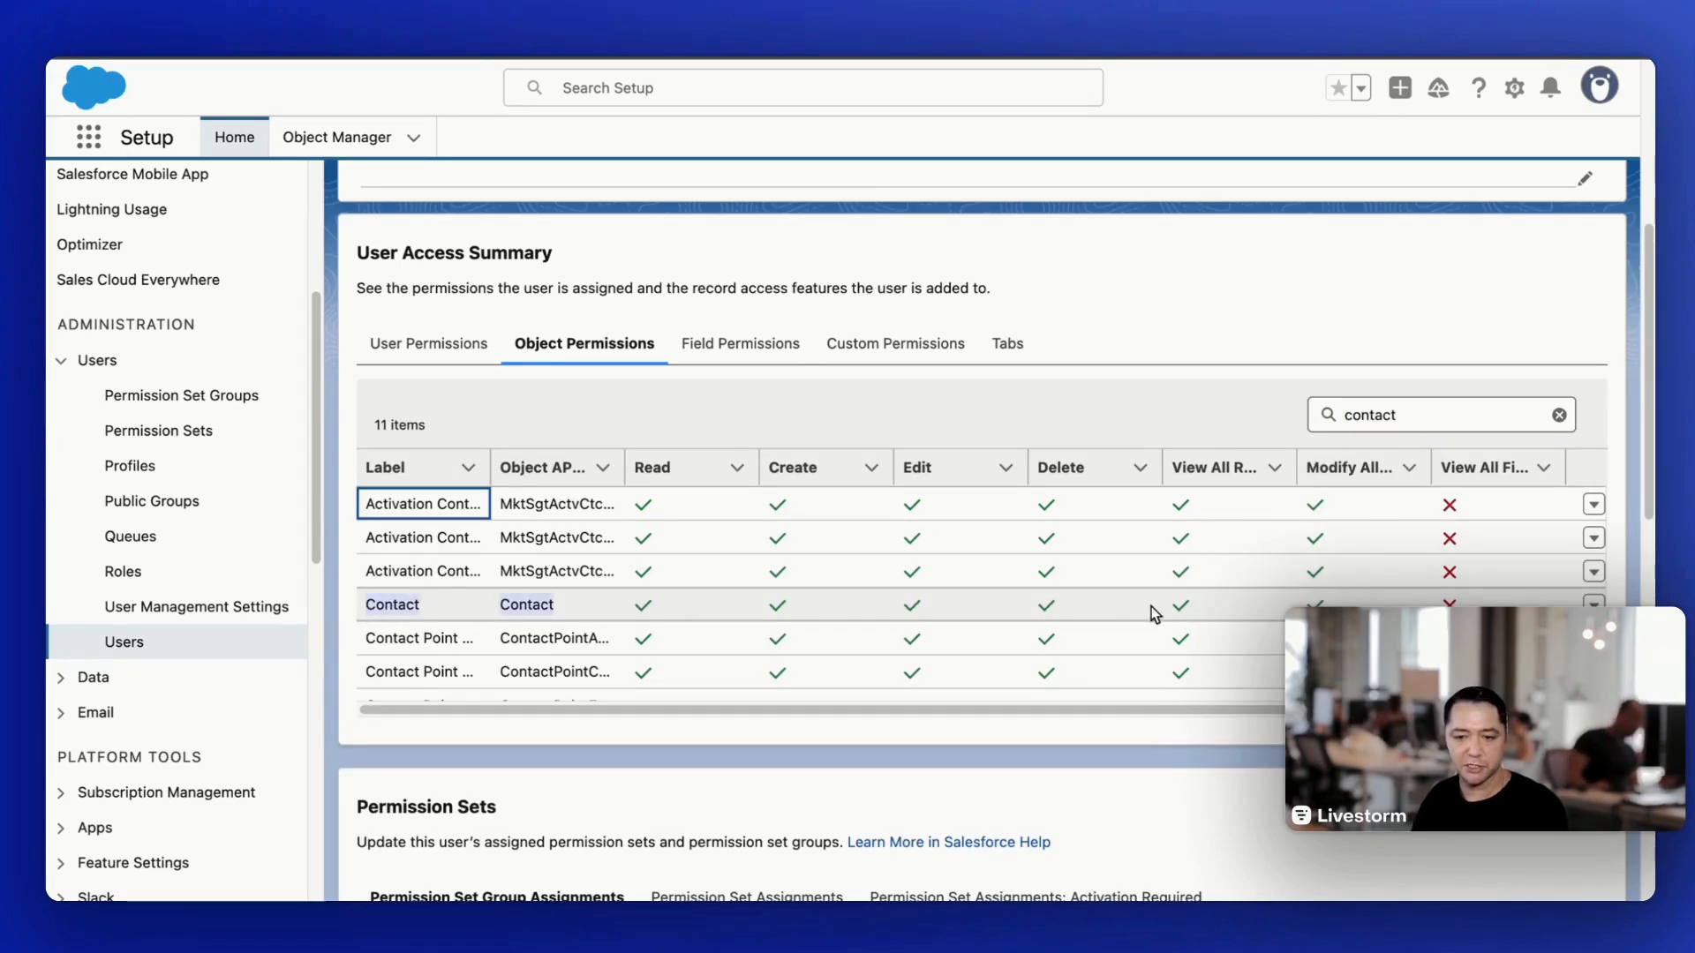
click(1412, 412)
drag(1411, 412, 1294, 422)
key(BackSpace)
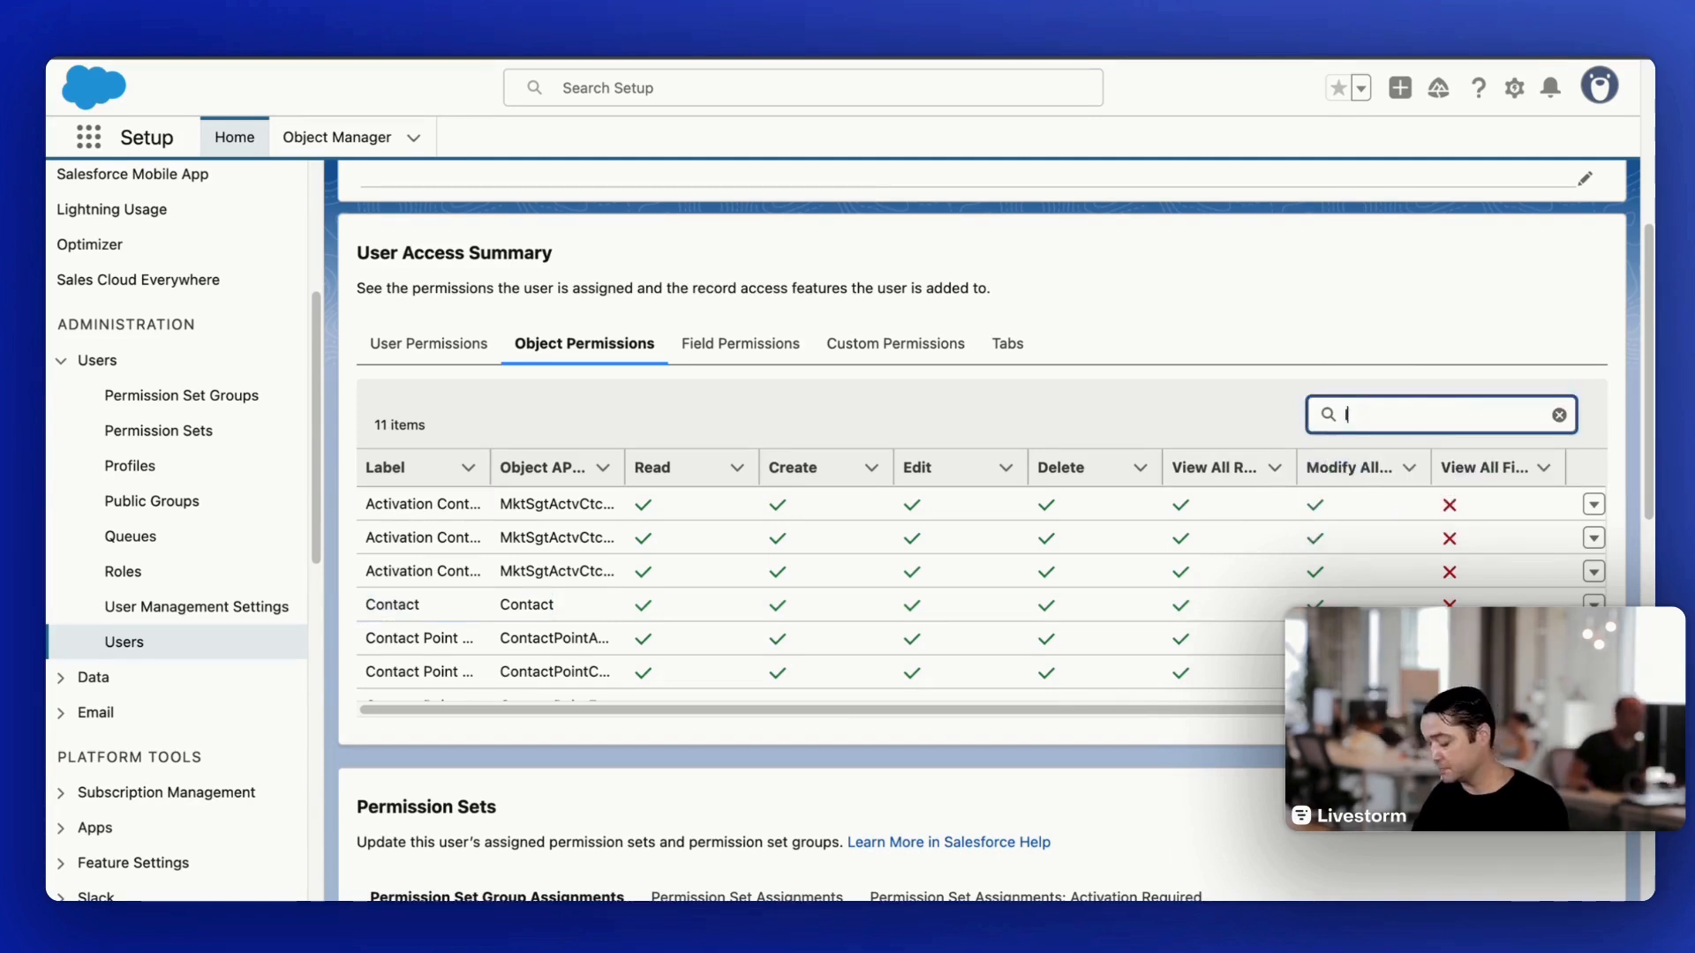
key(Return)
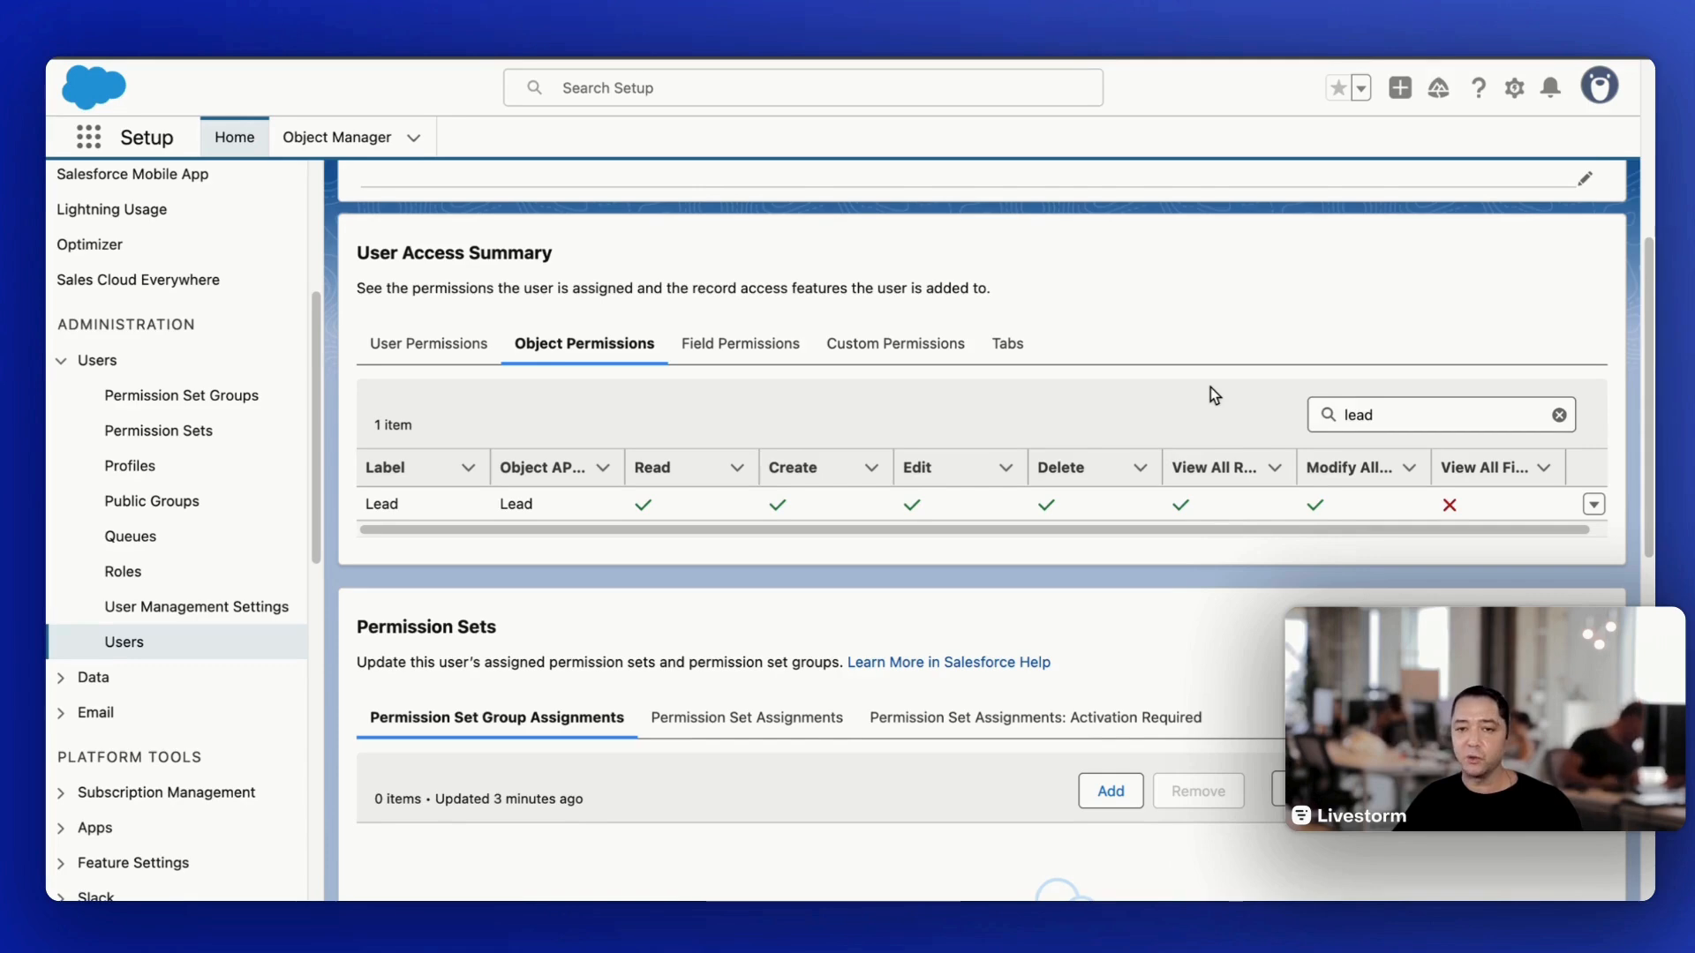
- Bring up the user's field permissions and search for the "campaign" object
click(722, 346)
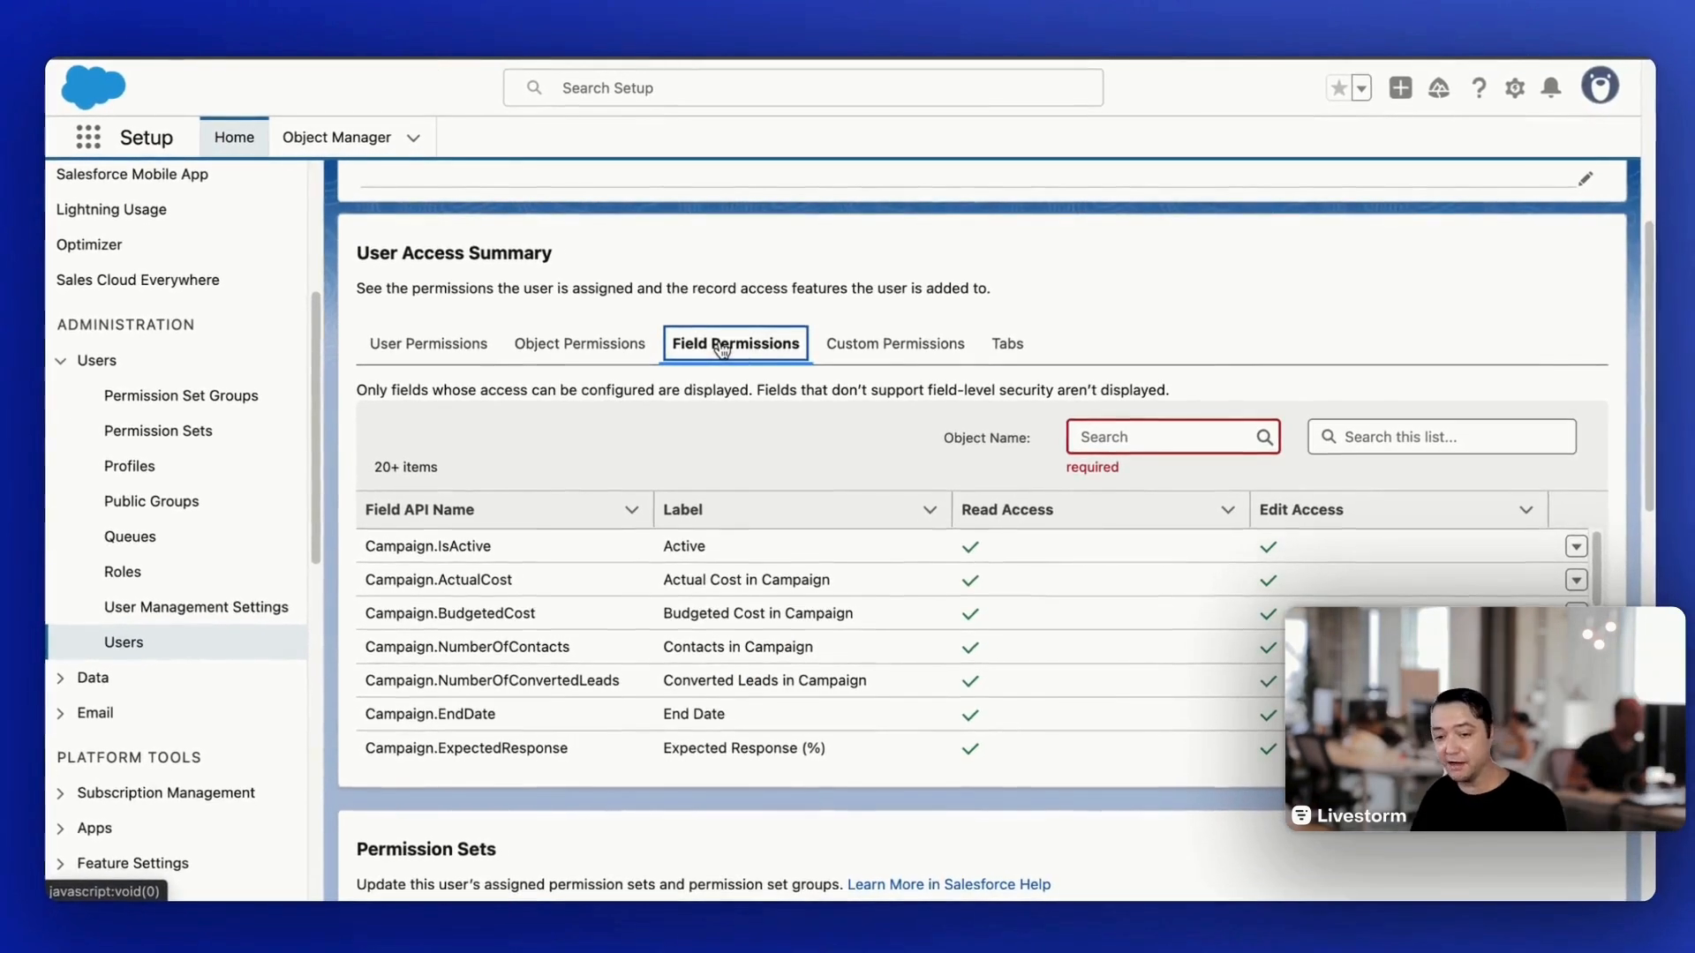
click(1135, 438)
text(campaign)
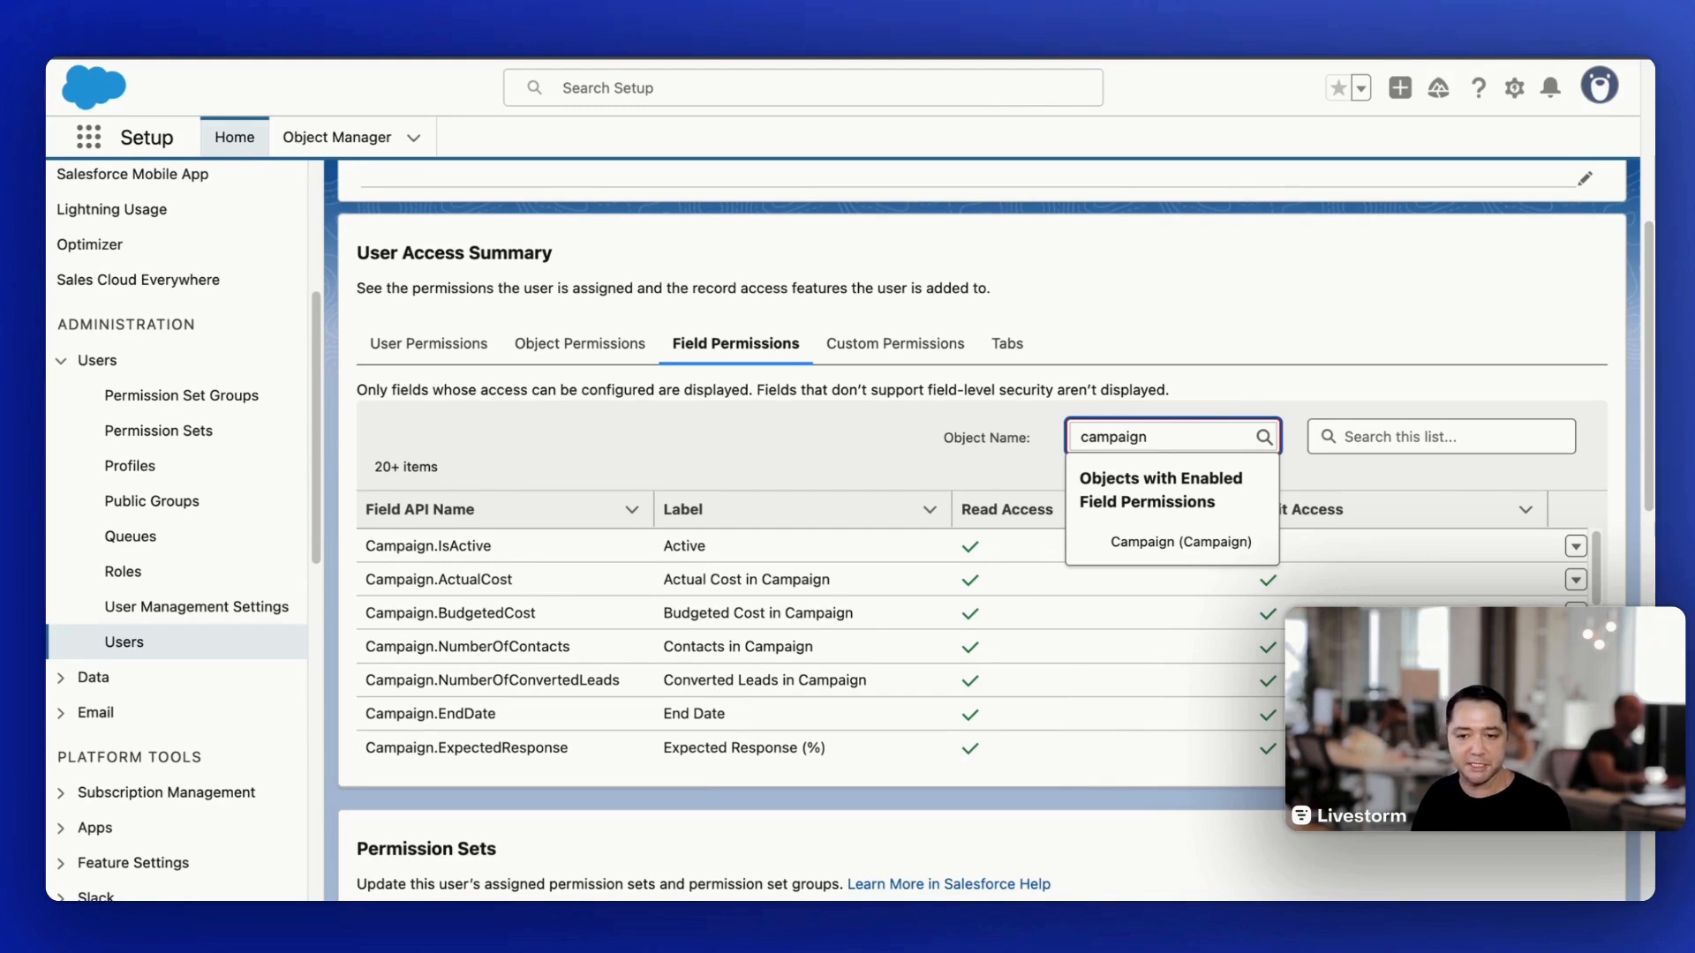
click(935, 447)
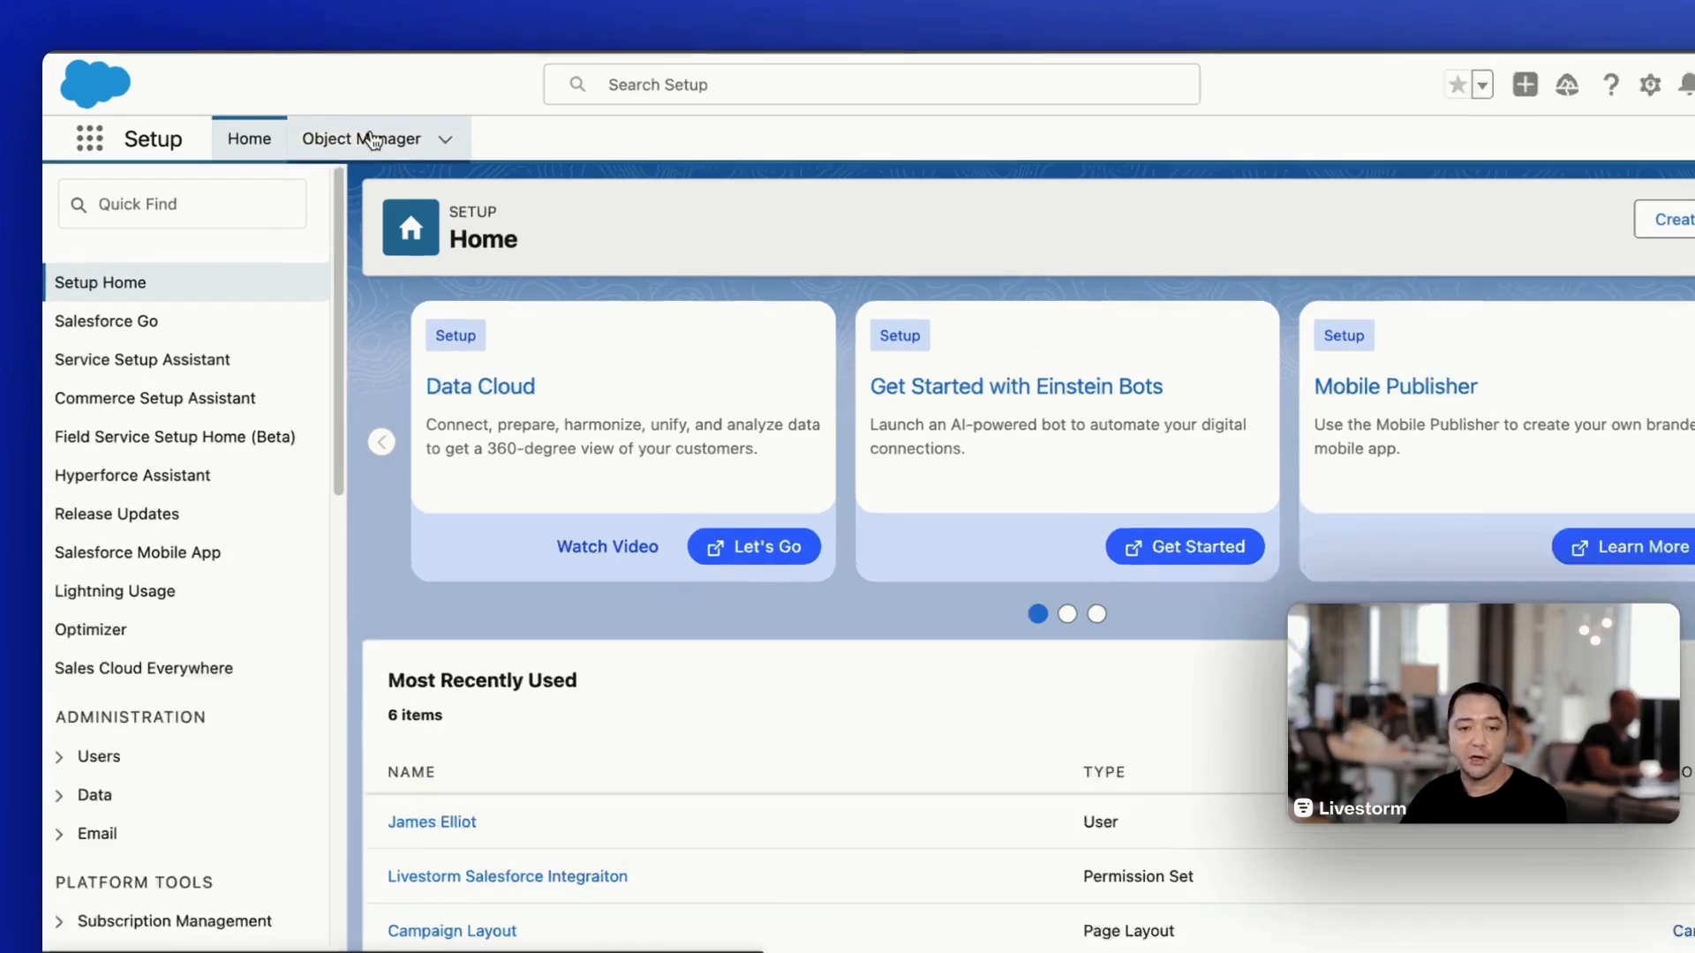
- Open the Fields & Relationships of the Campaign Member object in Object Manager
click(340, 134)
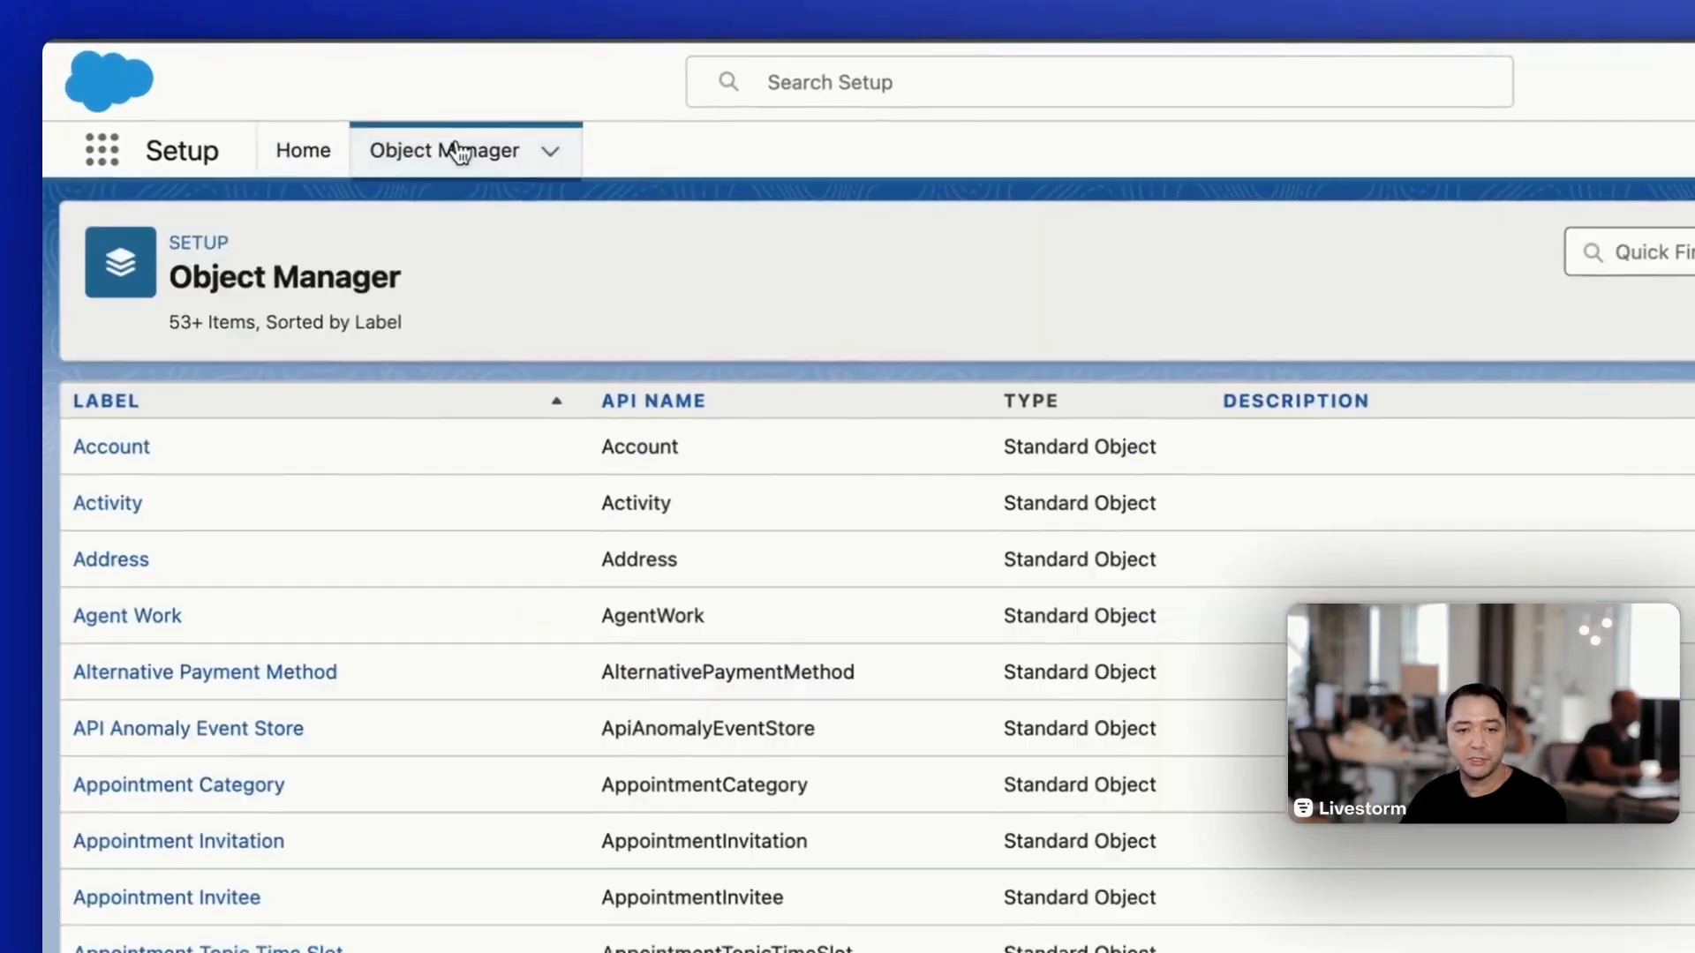
scroll(128, 503, down, 10)
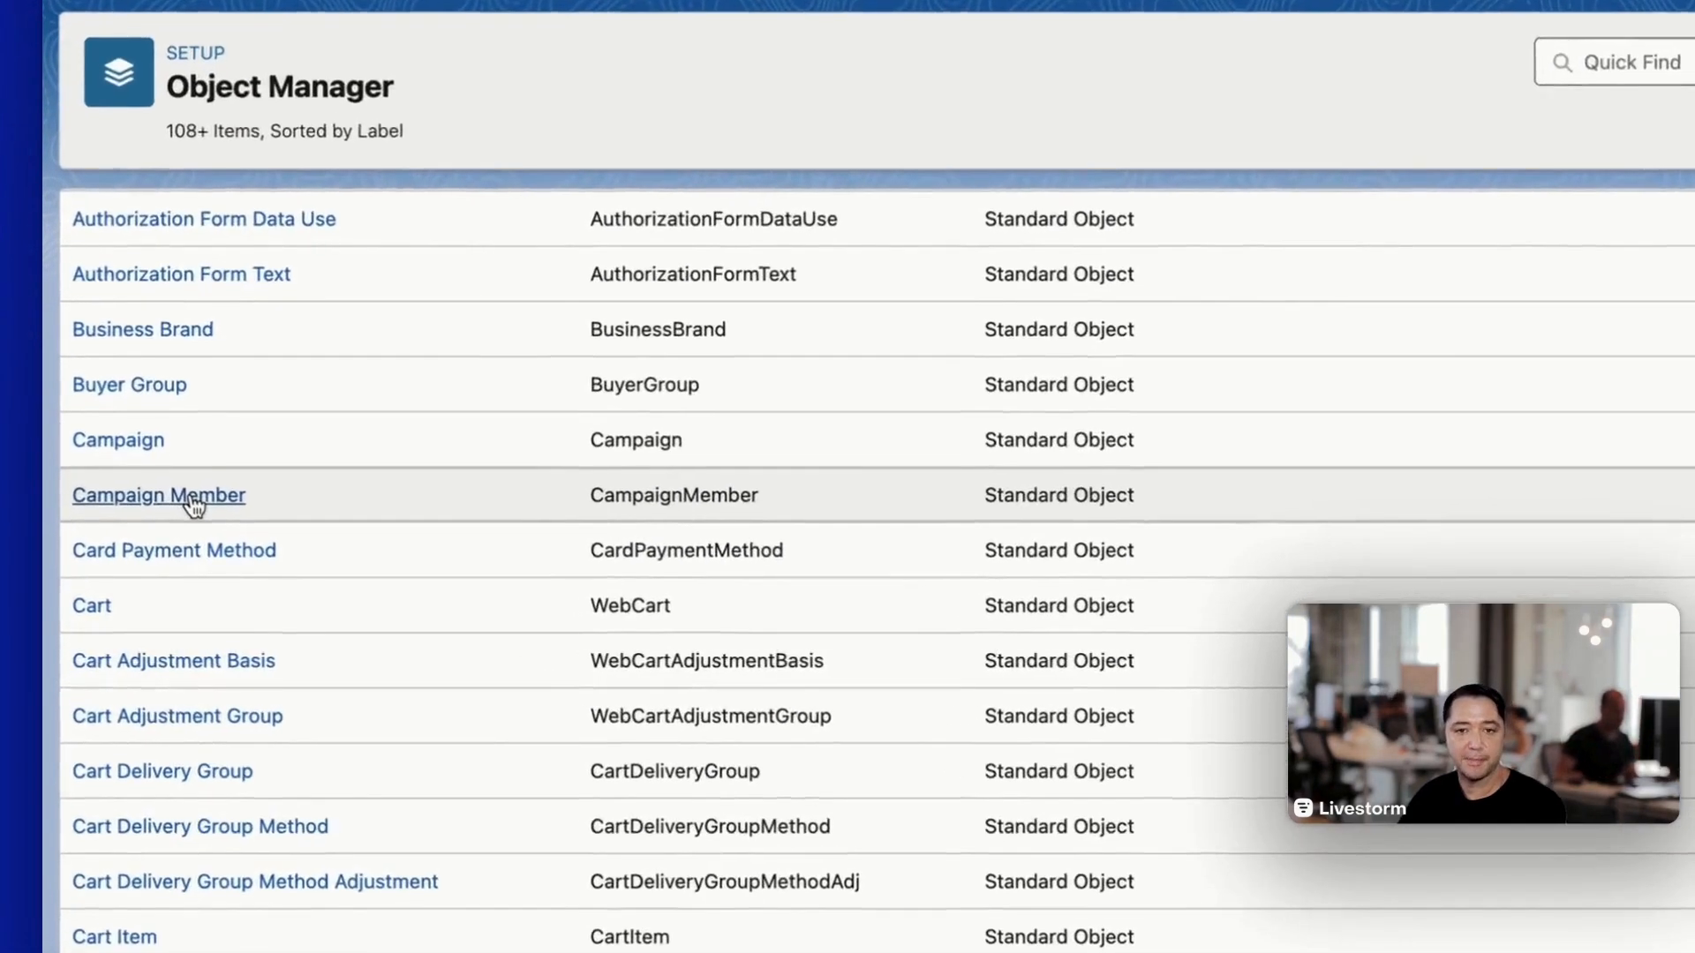
click(130, 503)
click(150, 353)
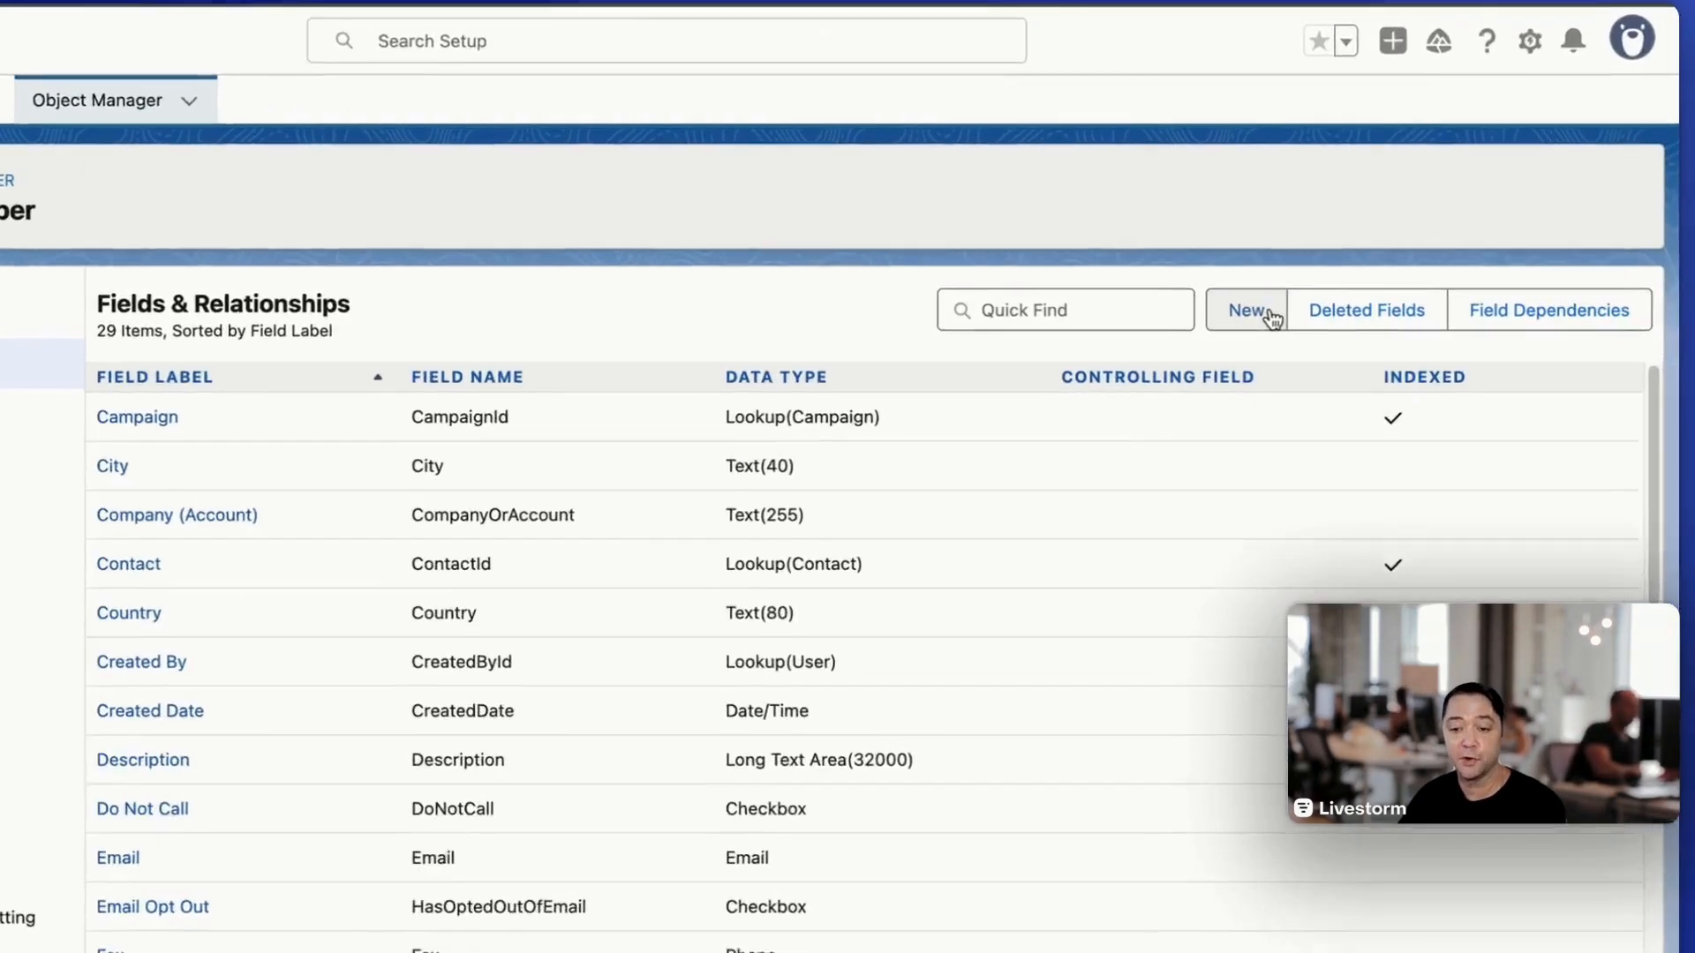
- Start a new custom field on Campaign Member with the Picklist data type and continue to its details
click(1305, 315)
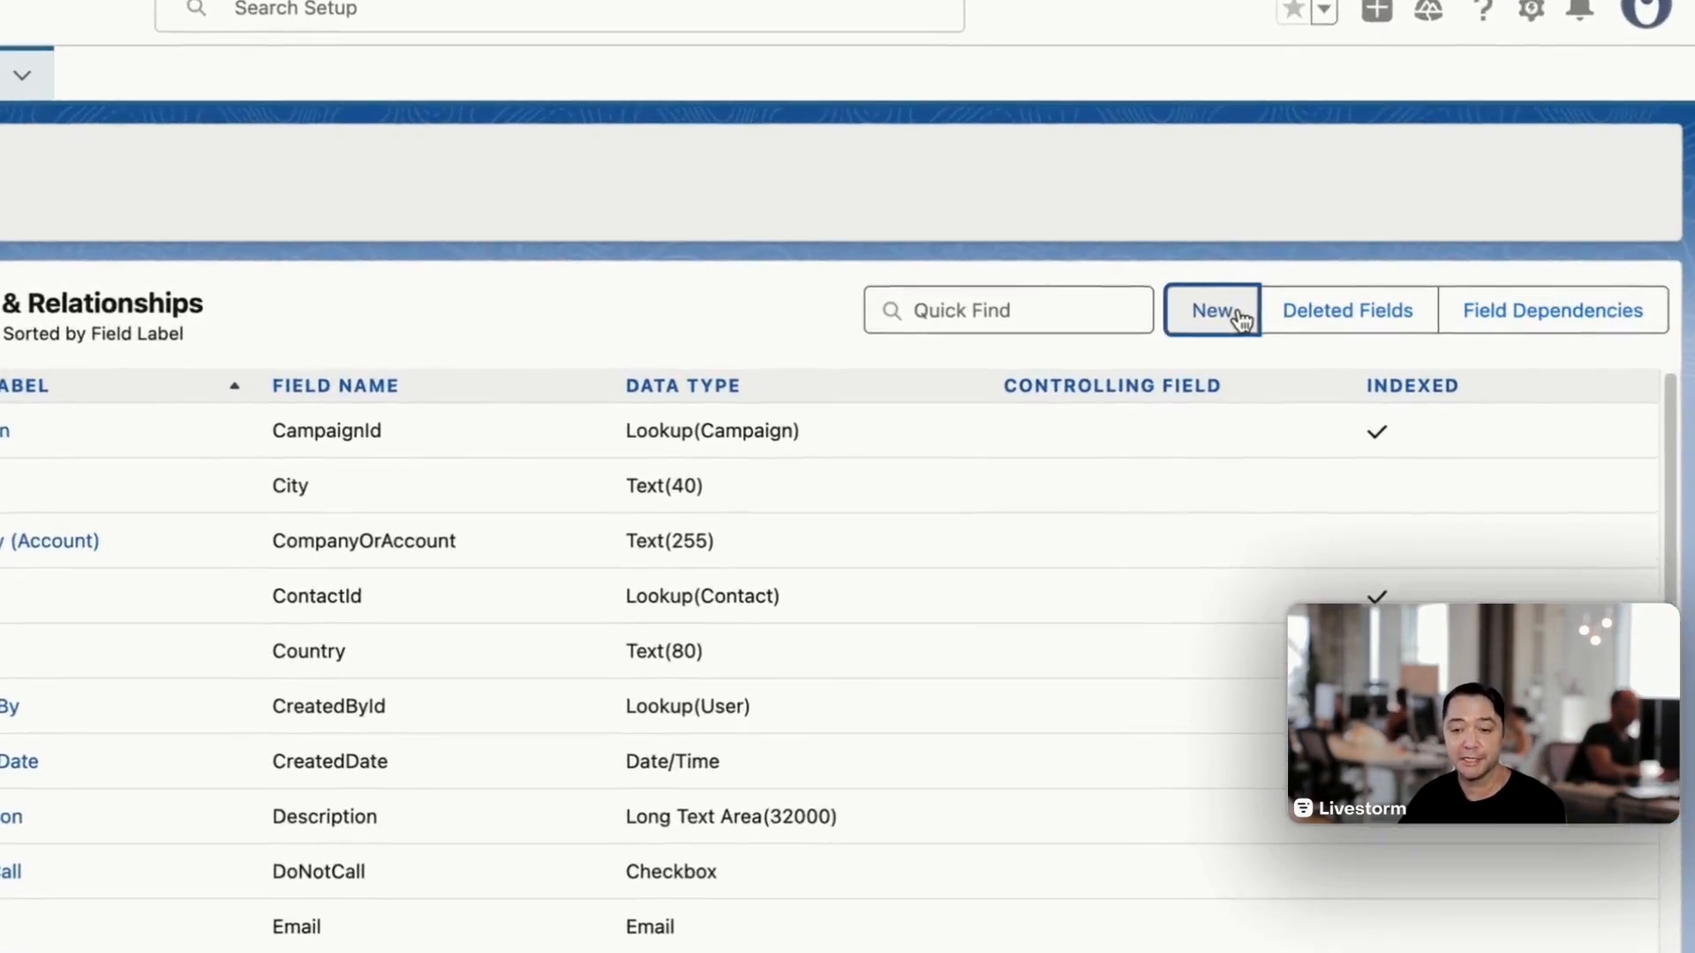
scroll(640, 569, down, 7)
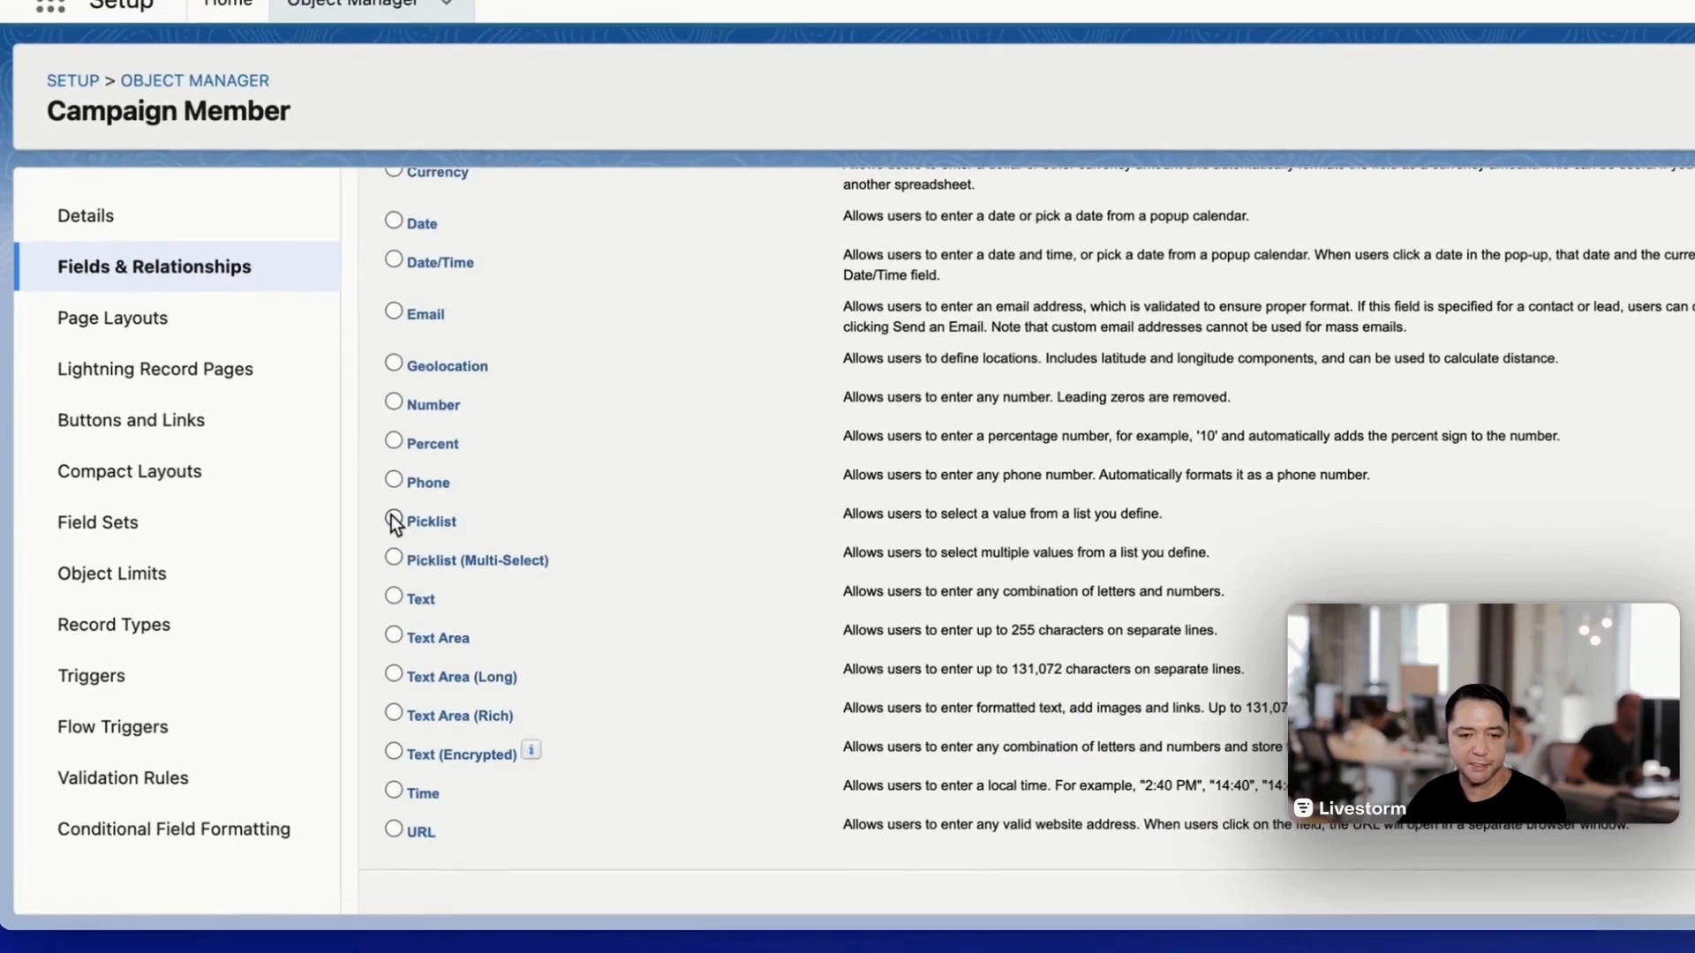
click(394, 521)
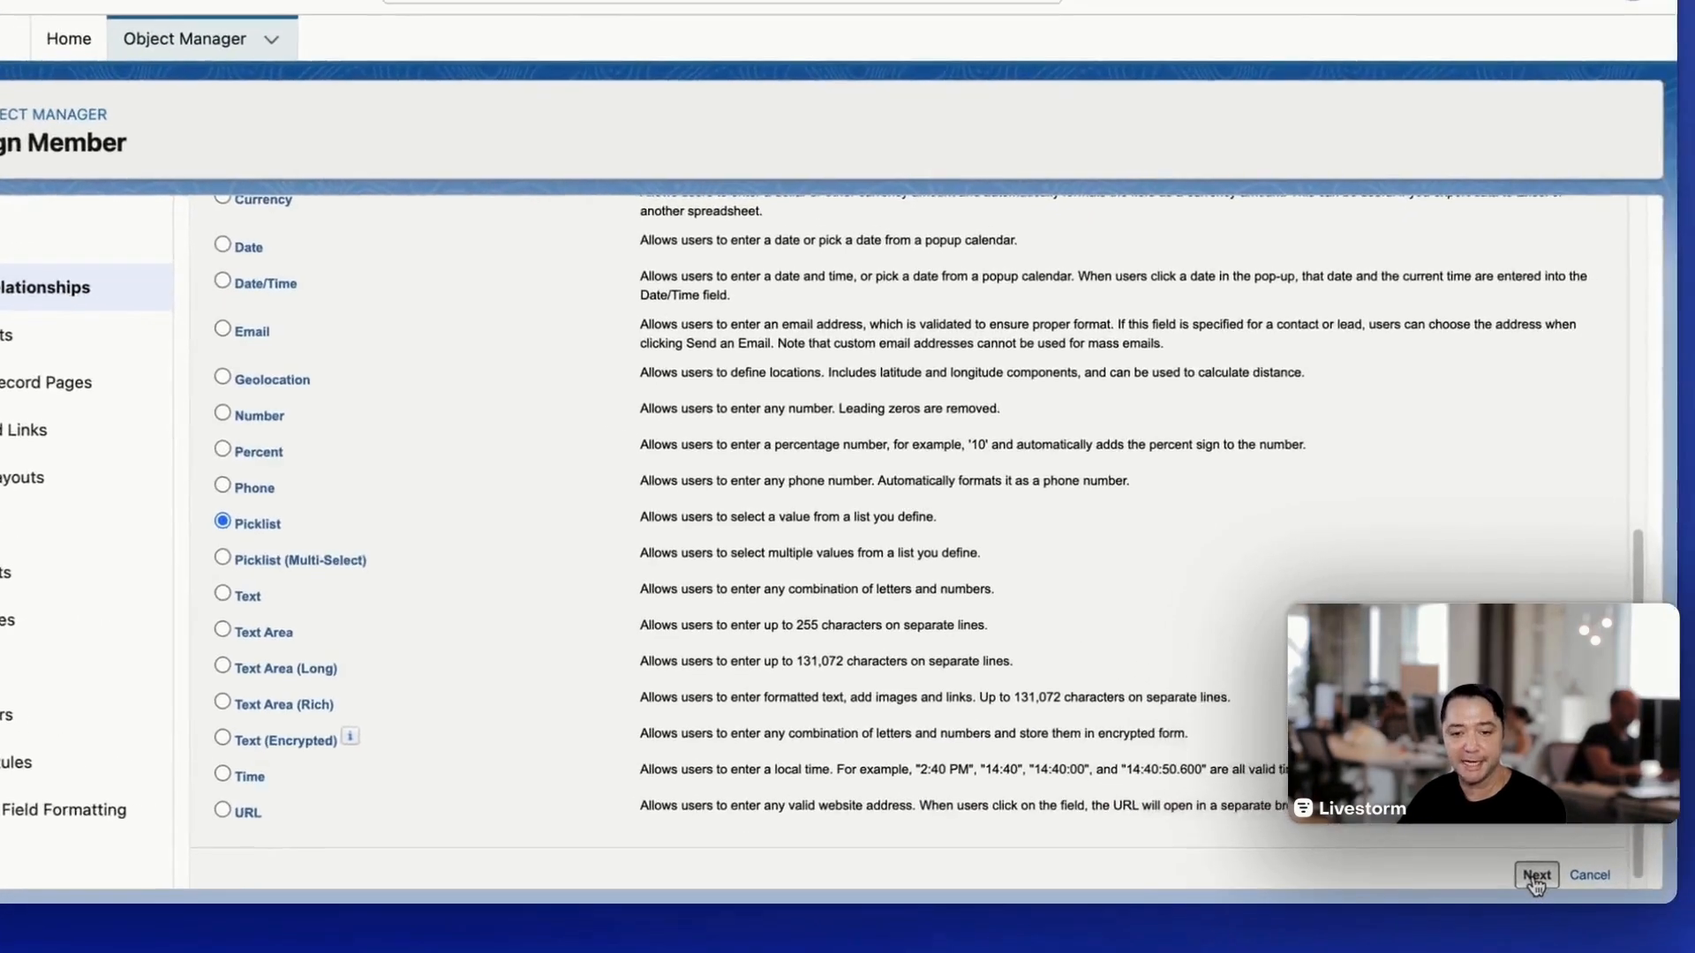
click(1510, 874)
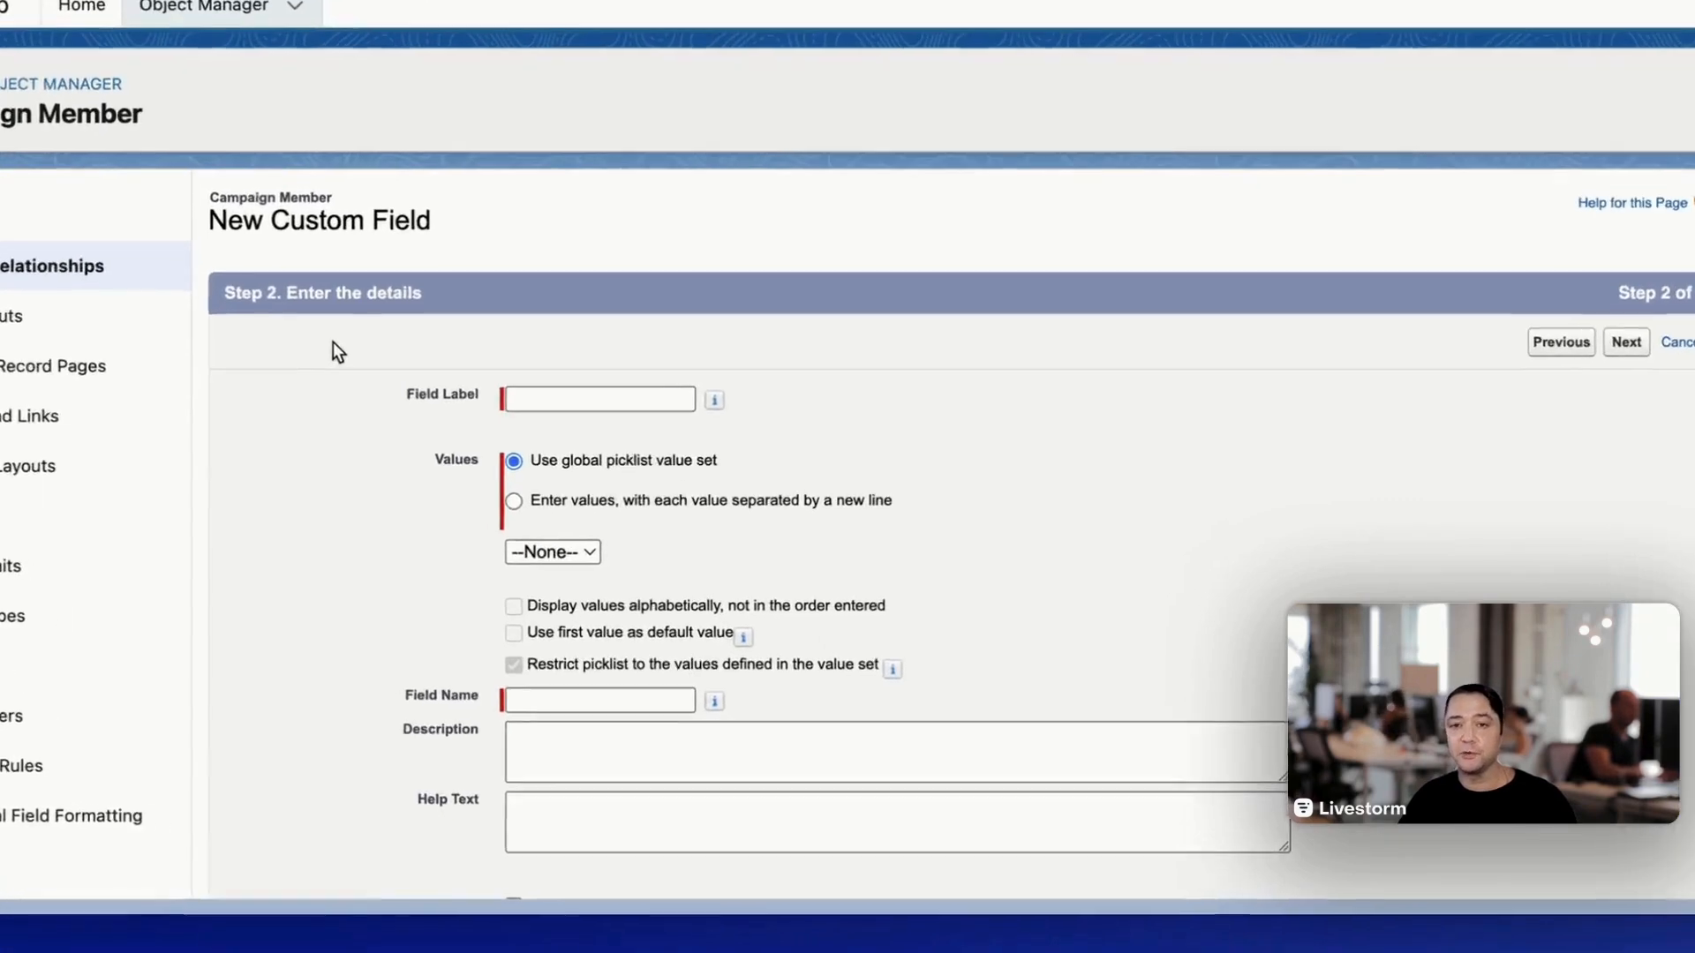
- Label the new picklist field "Livestorm Replay Status" and check its field name
click(516, 399)
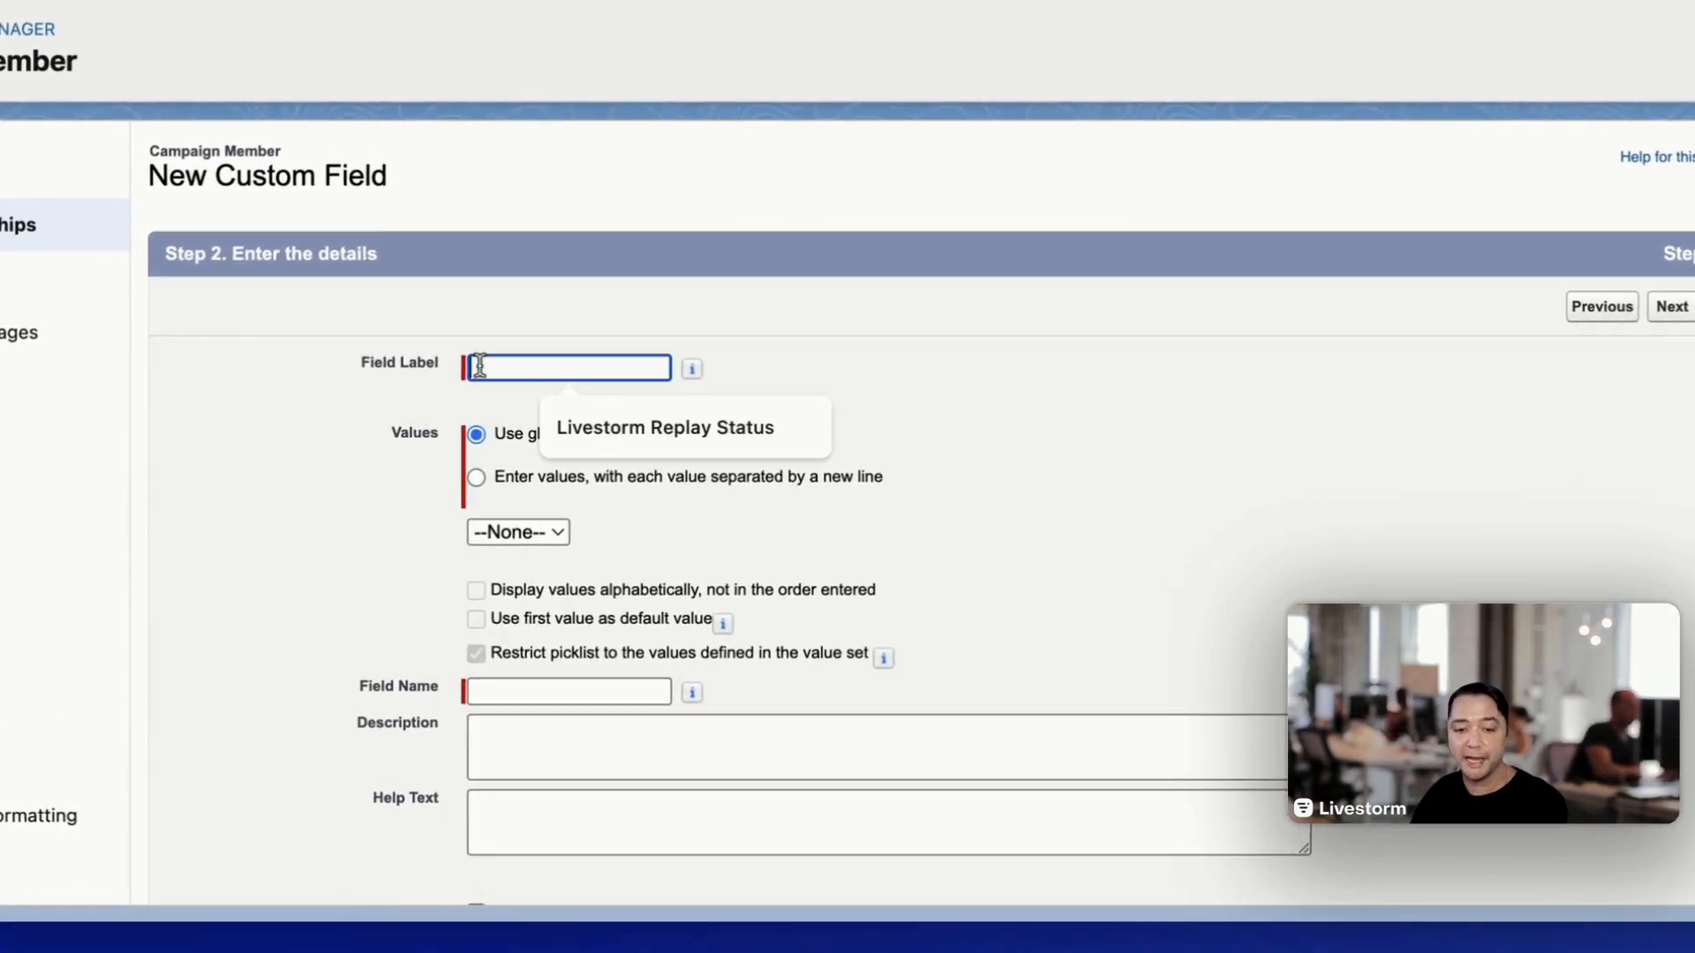
click(665, 428)
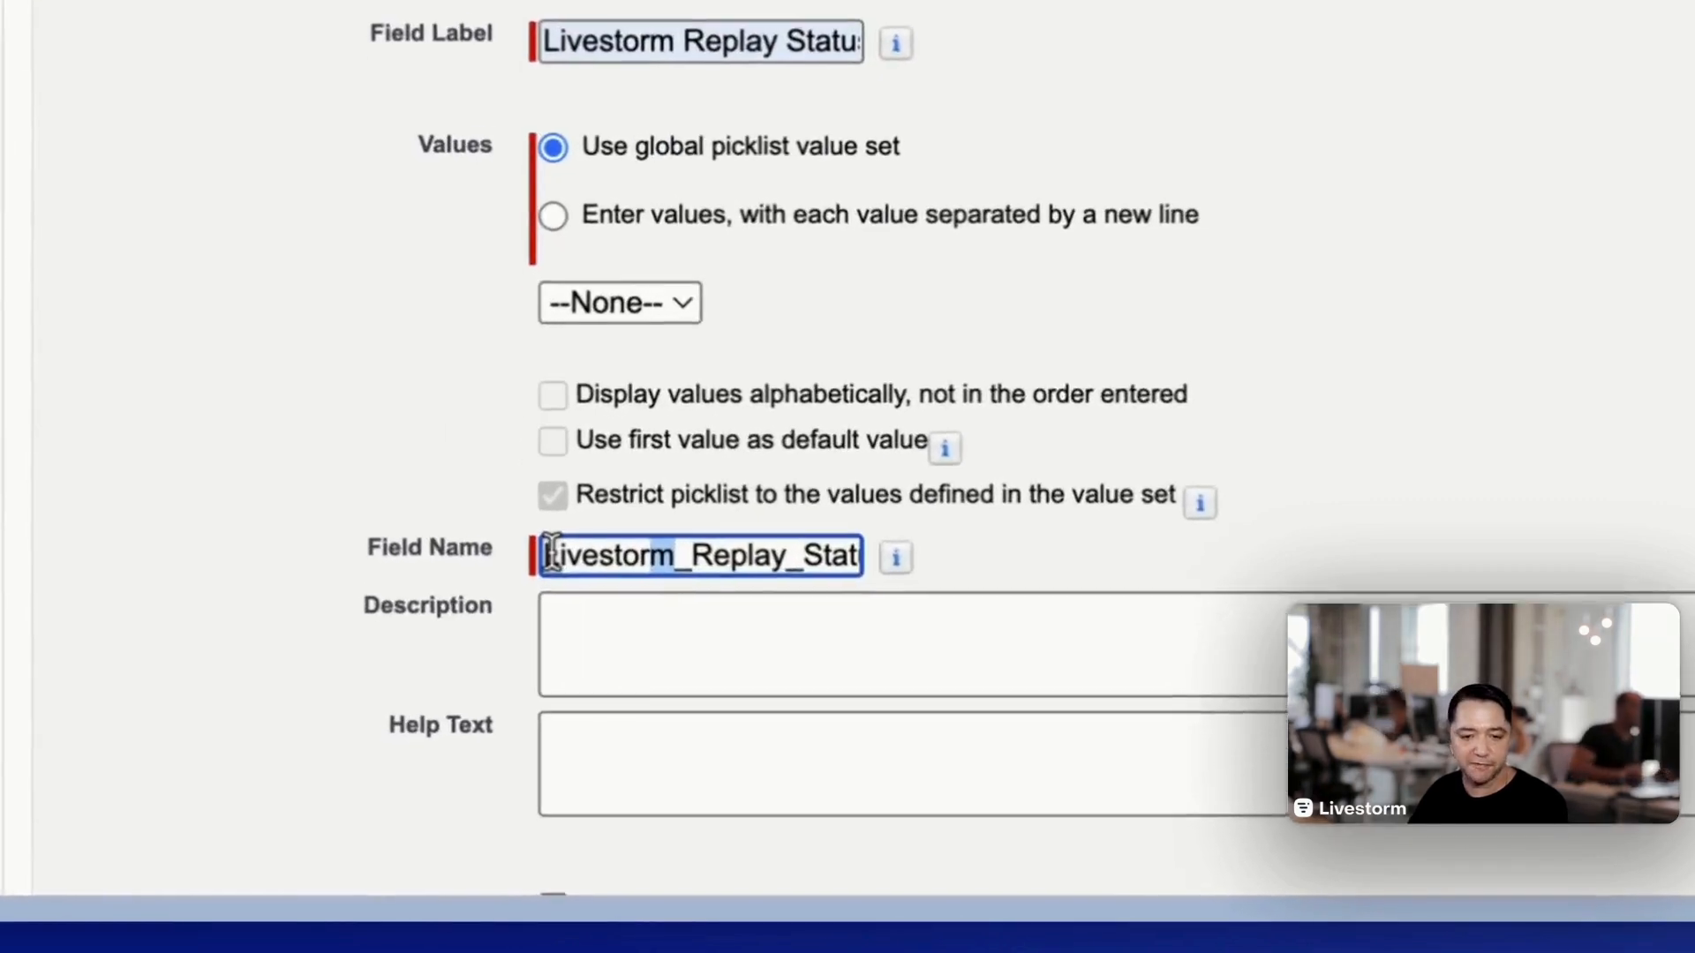
drag(635, 538, 881, 541)
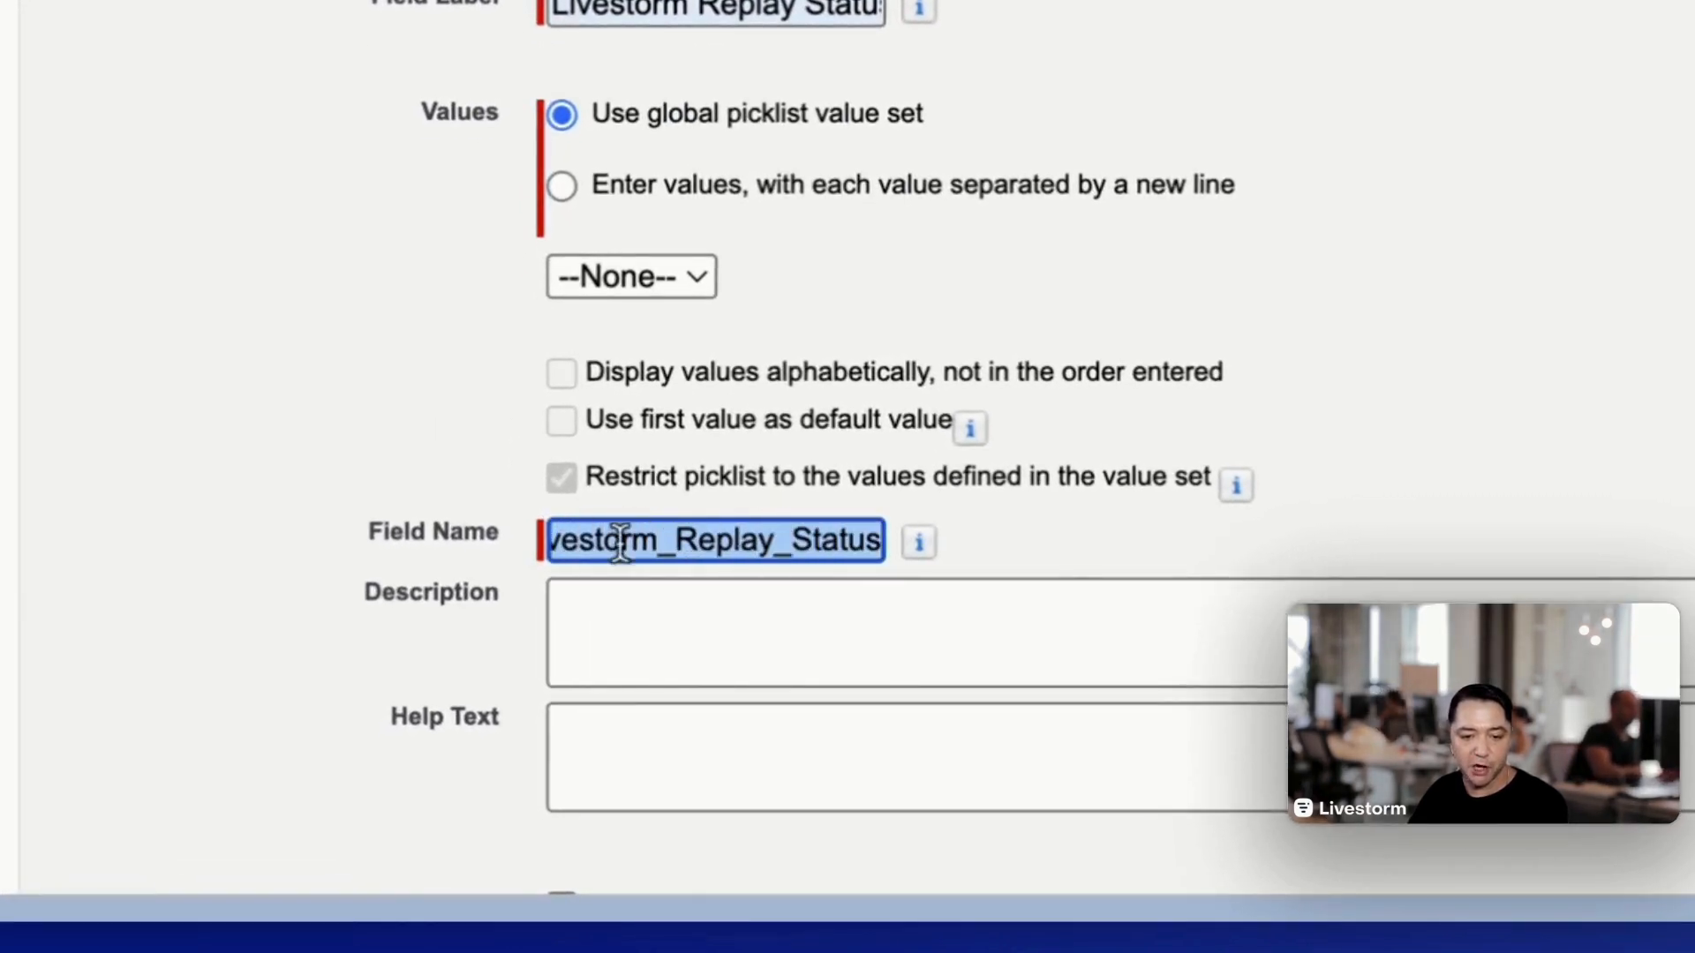
click(676, 540)
drag(678, 540, 896, 565)
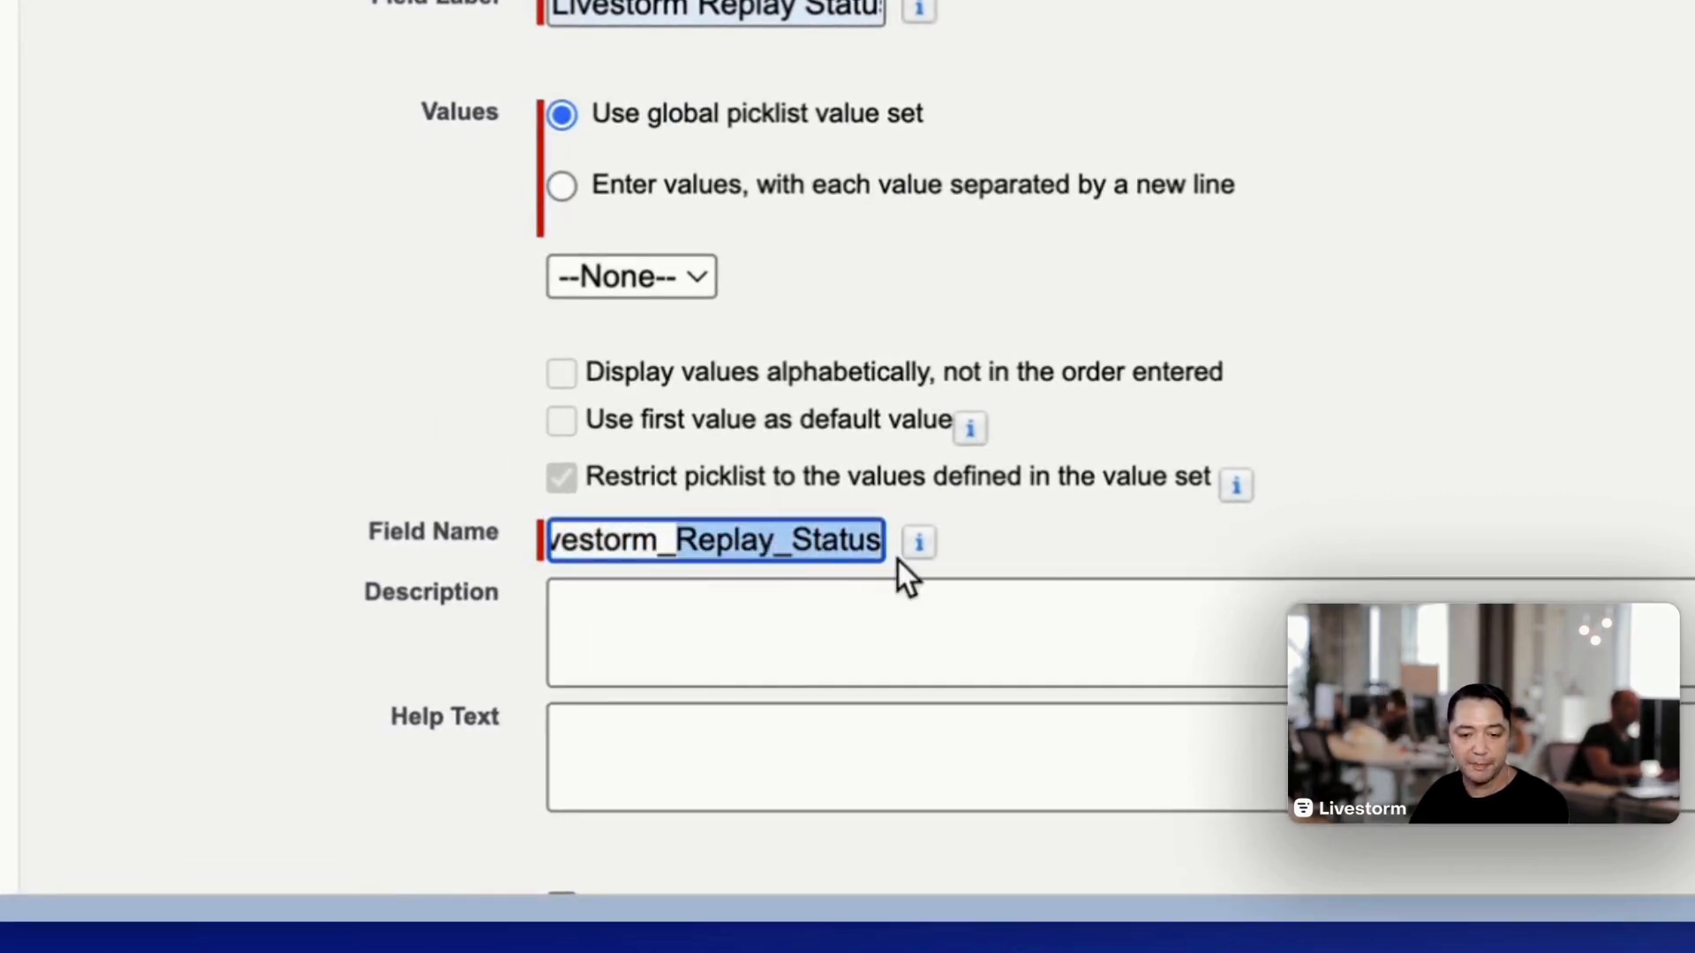
drag(657, 542, 568, 541)
click(570, 542)
click(421, 279)
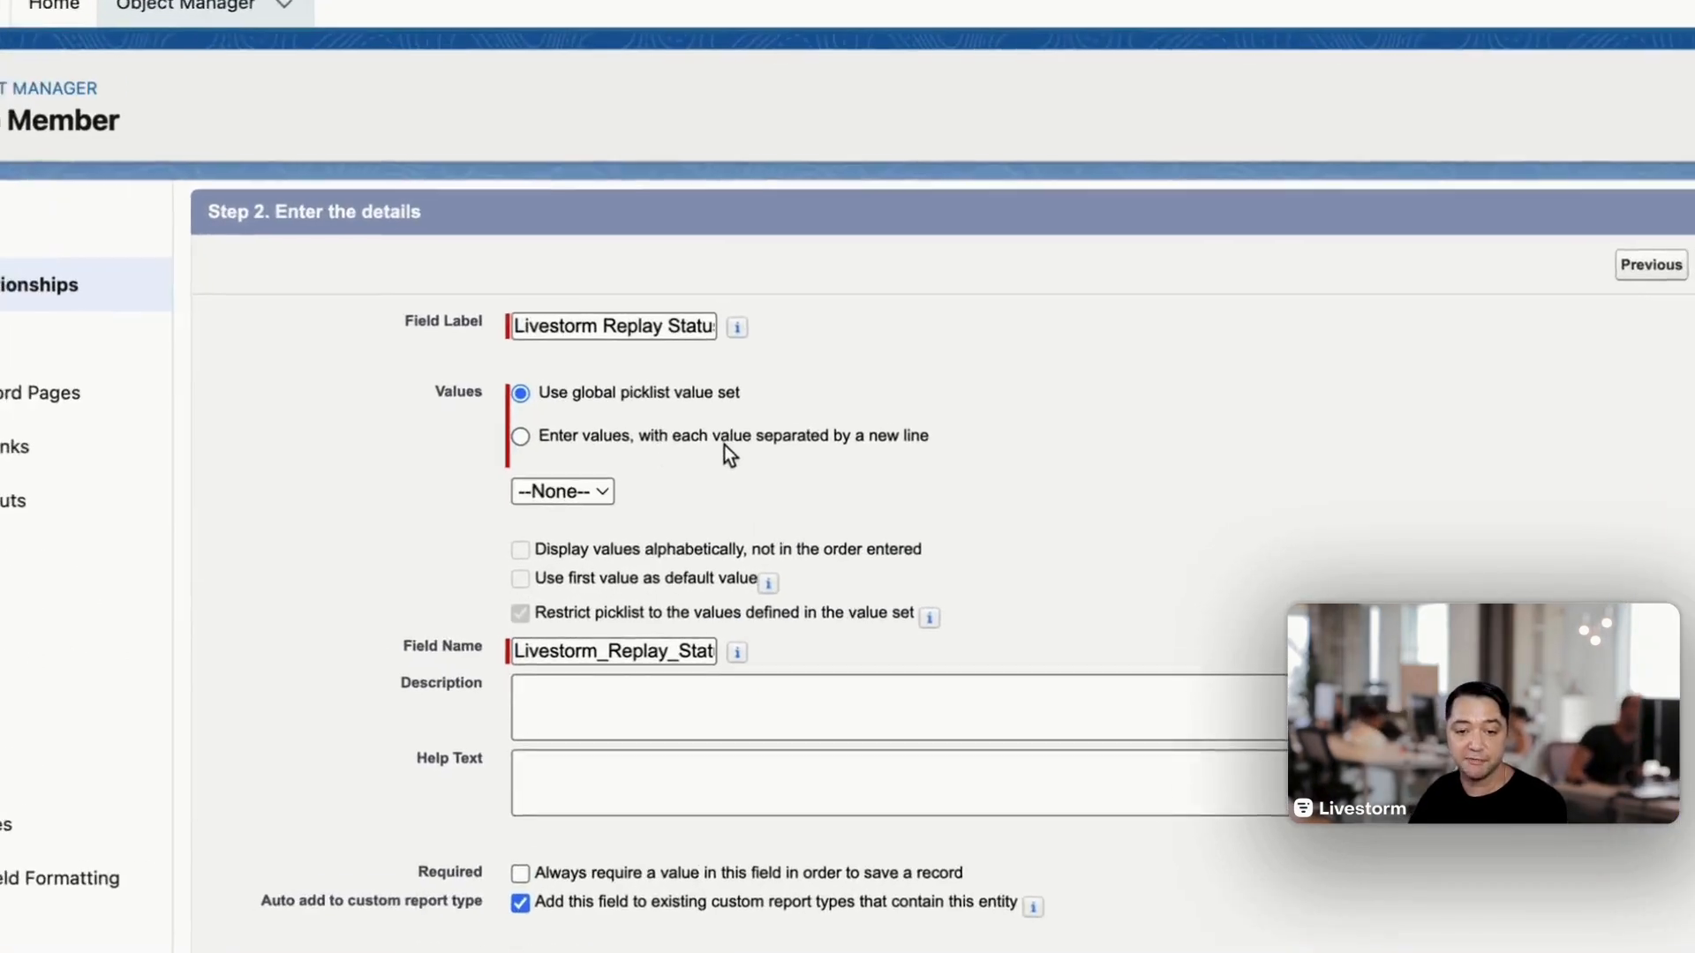
- Define the field's own picklist values on separate lines: "Hasn't watched replay", "Has watched replay" and "Has watched on-demand"
click(595, 472)
click(626, 551)
text(Hasn't watched replay Has watched replay Has watched on-demand)
drag(733, 566, 548, 529)
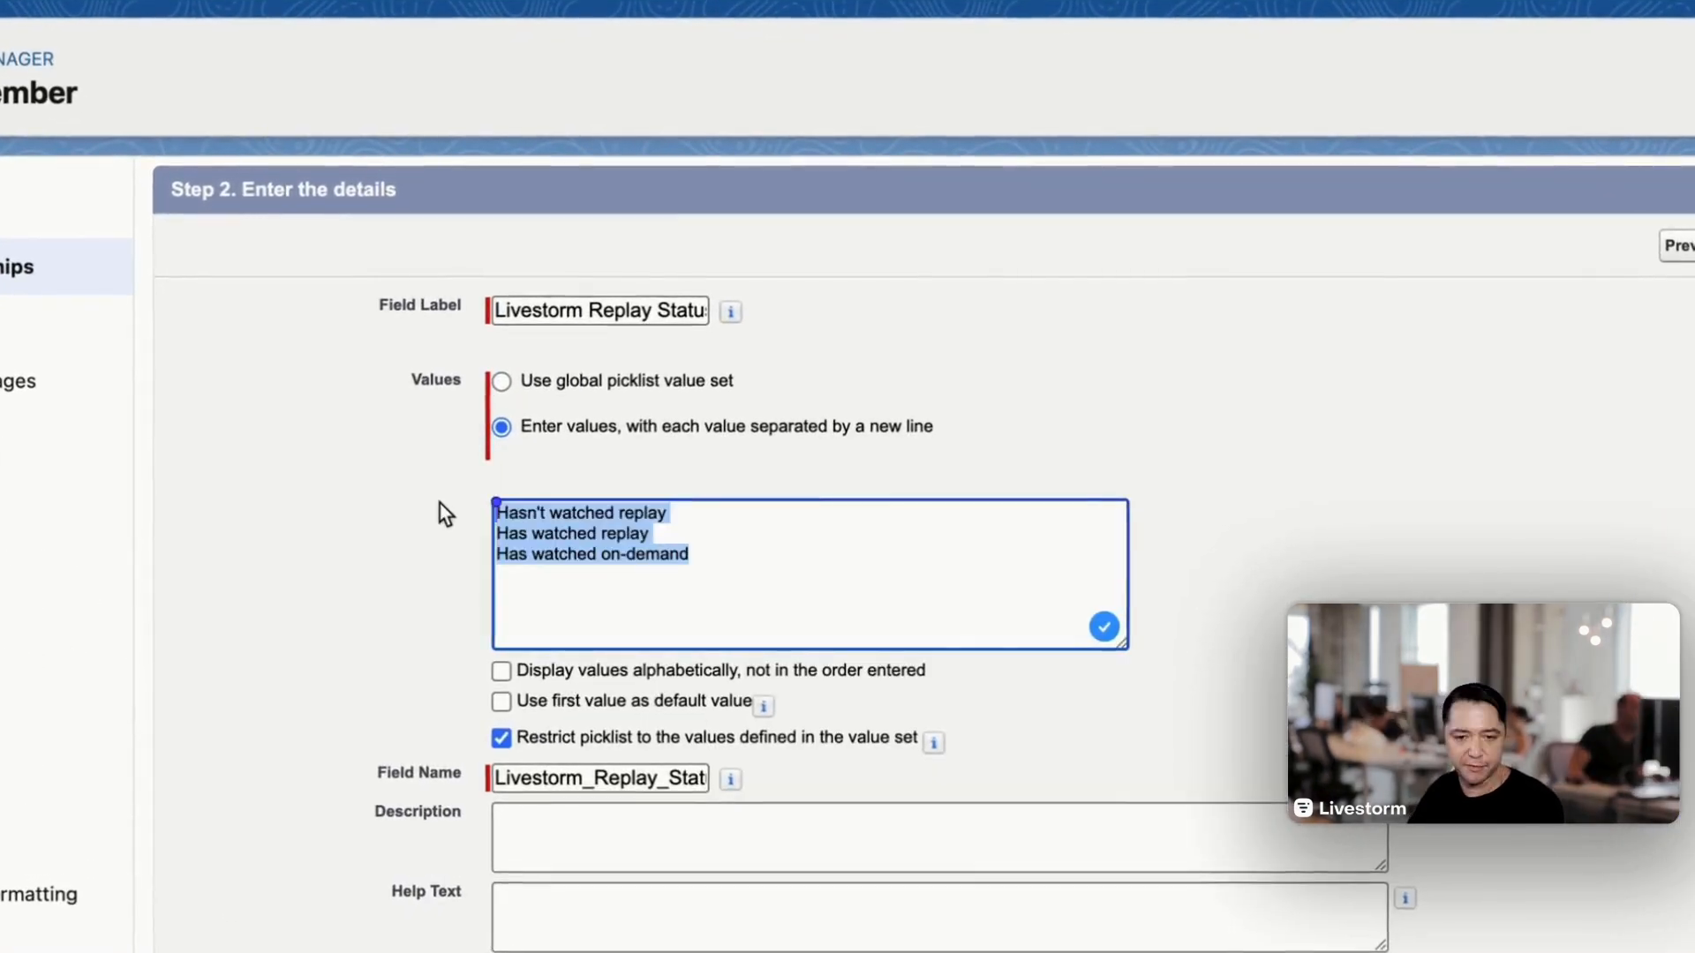
click(700, 518)
- Leave the remaining field options at their defaults and advance the new field to its page layout settings
scroll(693, 424, down, 2)
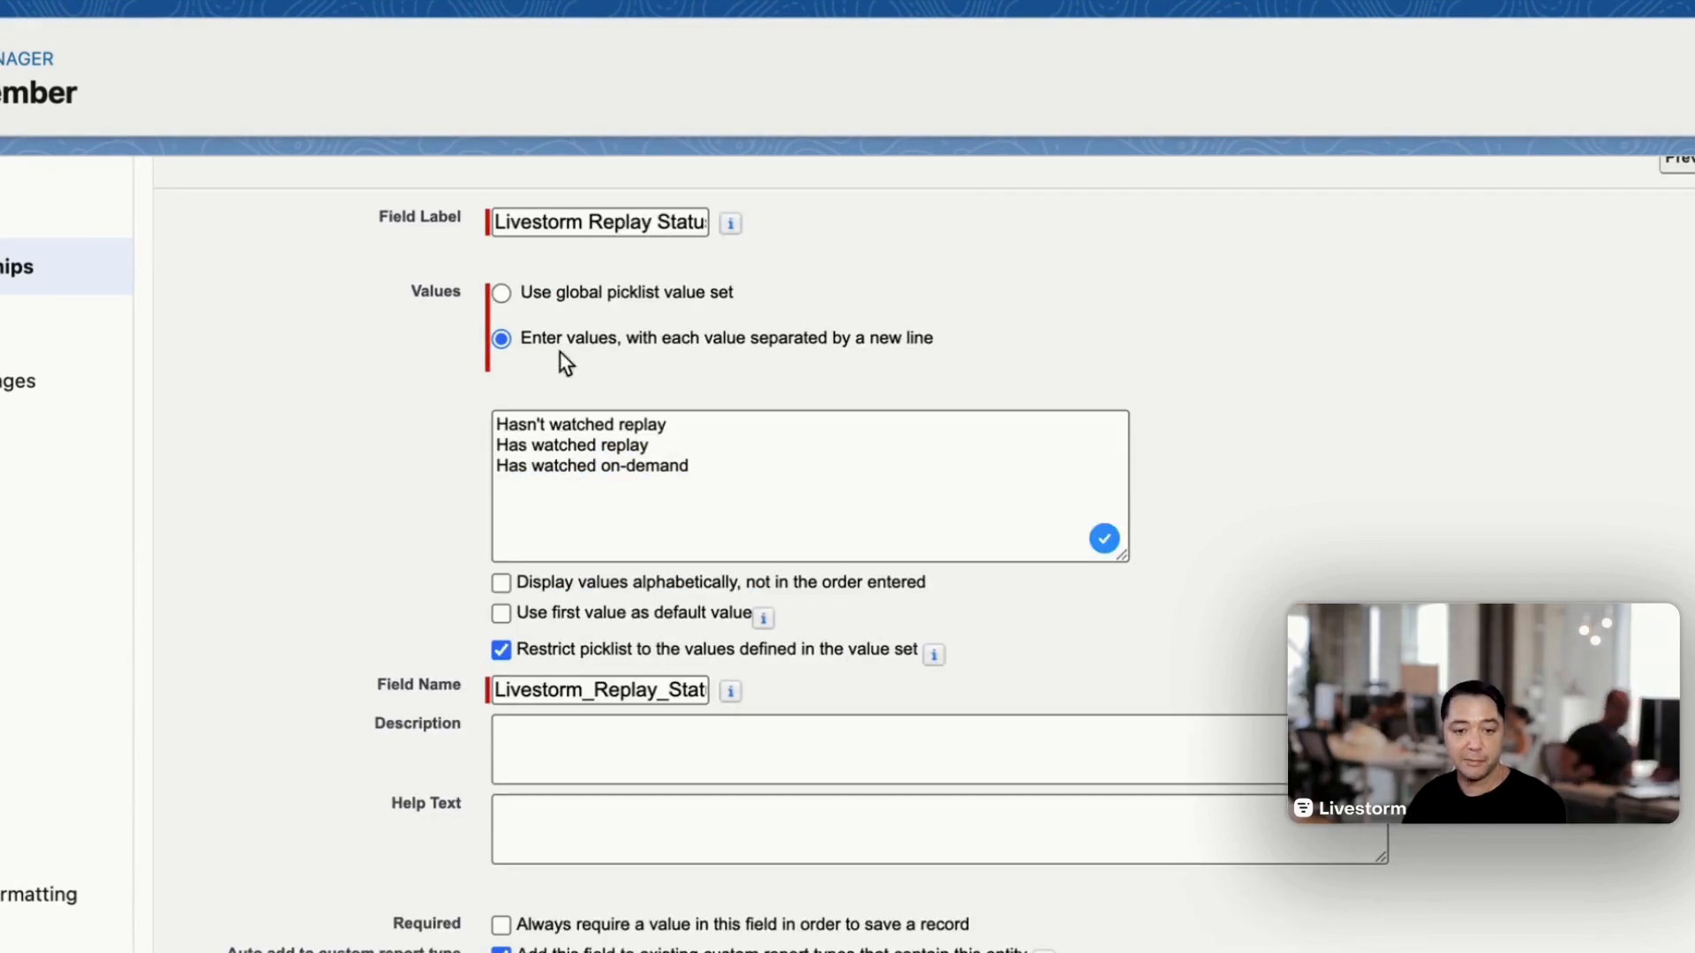
scroll(840, 712, down, 3)
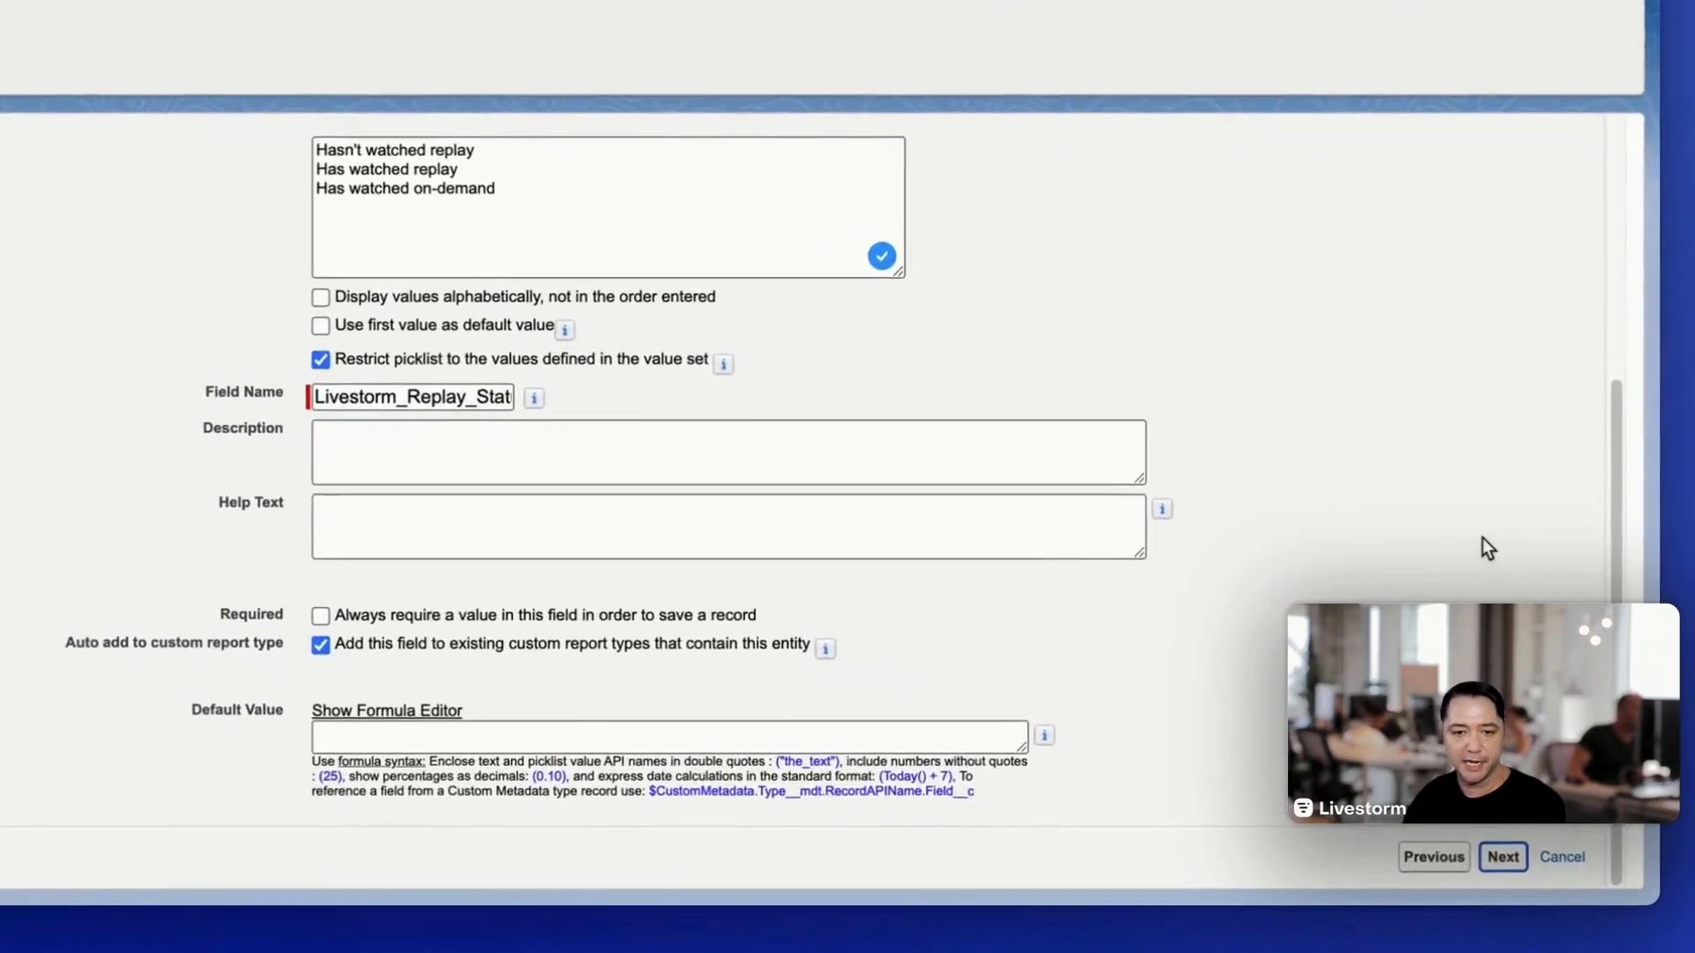
click(1553, 870)
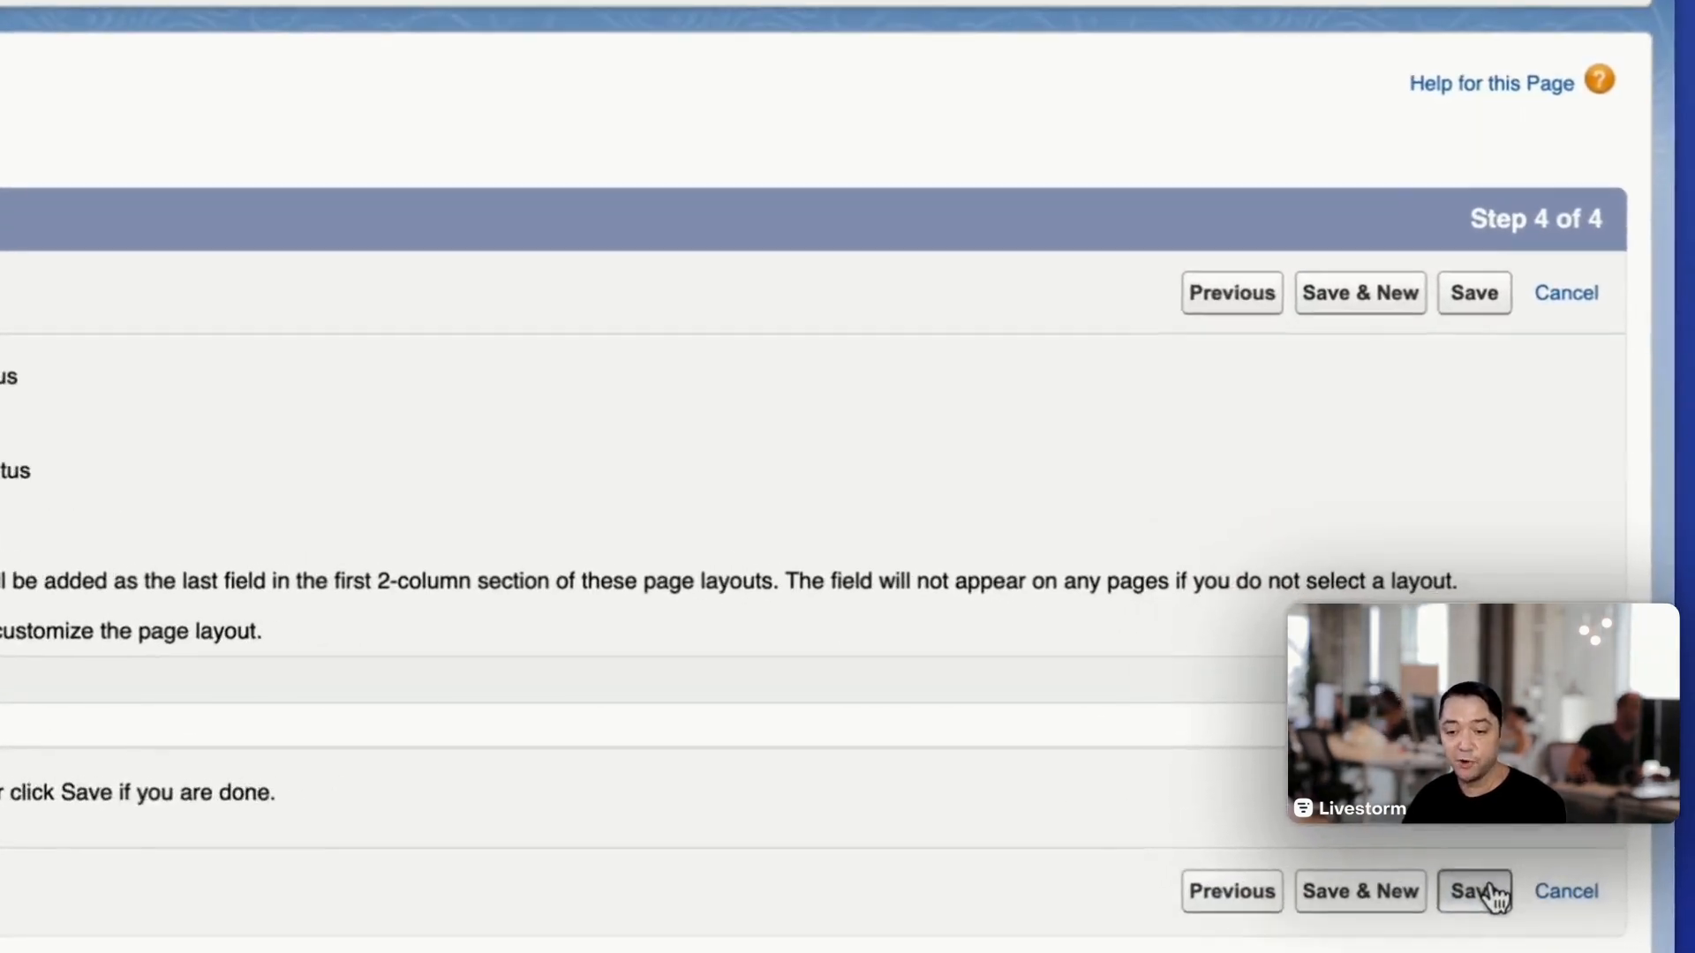
- Save the new Livestorm Replay Status field and open it from the Campaign Member field list
click(1491, 889)
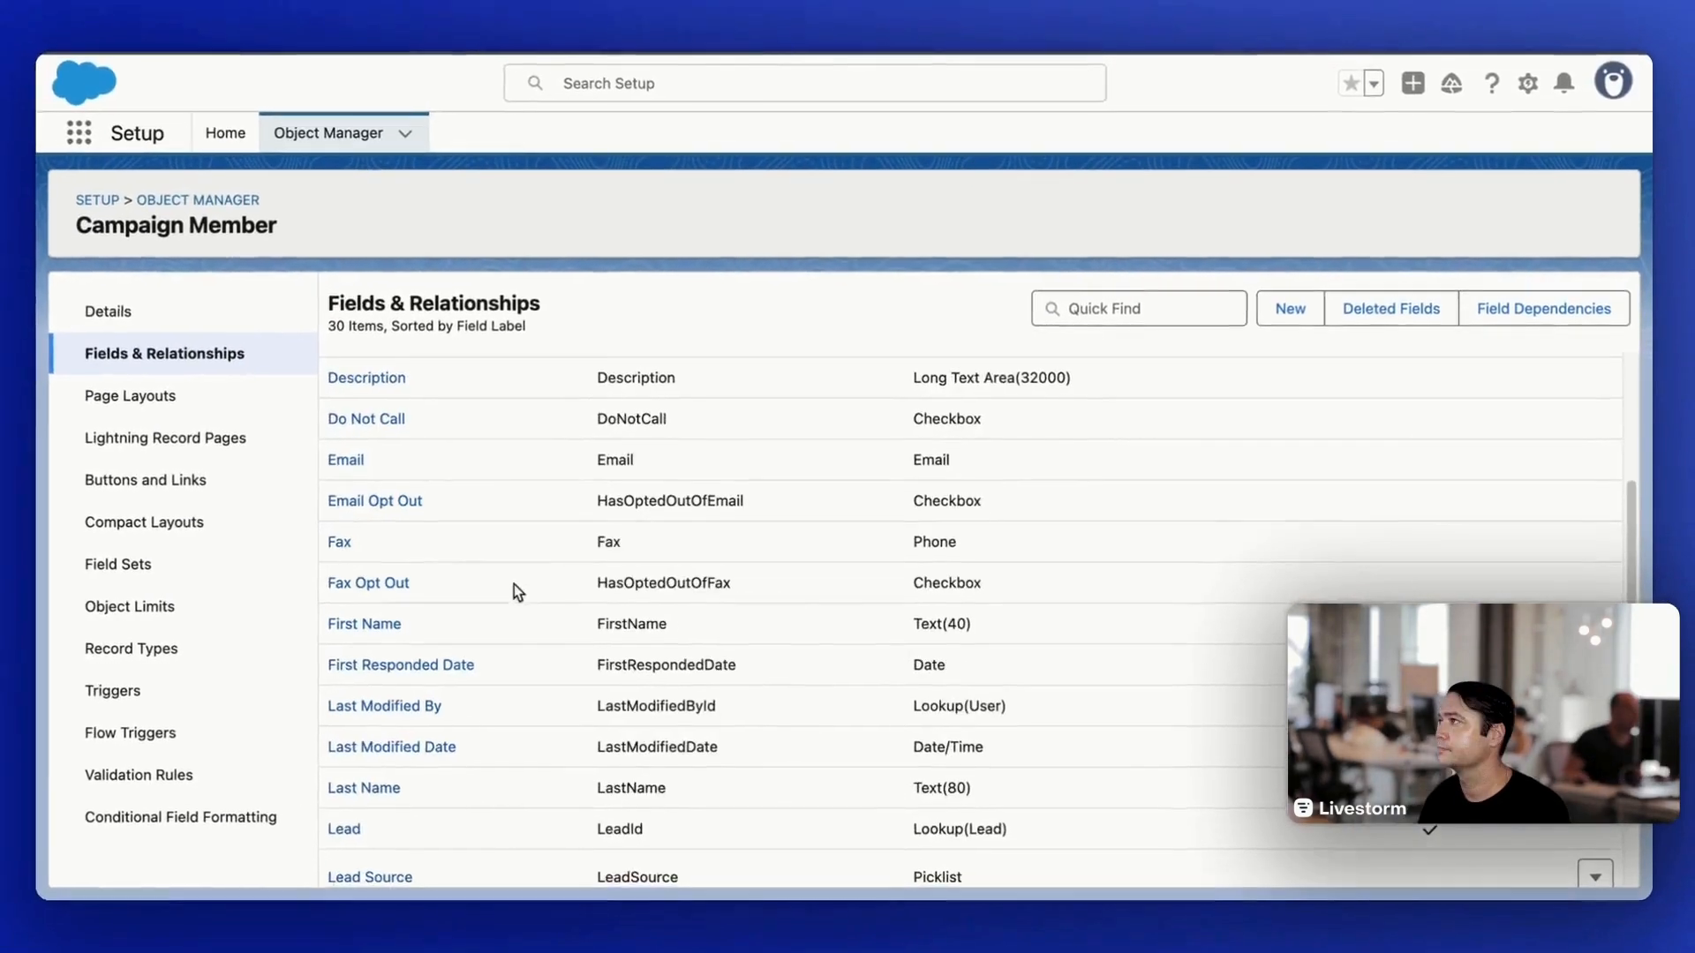
scroll(512, 584, down, 5)
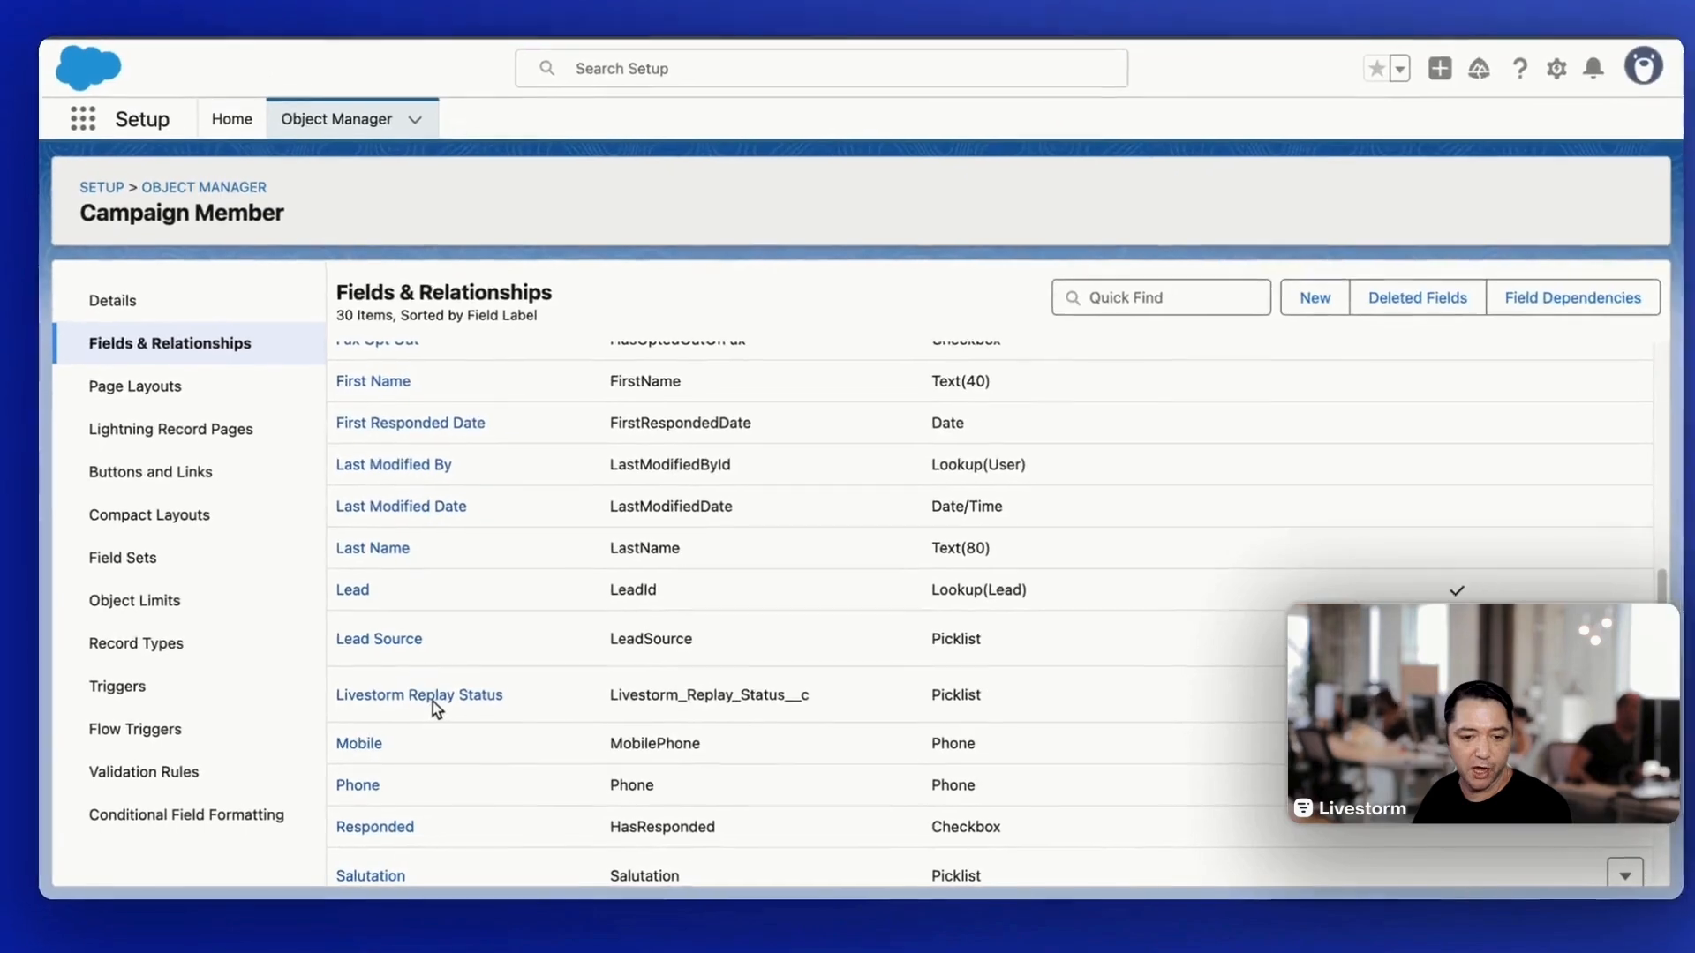
click(431, 696)
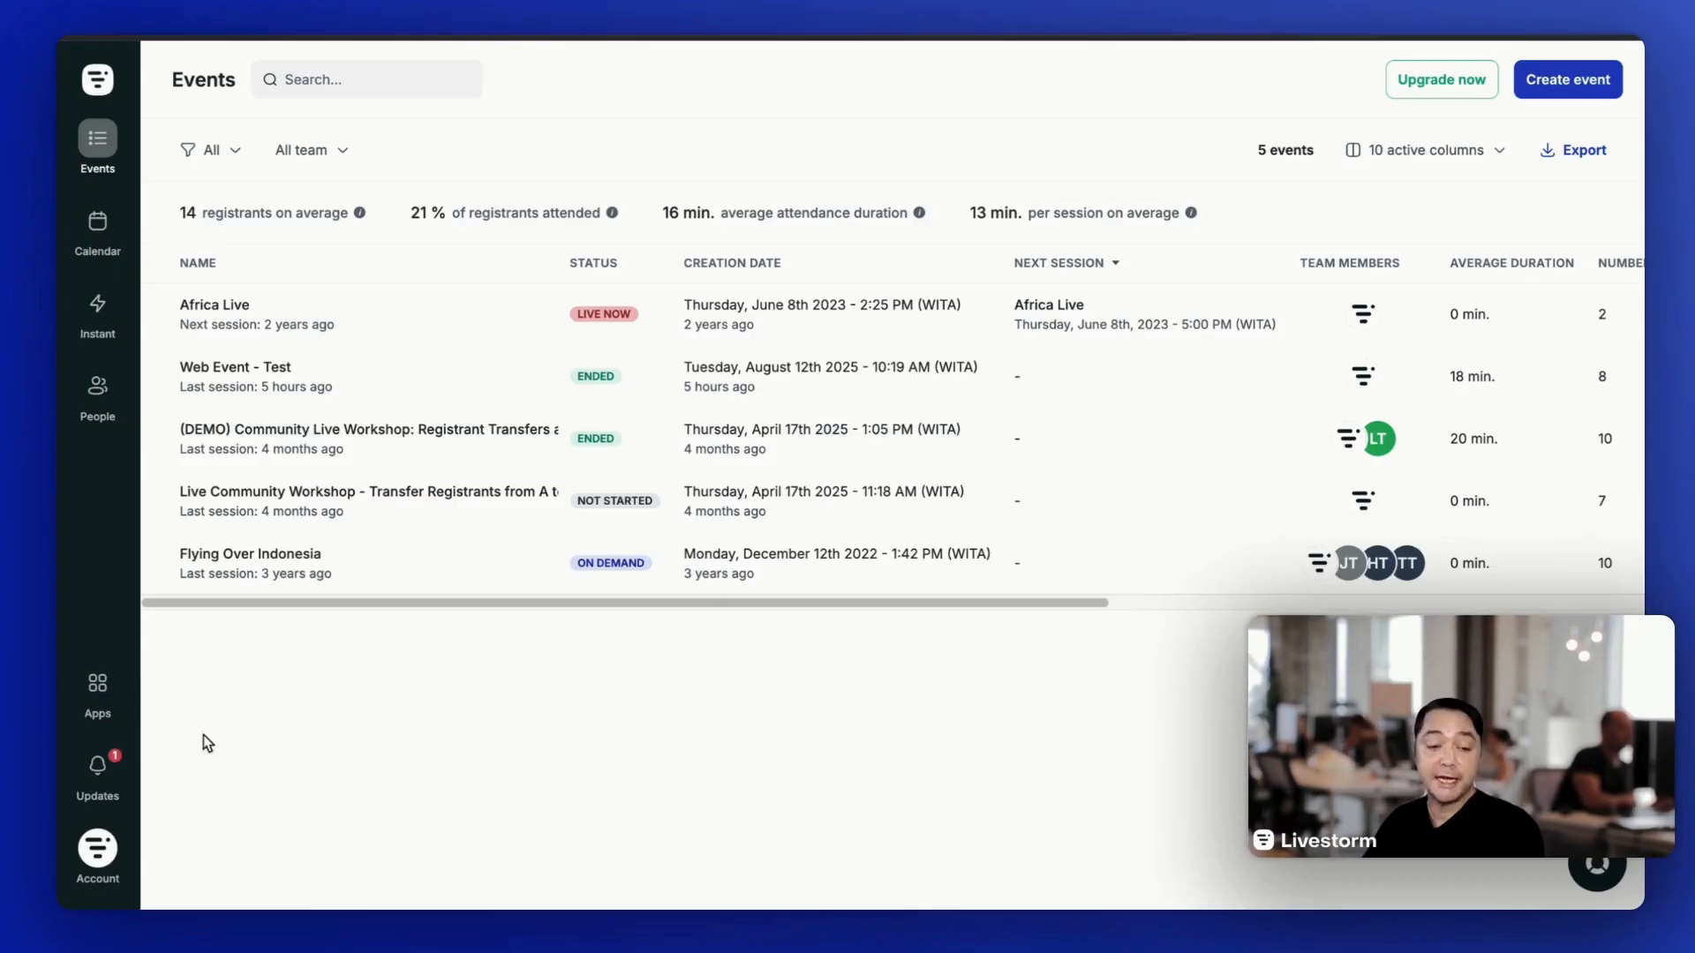
- Switch to Livestorm, open the Salesforce V2 app and enable it for all team members with a connection to production
click(98, 691)
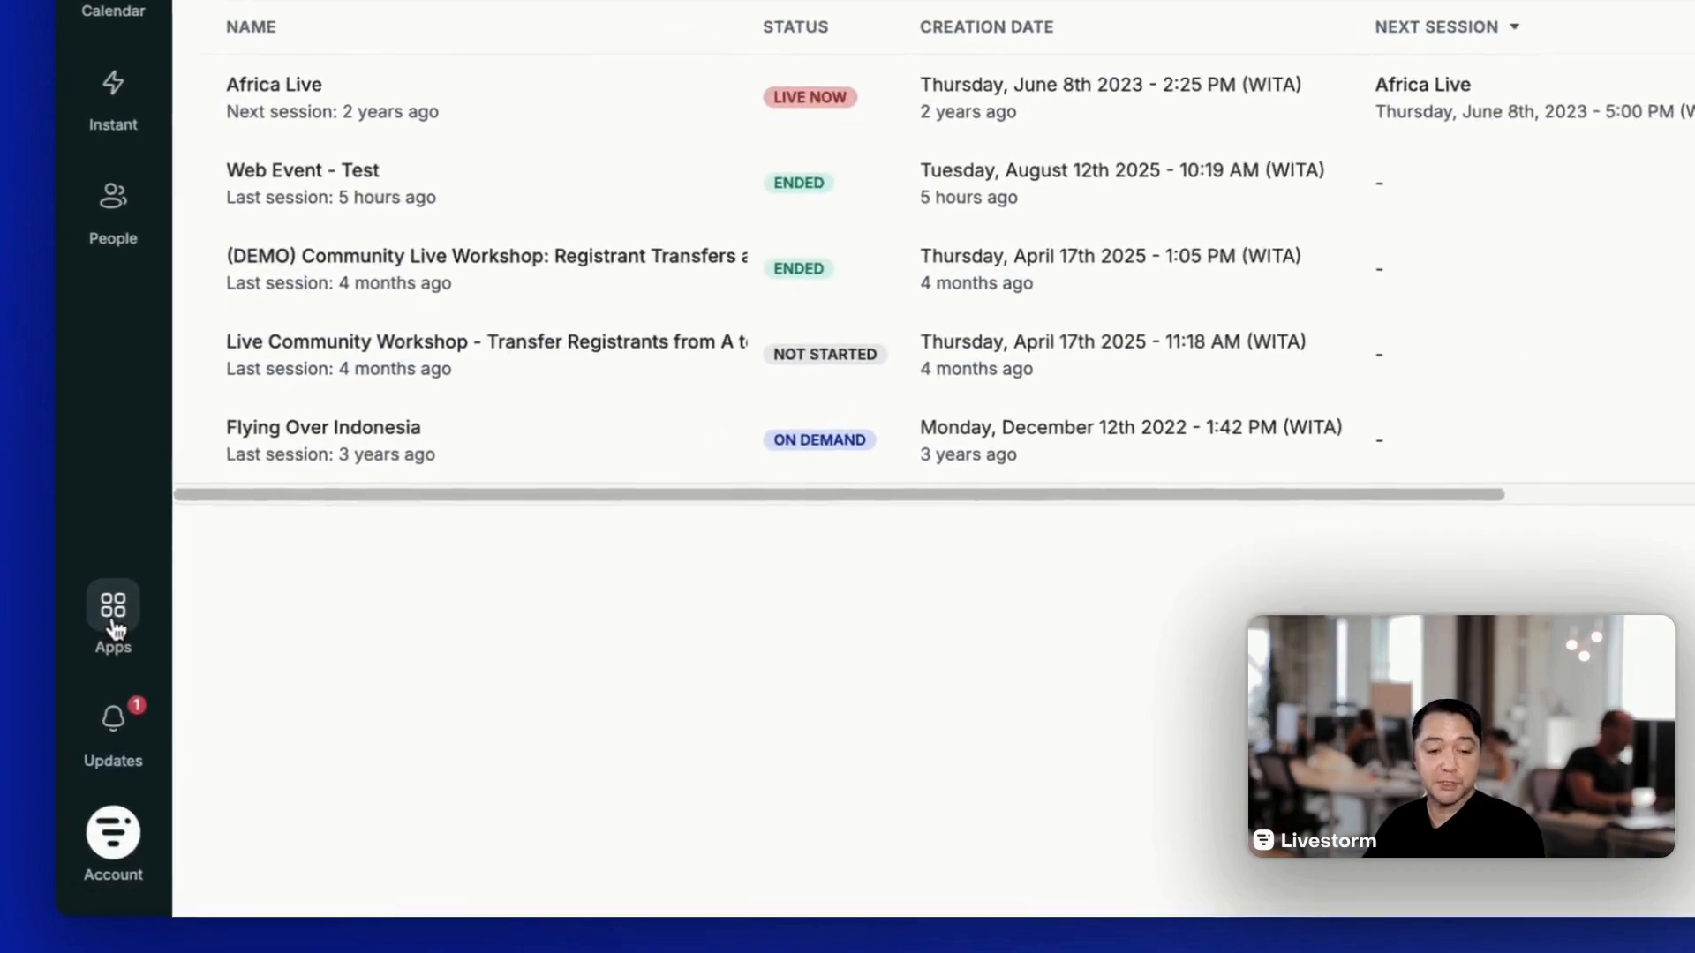
scroll(951, 444, down, 10)
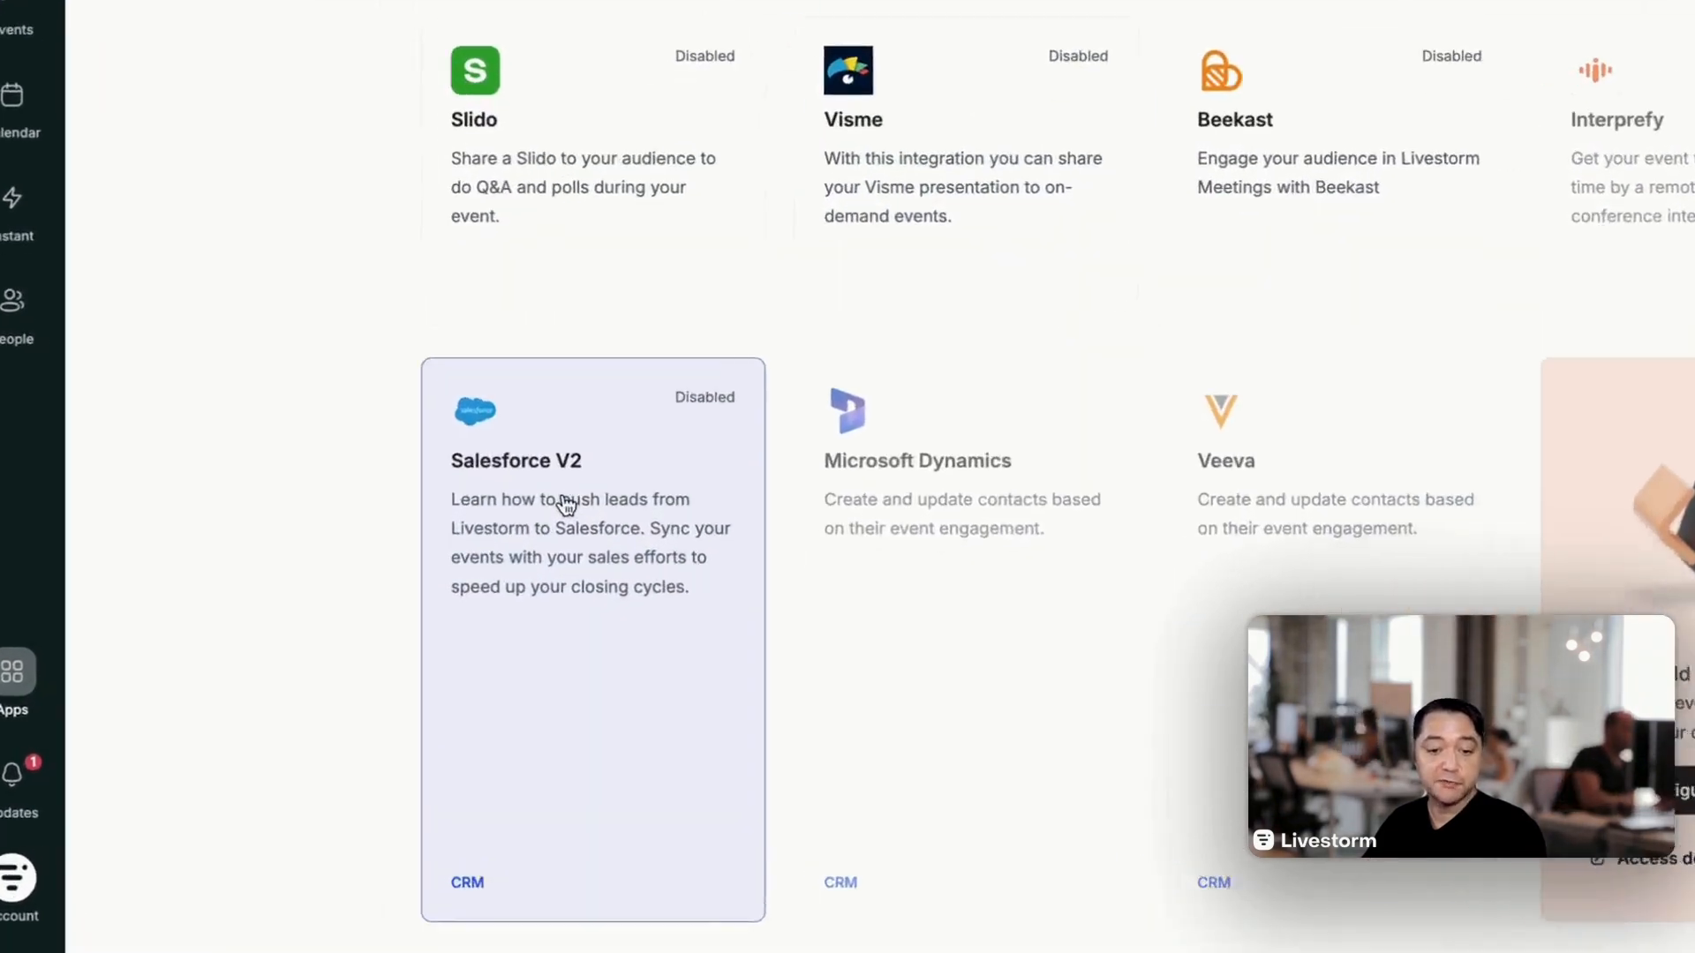
click(566, 505)
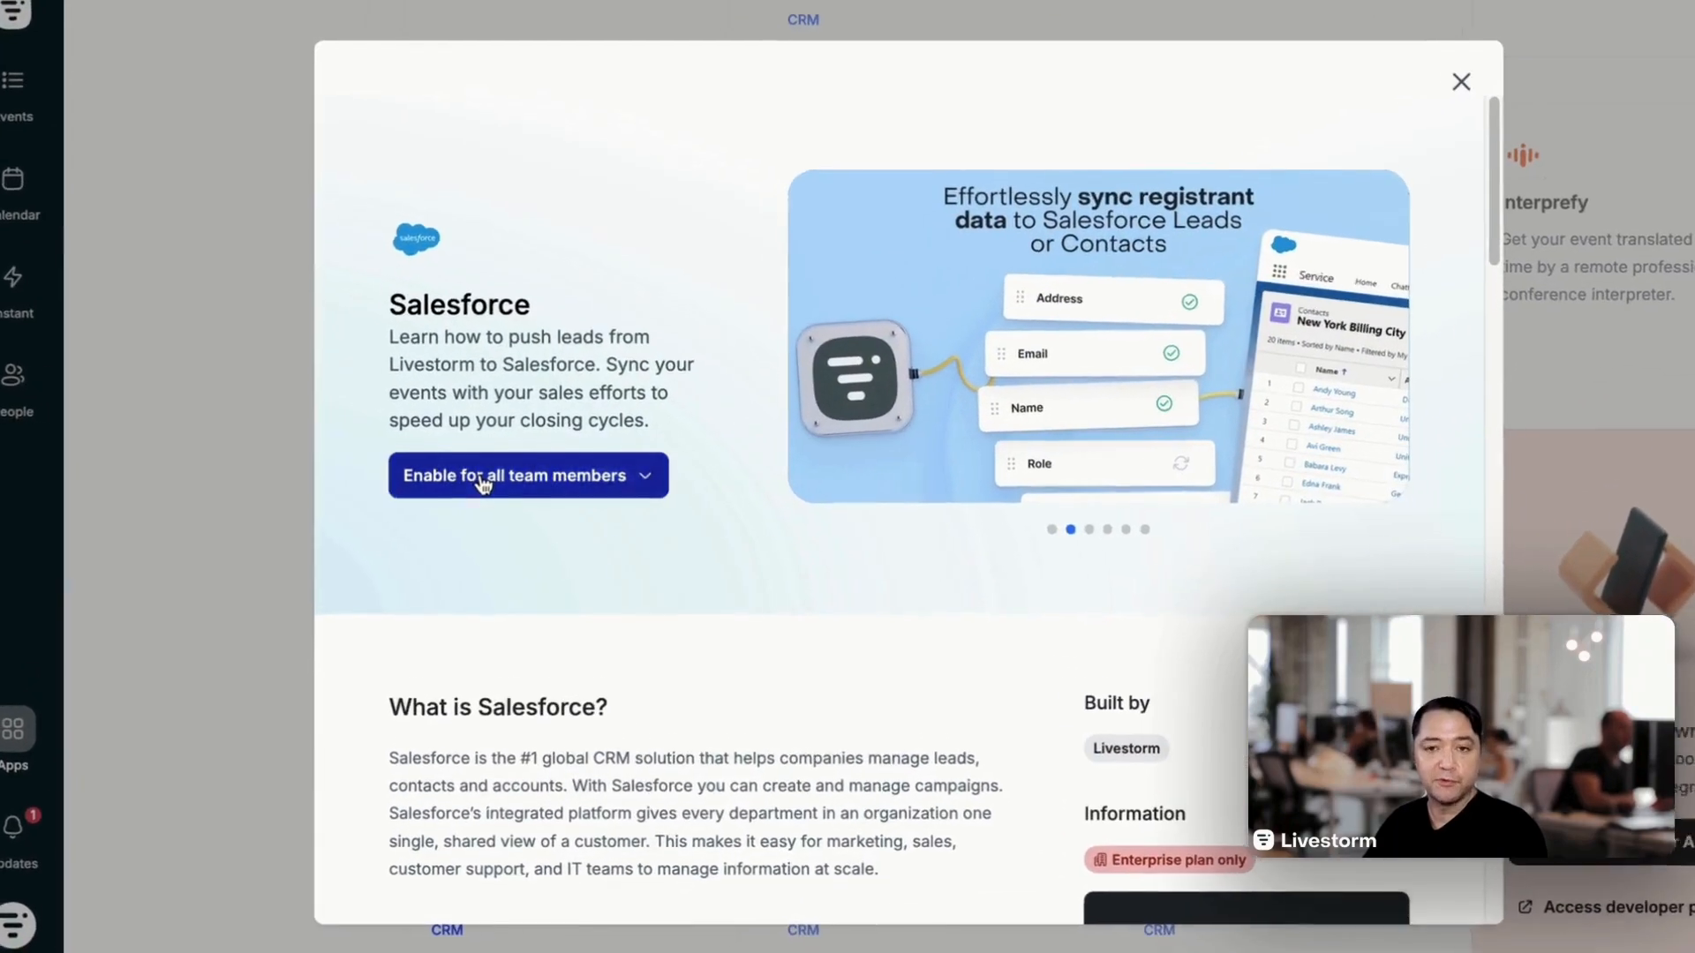
click(492, 477)
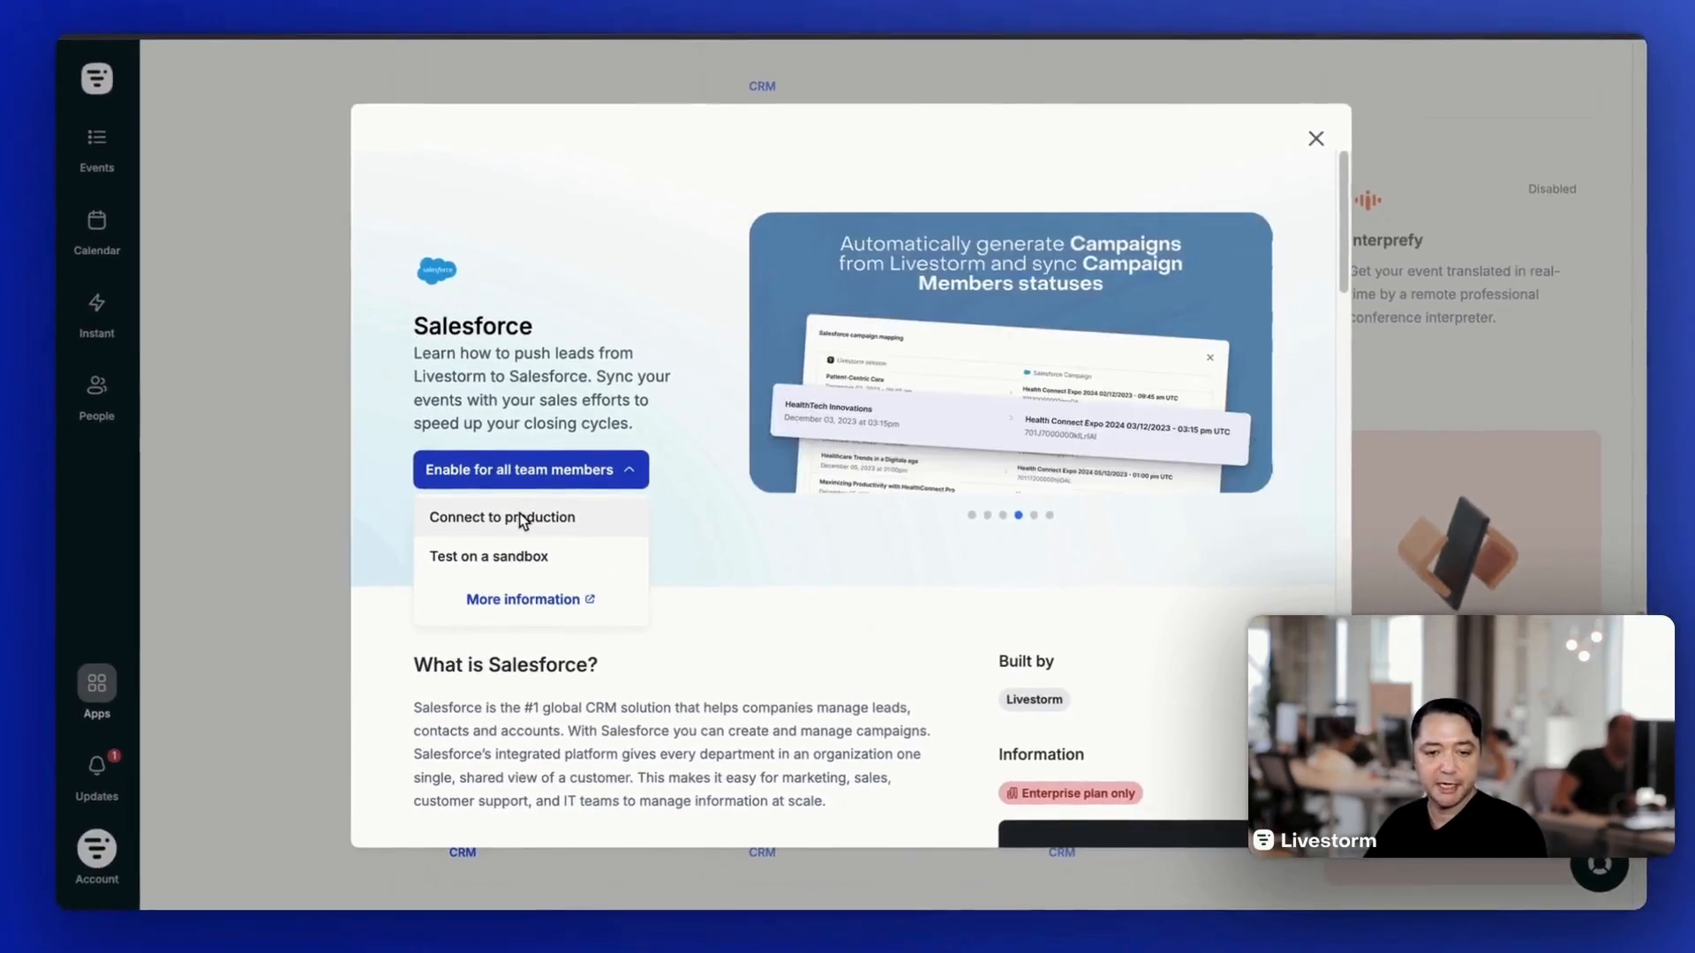
click(520, 450)
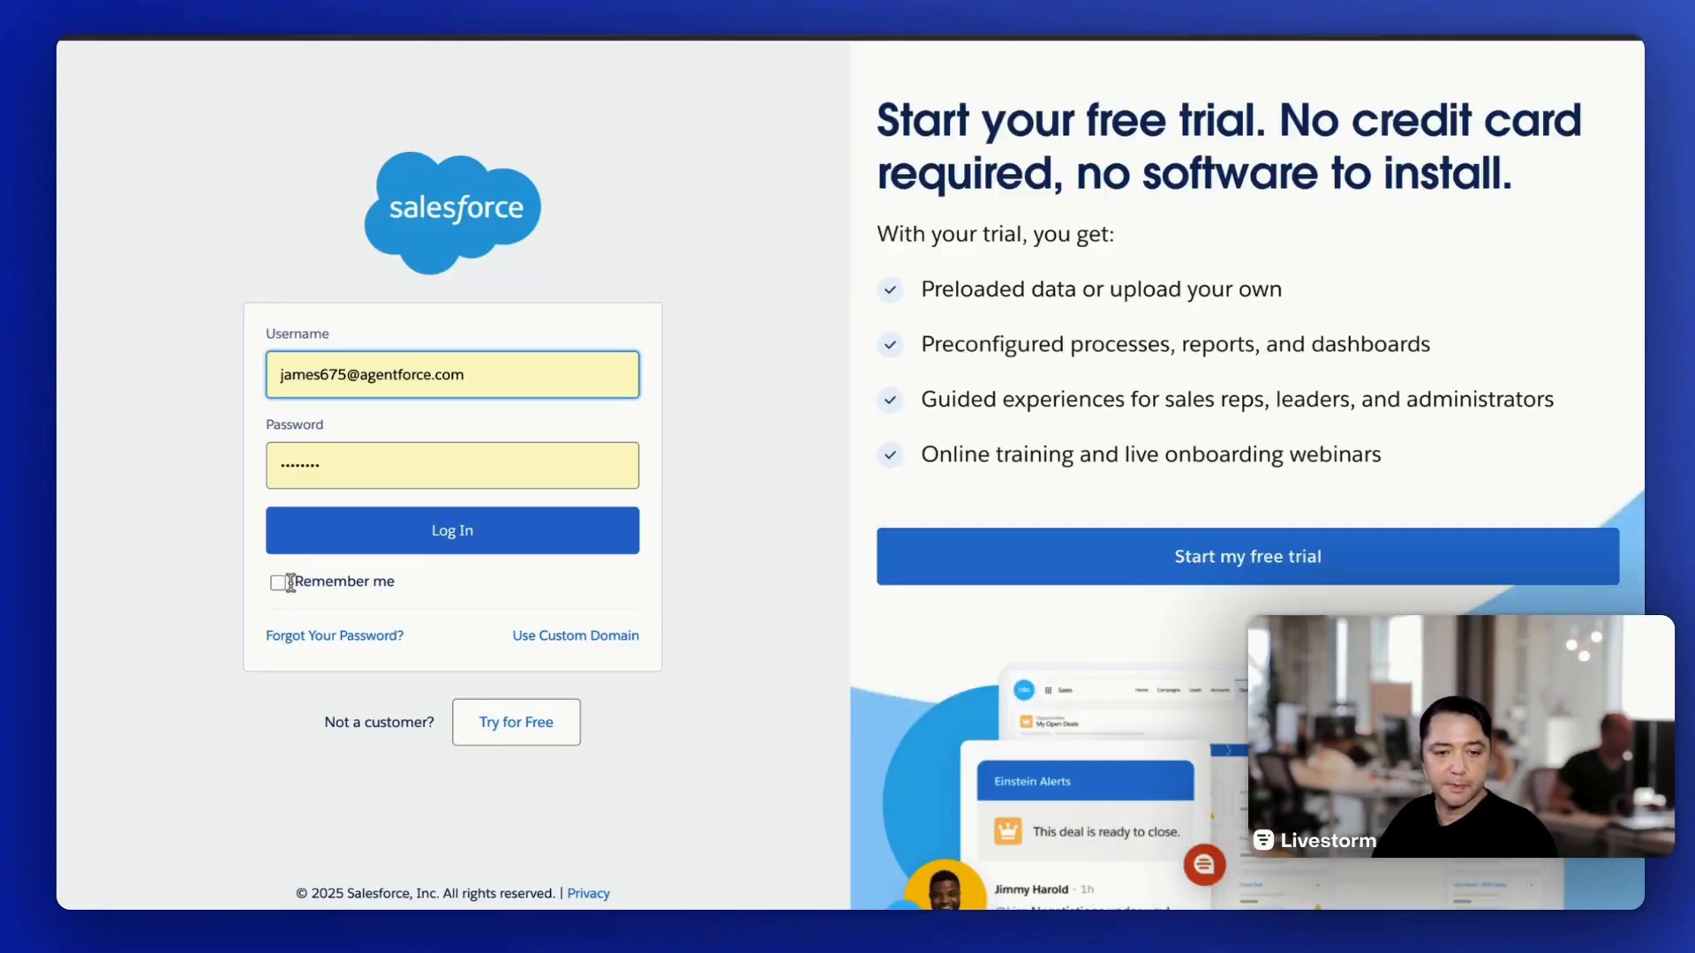
- Log in to Salesforce with the account's username and password and allow Livestorm access
click(290, 582)
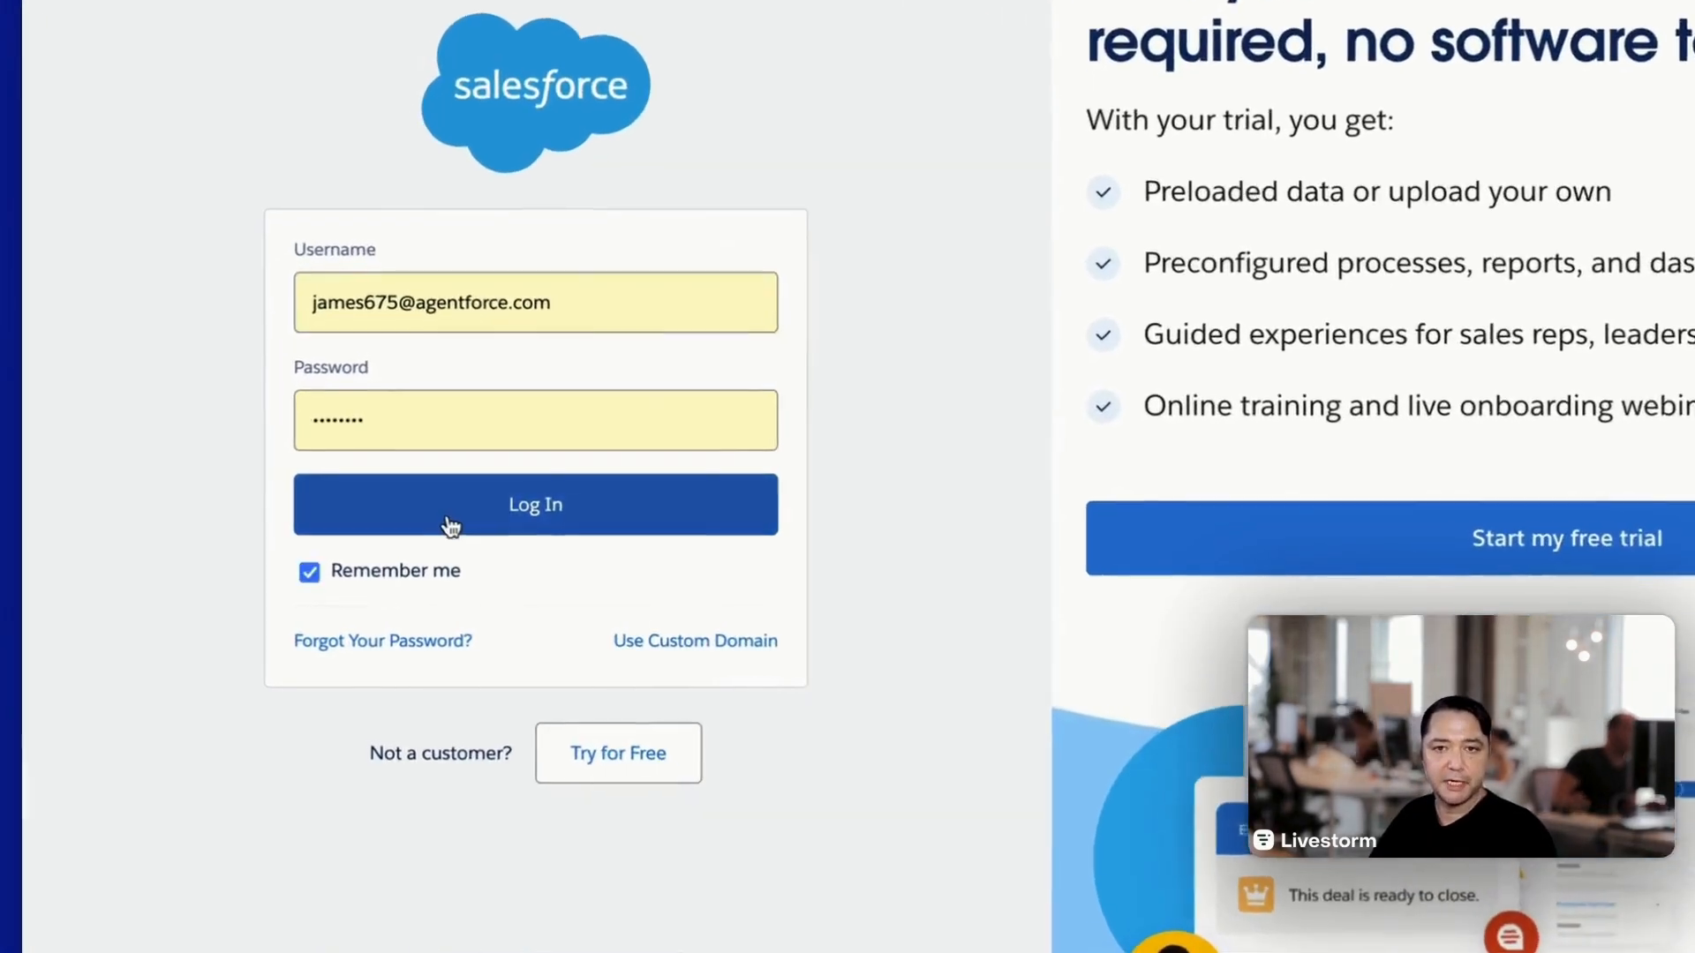
click(385, 540)
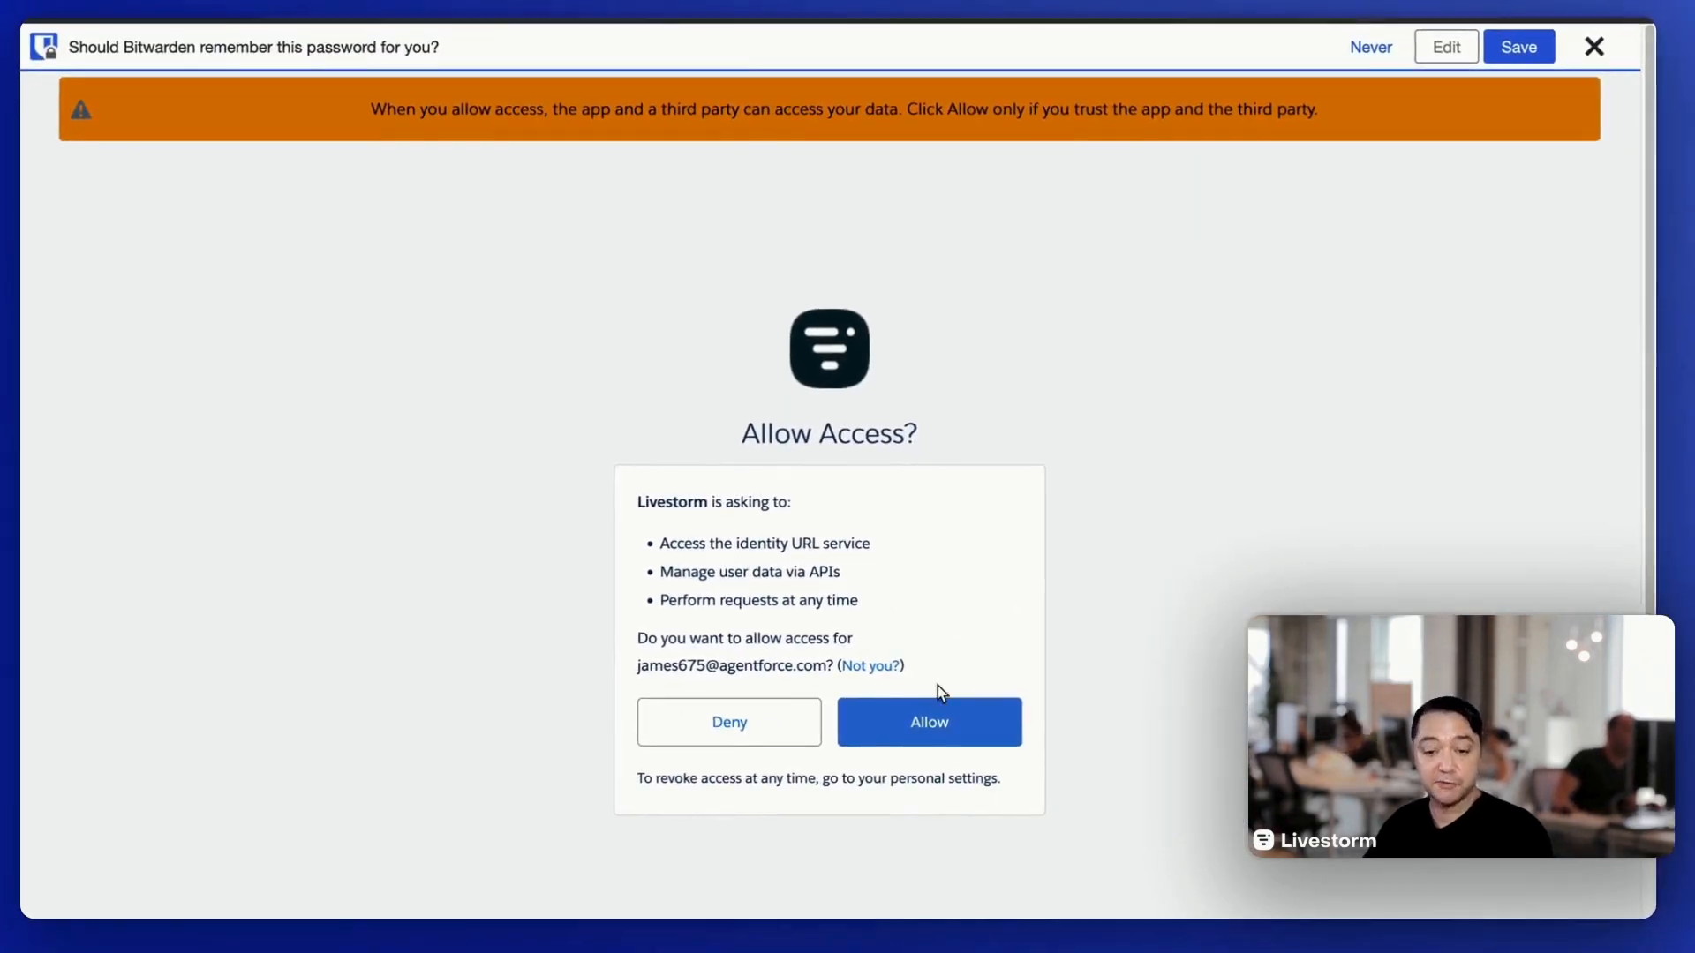
click(940, 717)
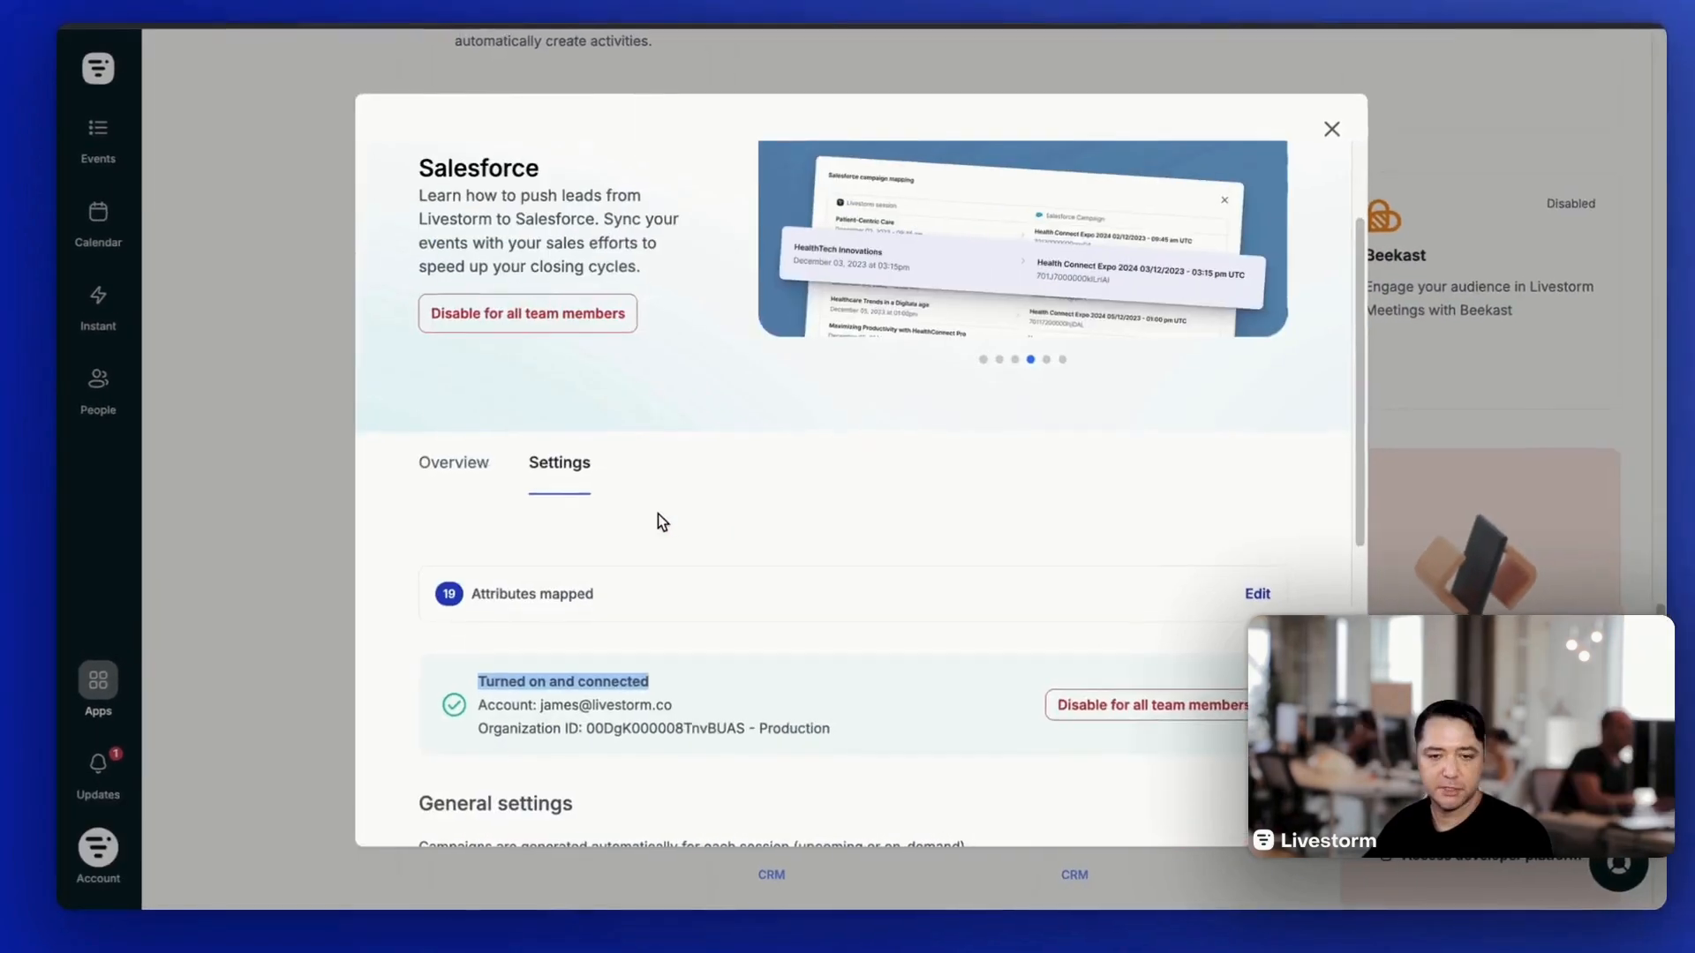
- Open the Salesforce integration's settings and review its connection, general settings and configuration rules
scroll(658, 521, down, 2)
click(460, 606)
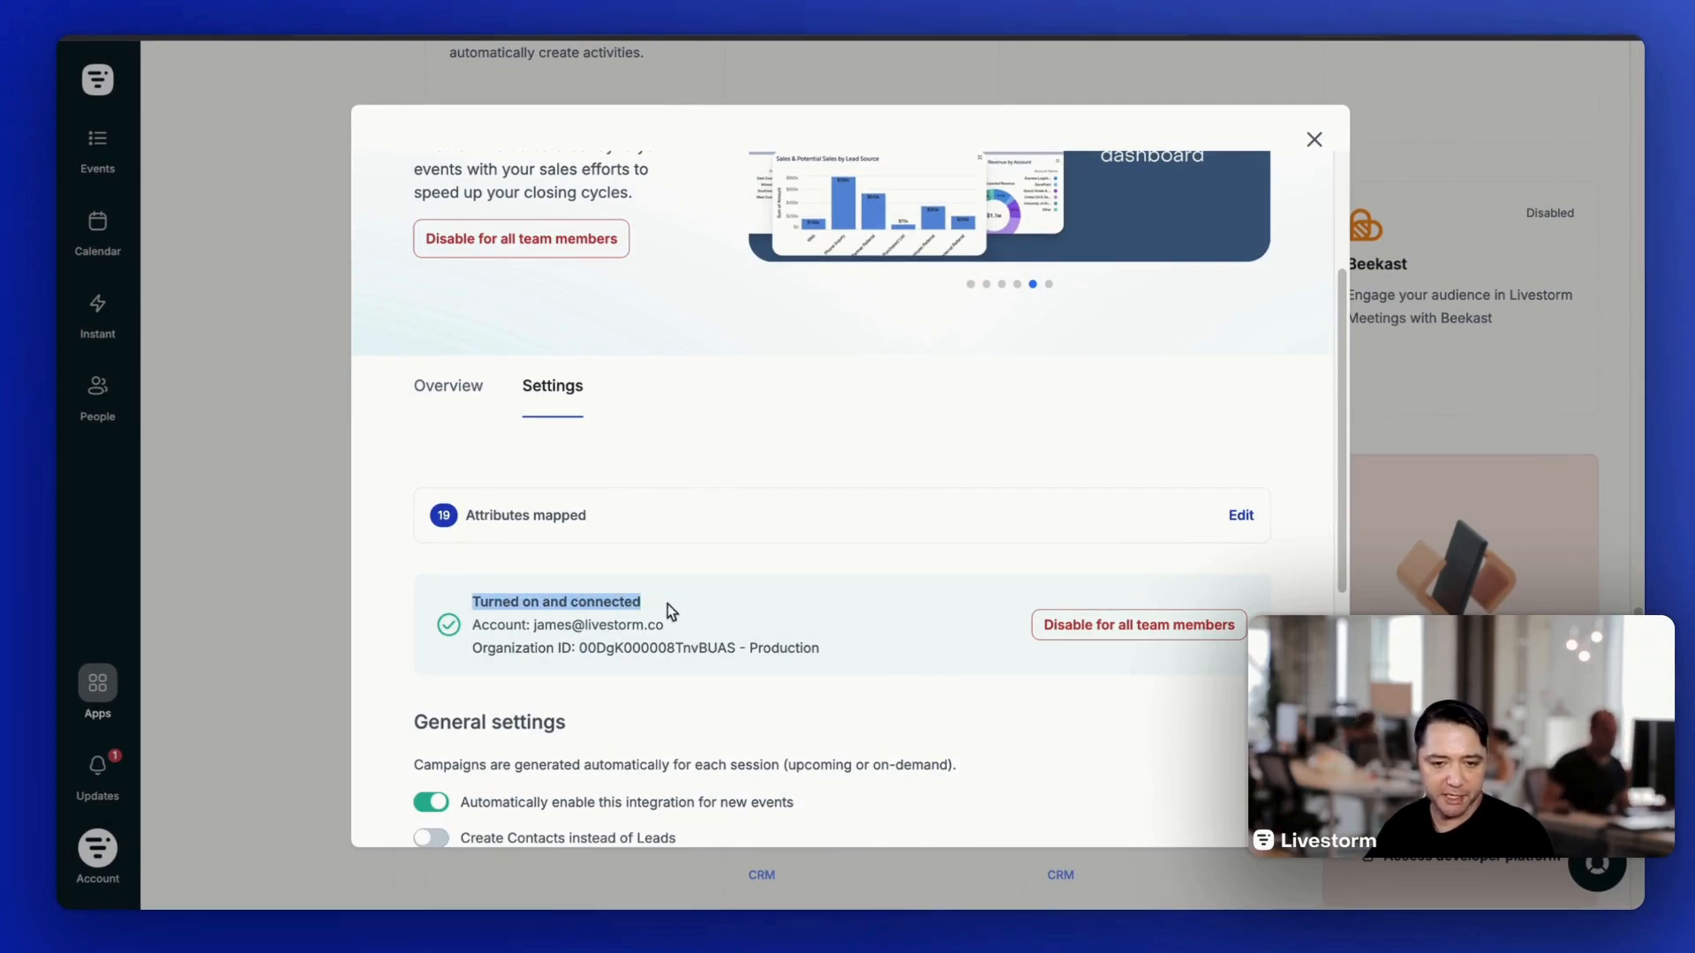
scroll(680, 628, down, 3)
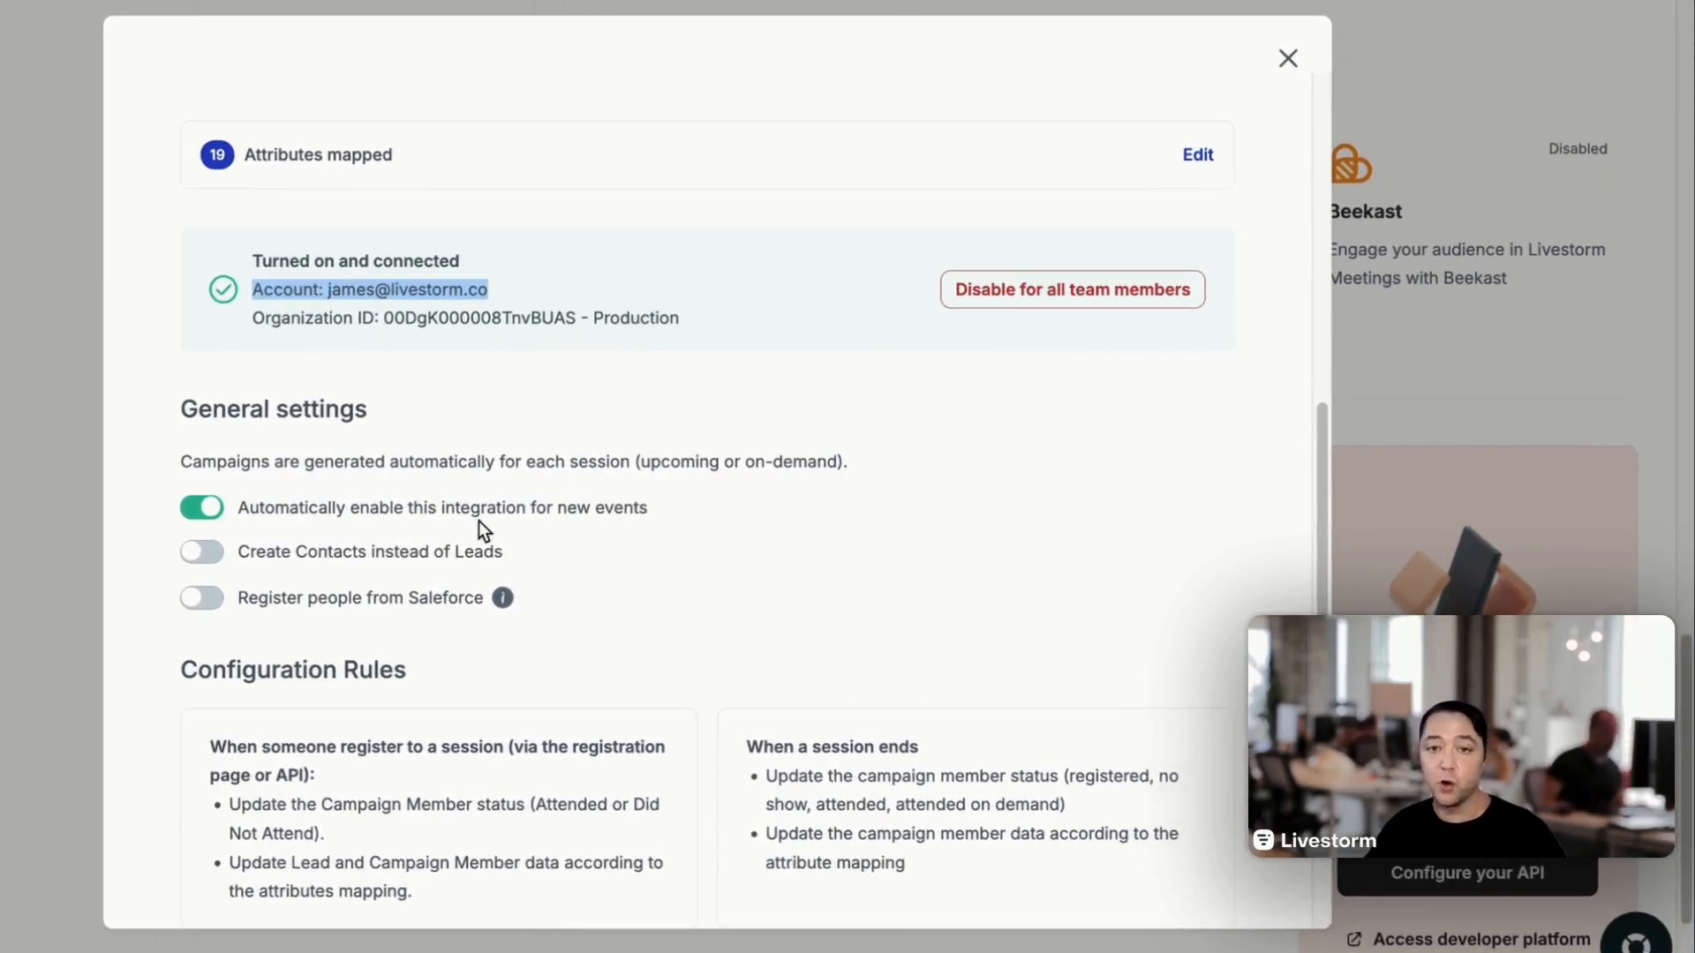
scroll(575, 492, down, 1)
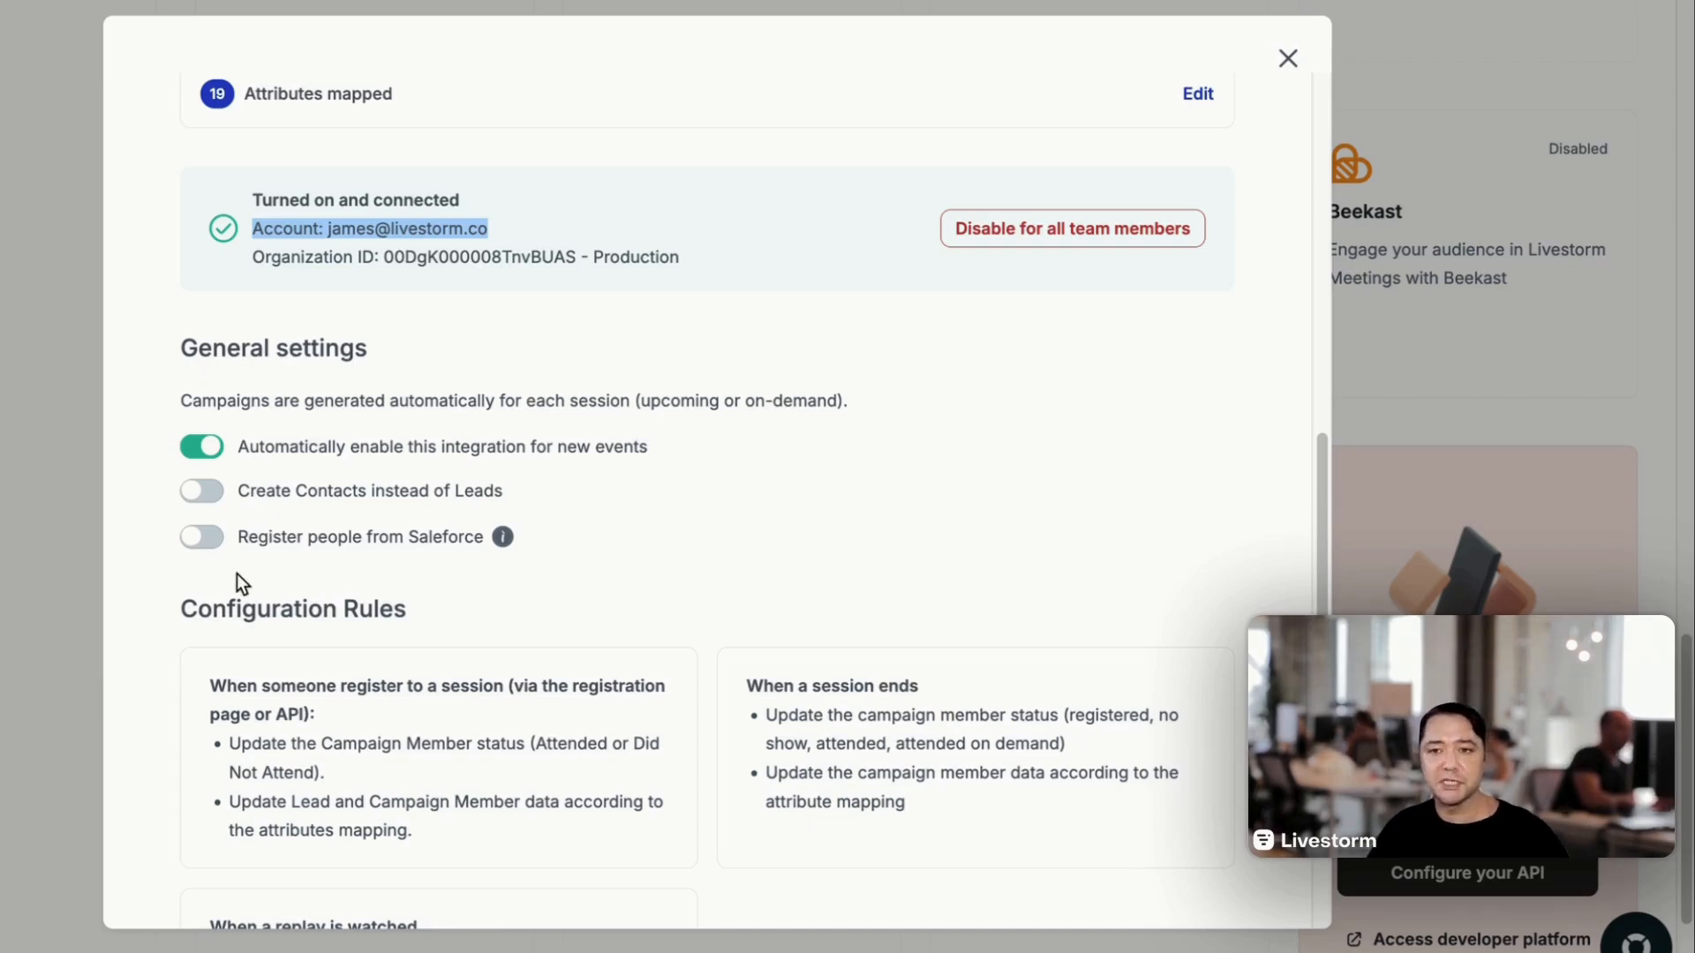
mouse_move(515, 534)
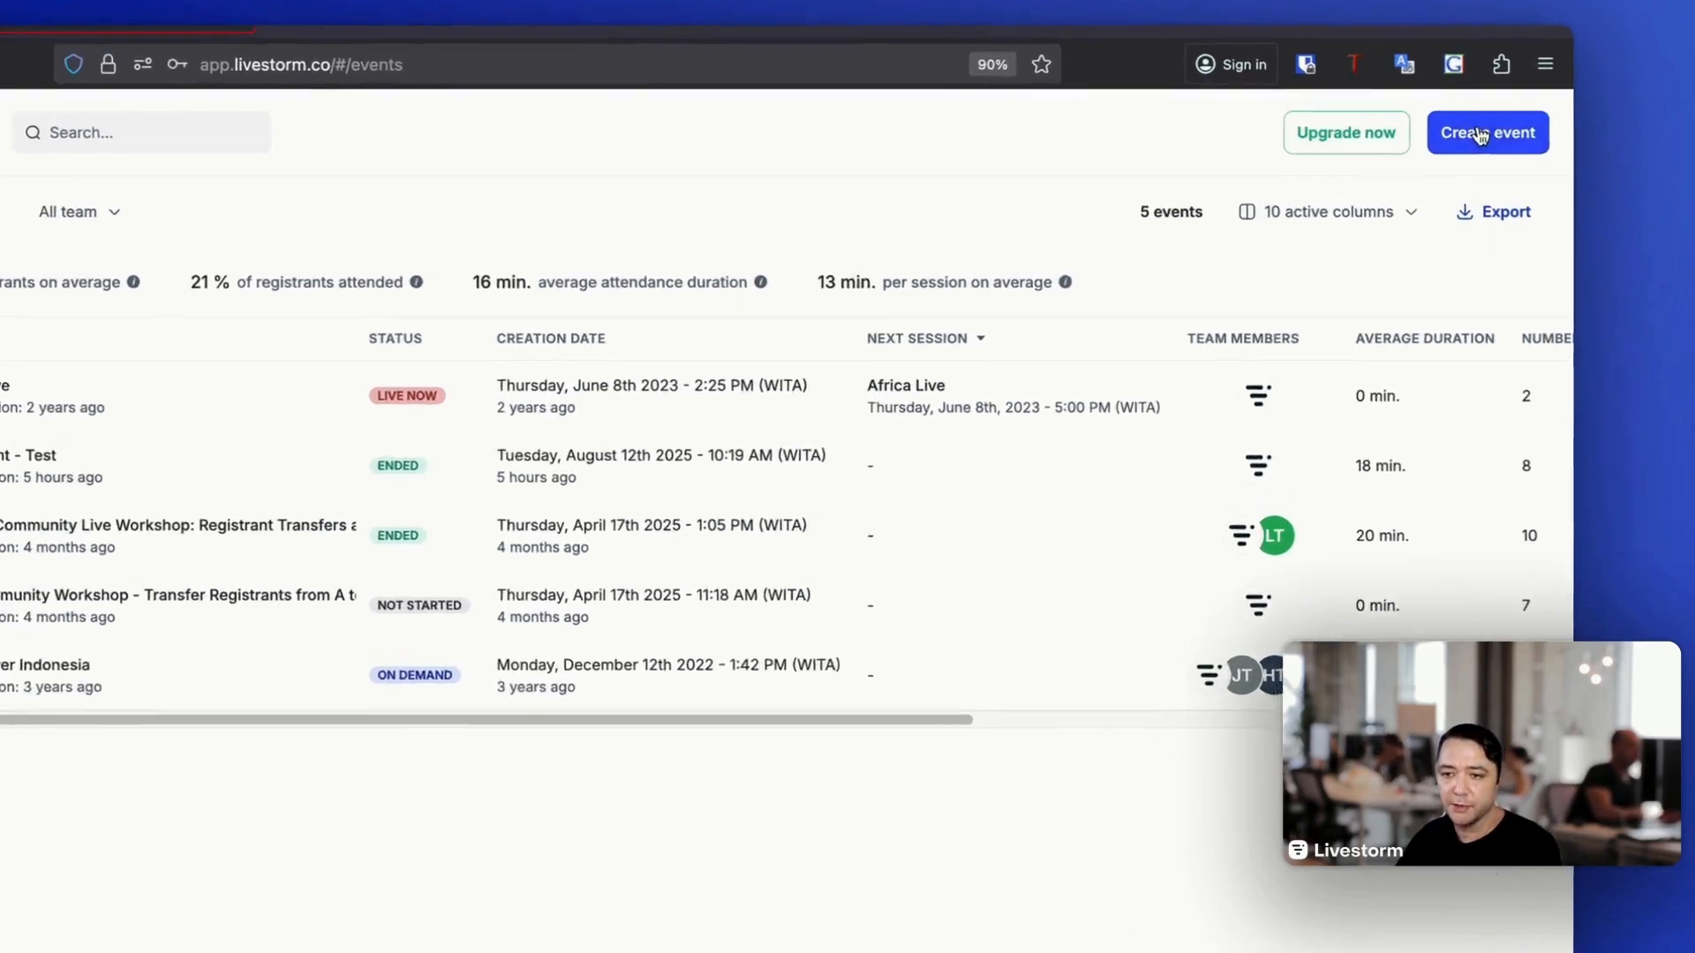
- Create the event "Demo 1" and open the list of apps in its settings
click(1480, 135)
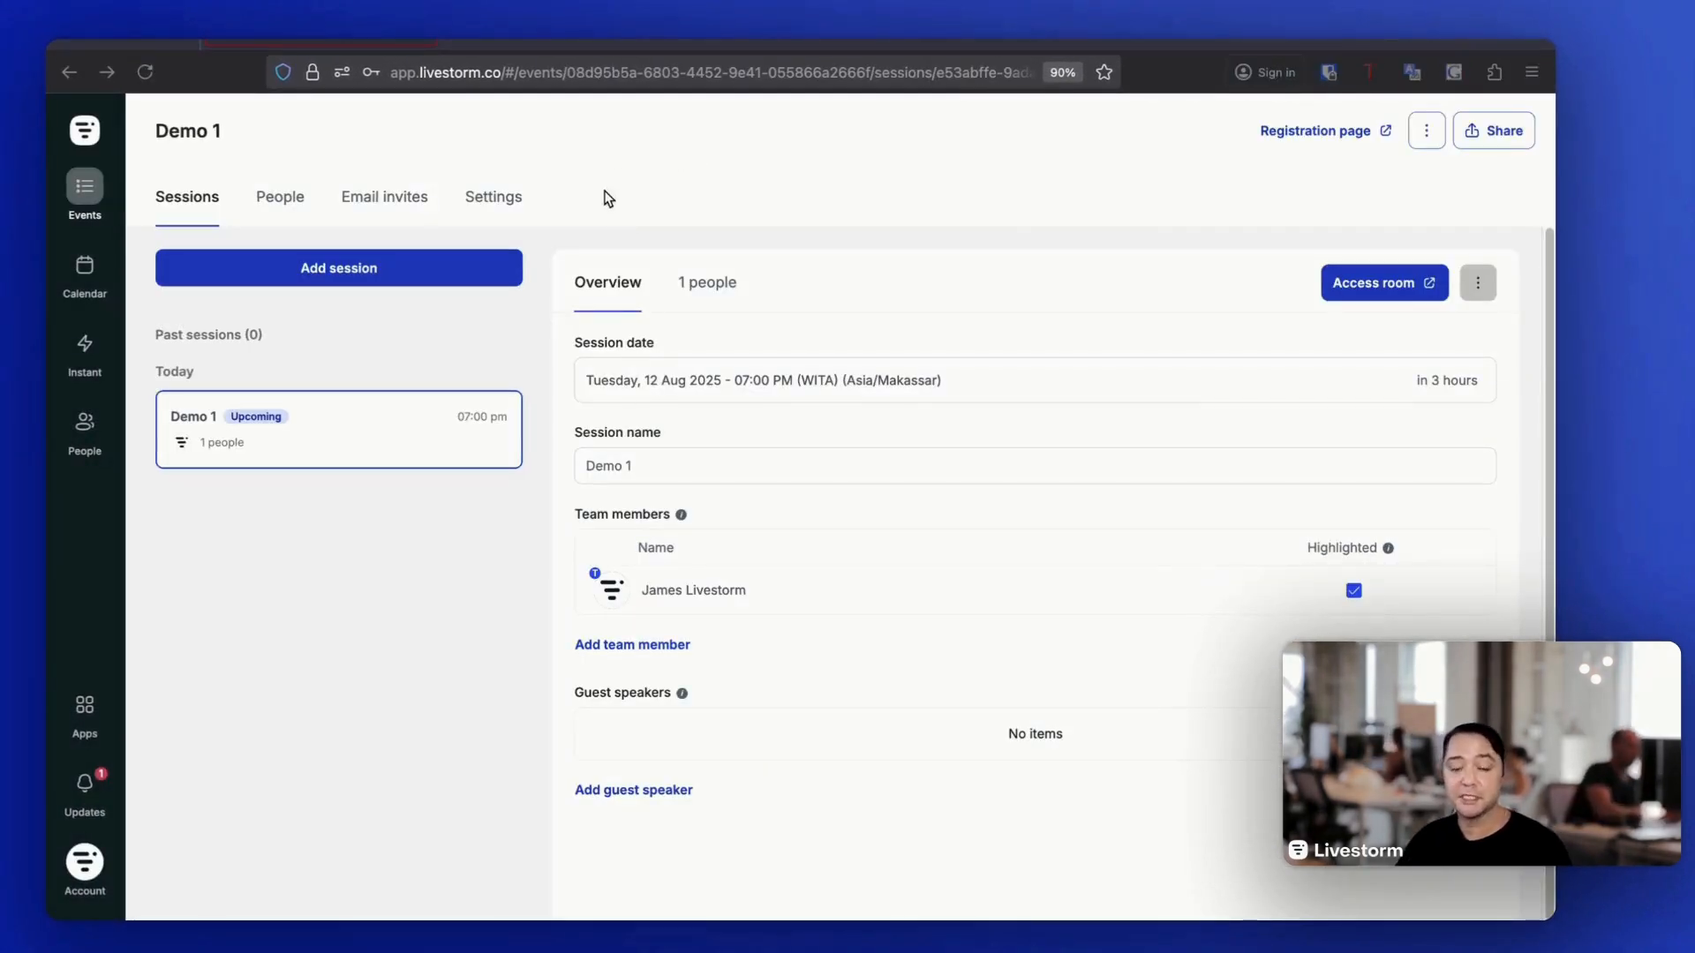
click(475, 197)
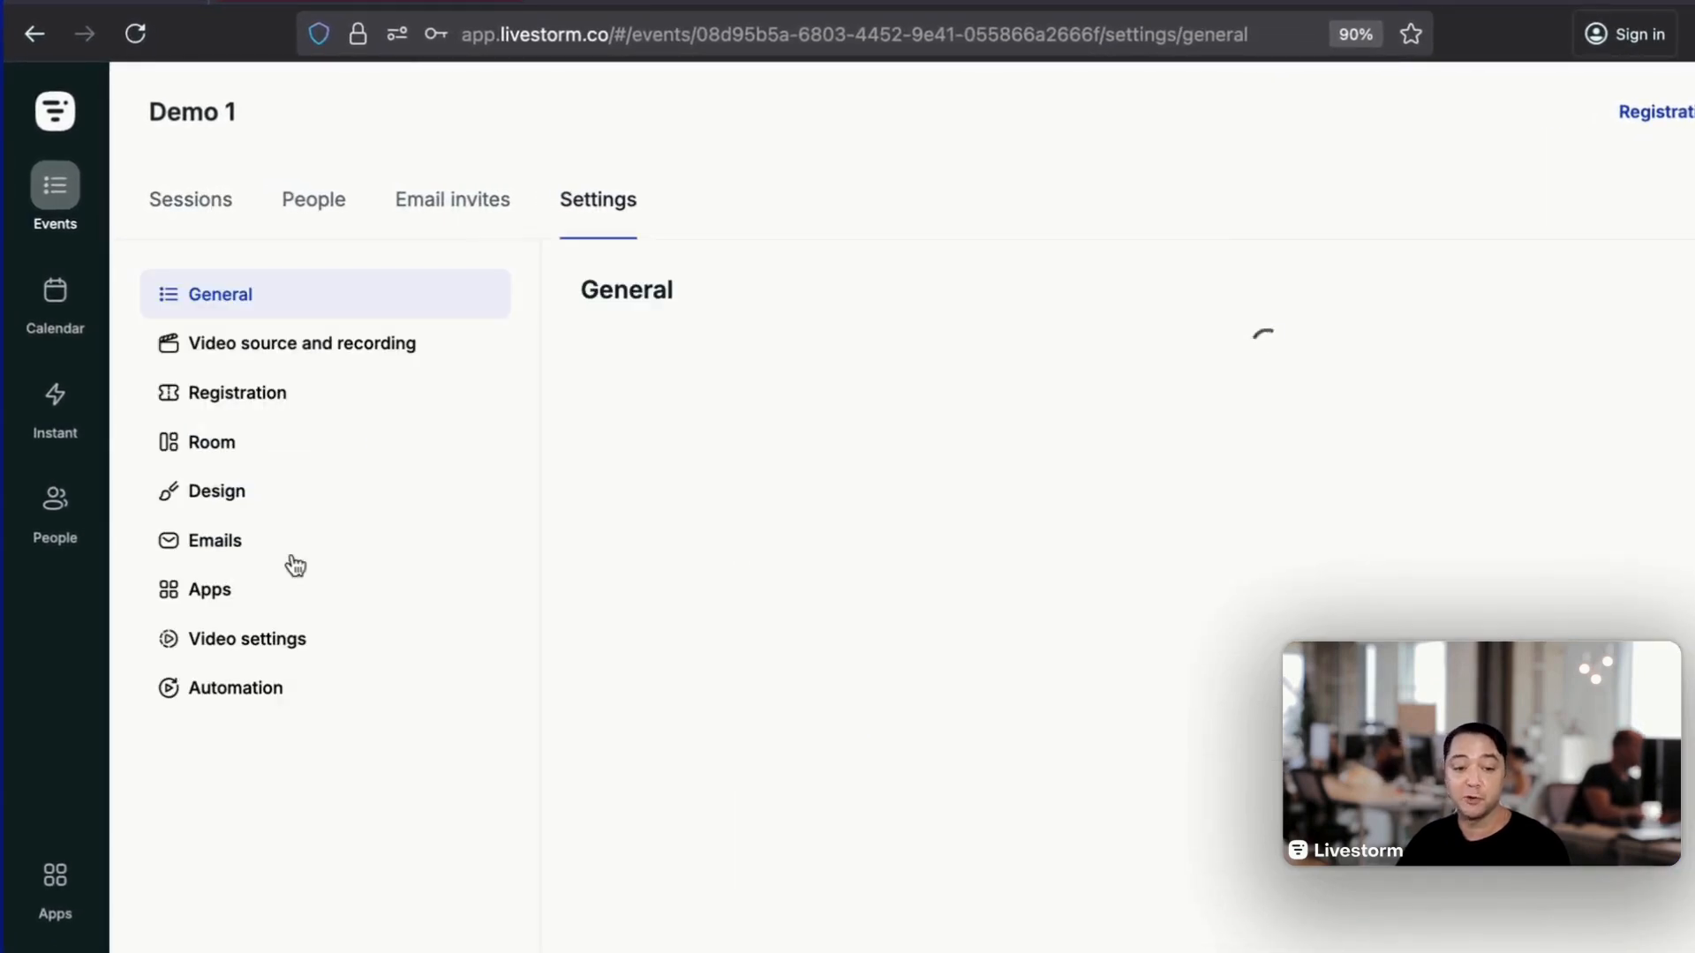
click(218, 598)
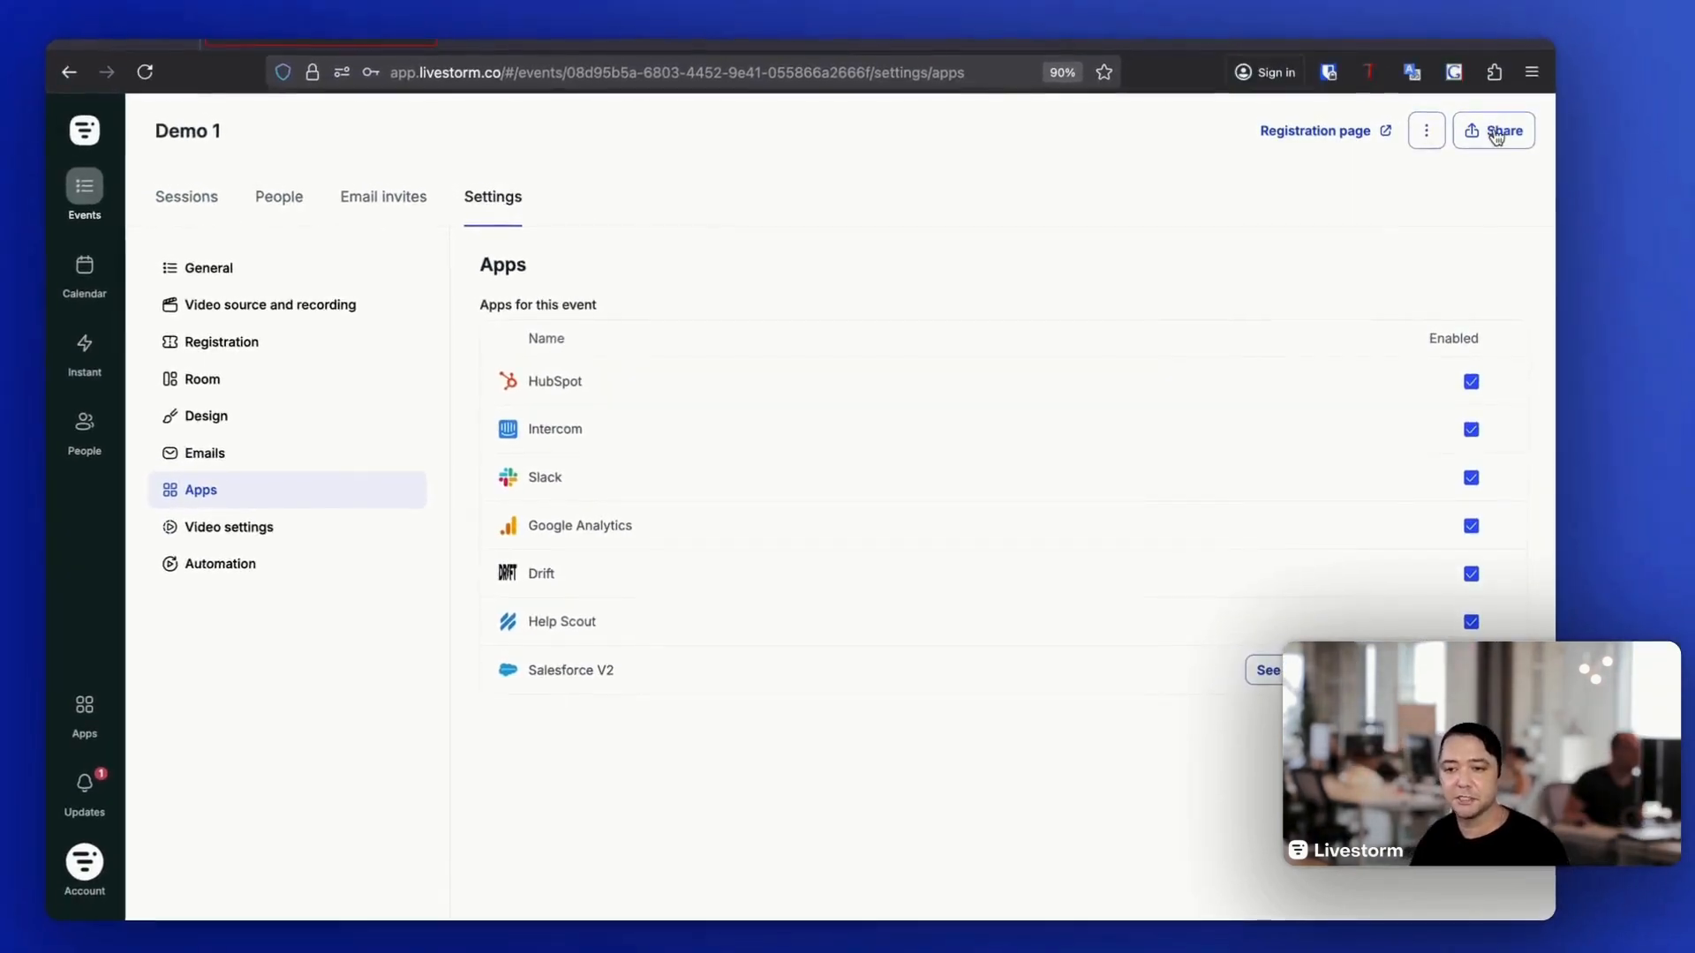
- Manually register two test attendees by e-mail for the Demo 1 session from the event's sharing options
click(1496, 133)
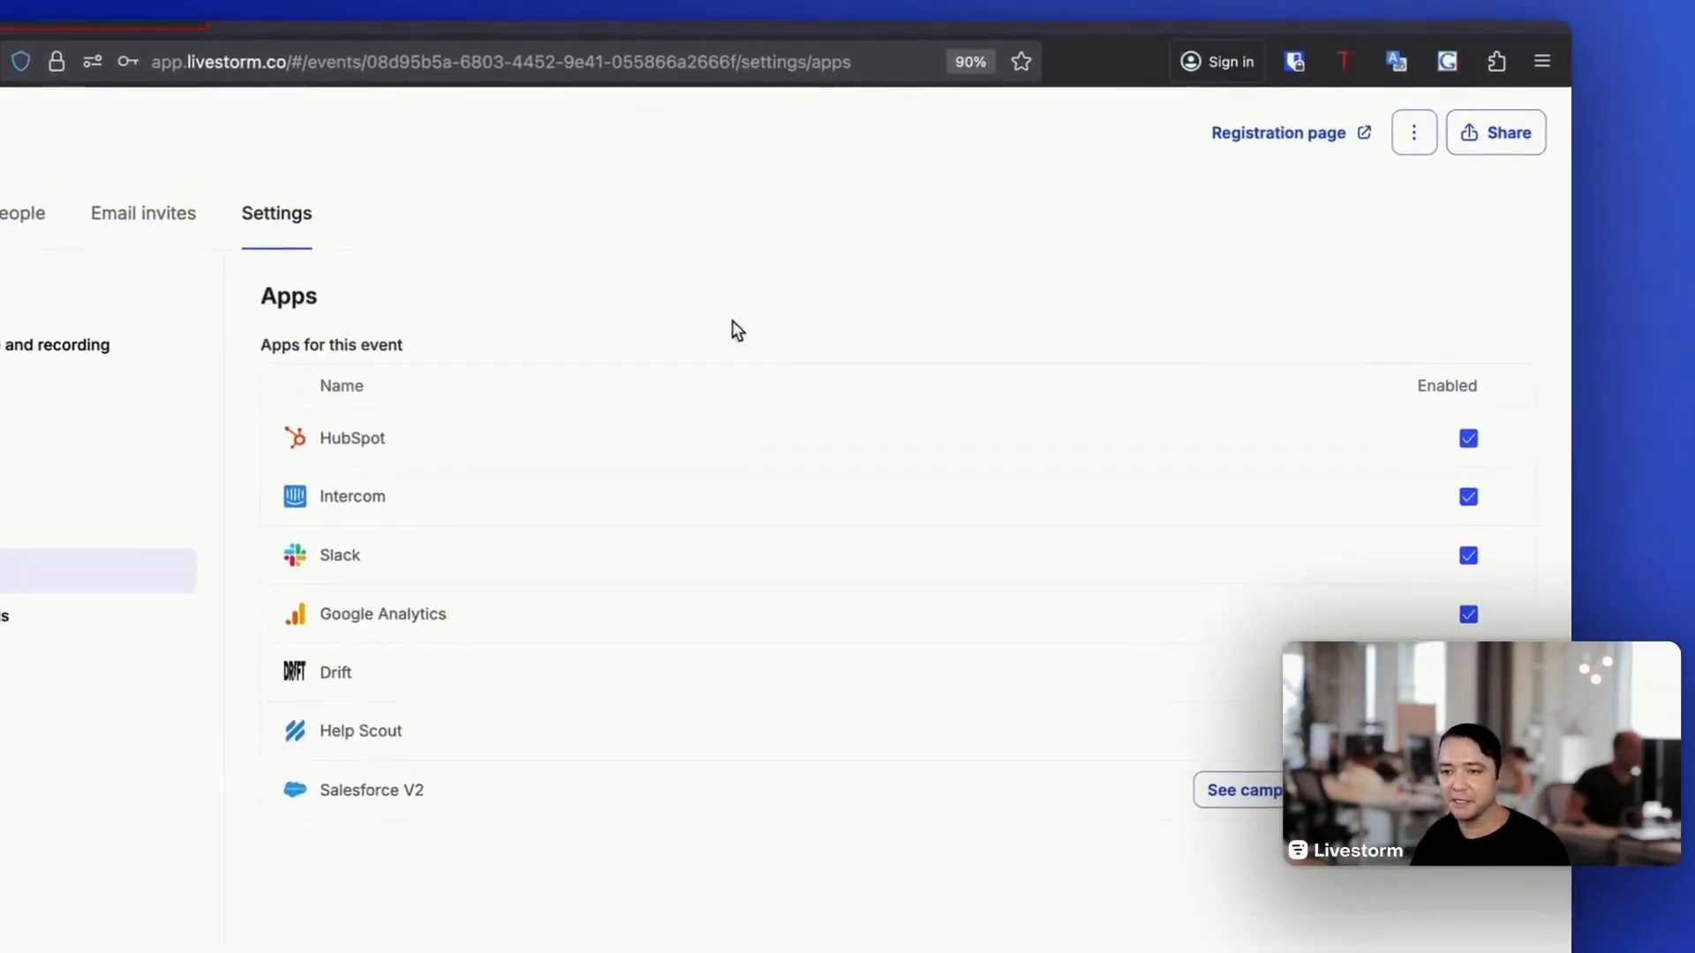
click(601, 516)
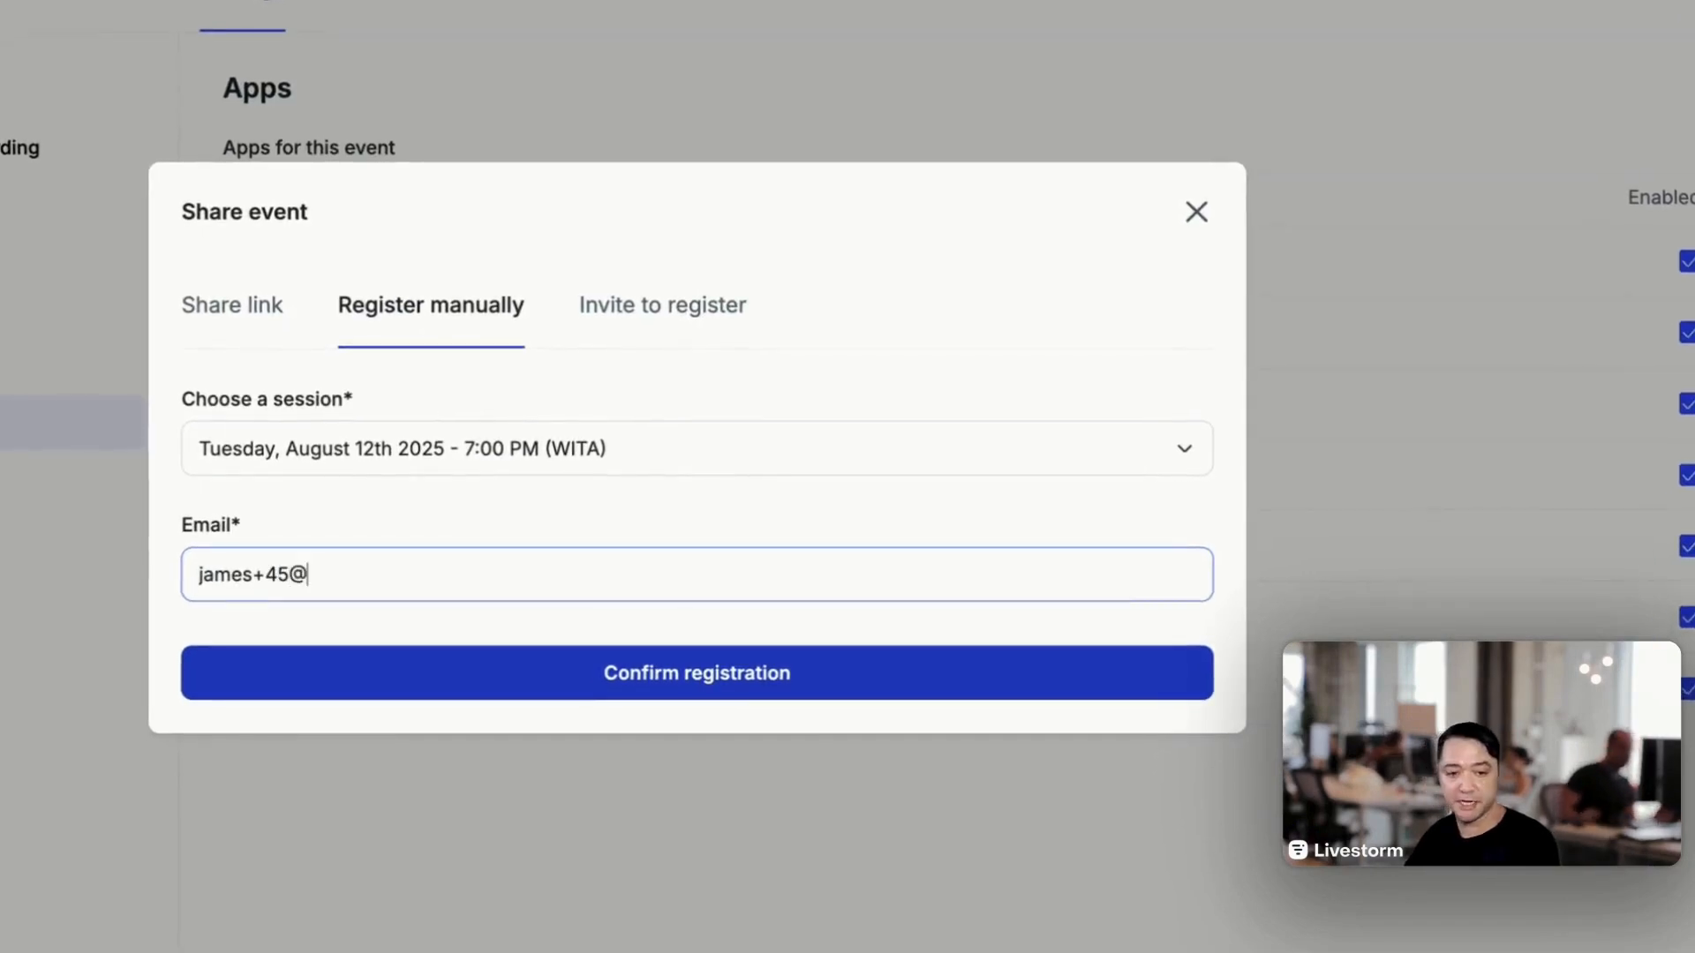
key(Return)
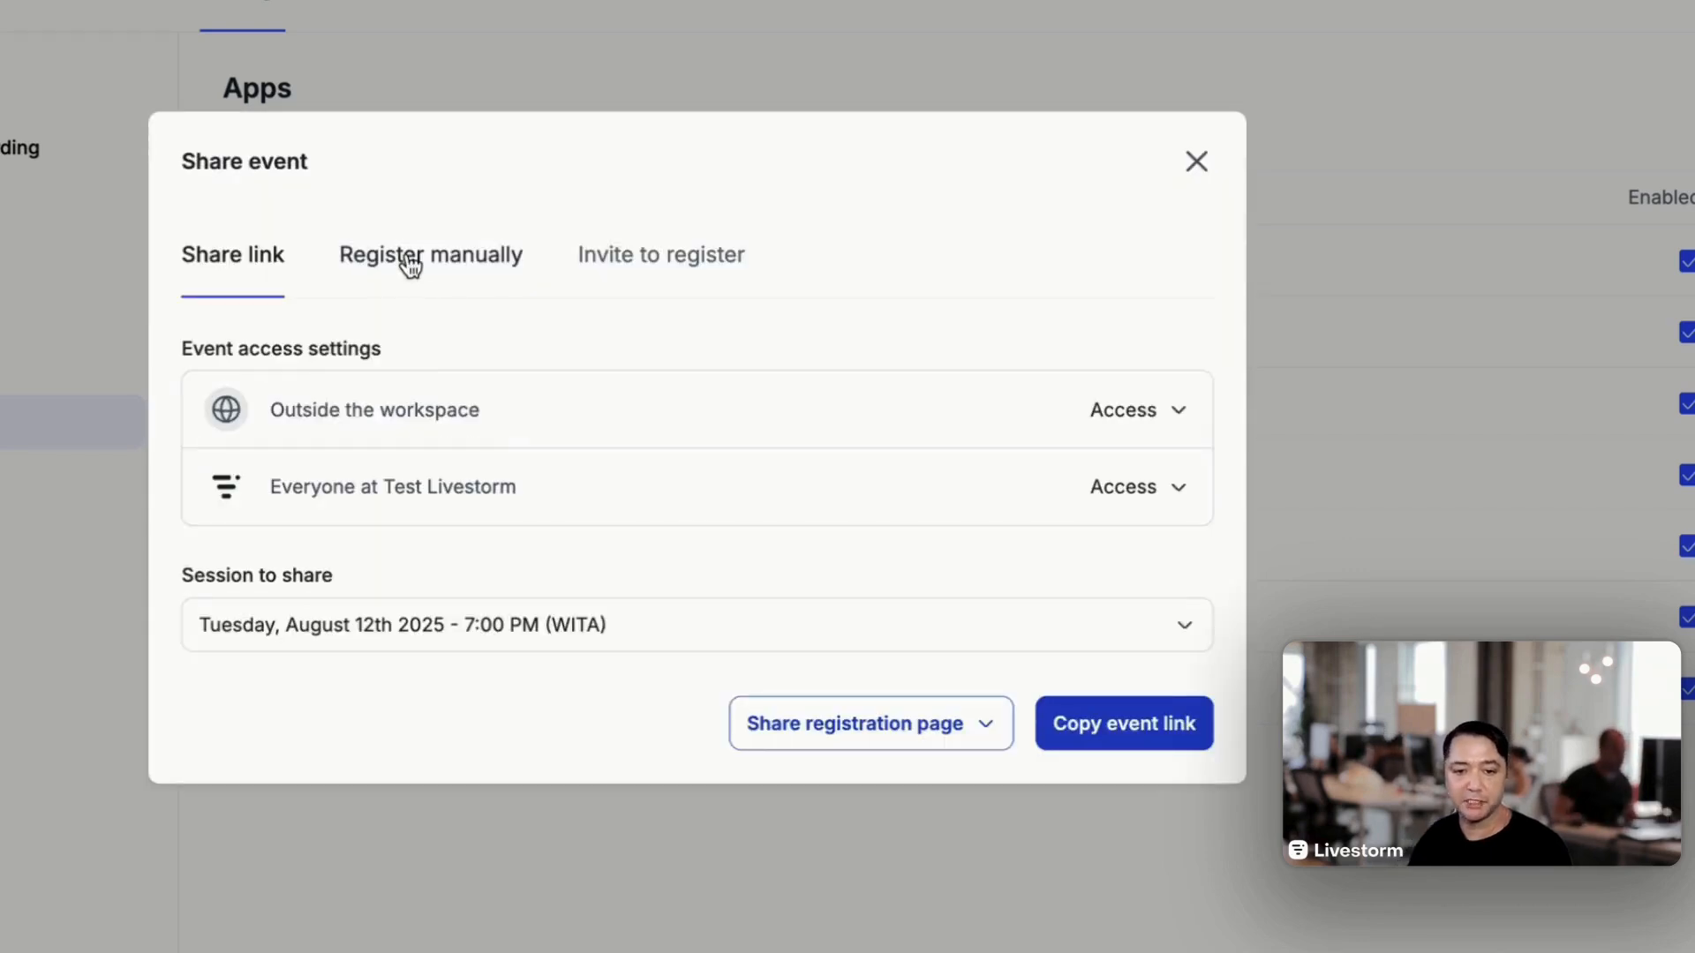
click(411, 265)
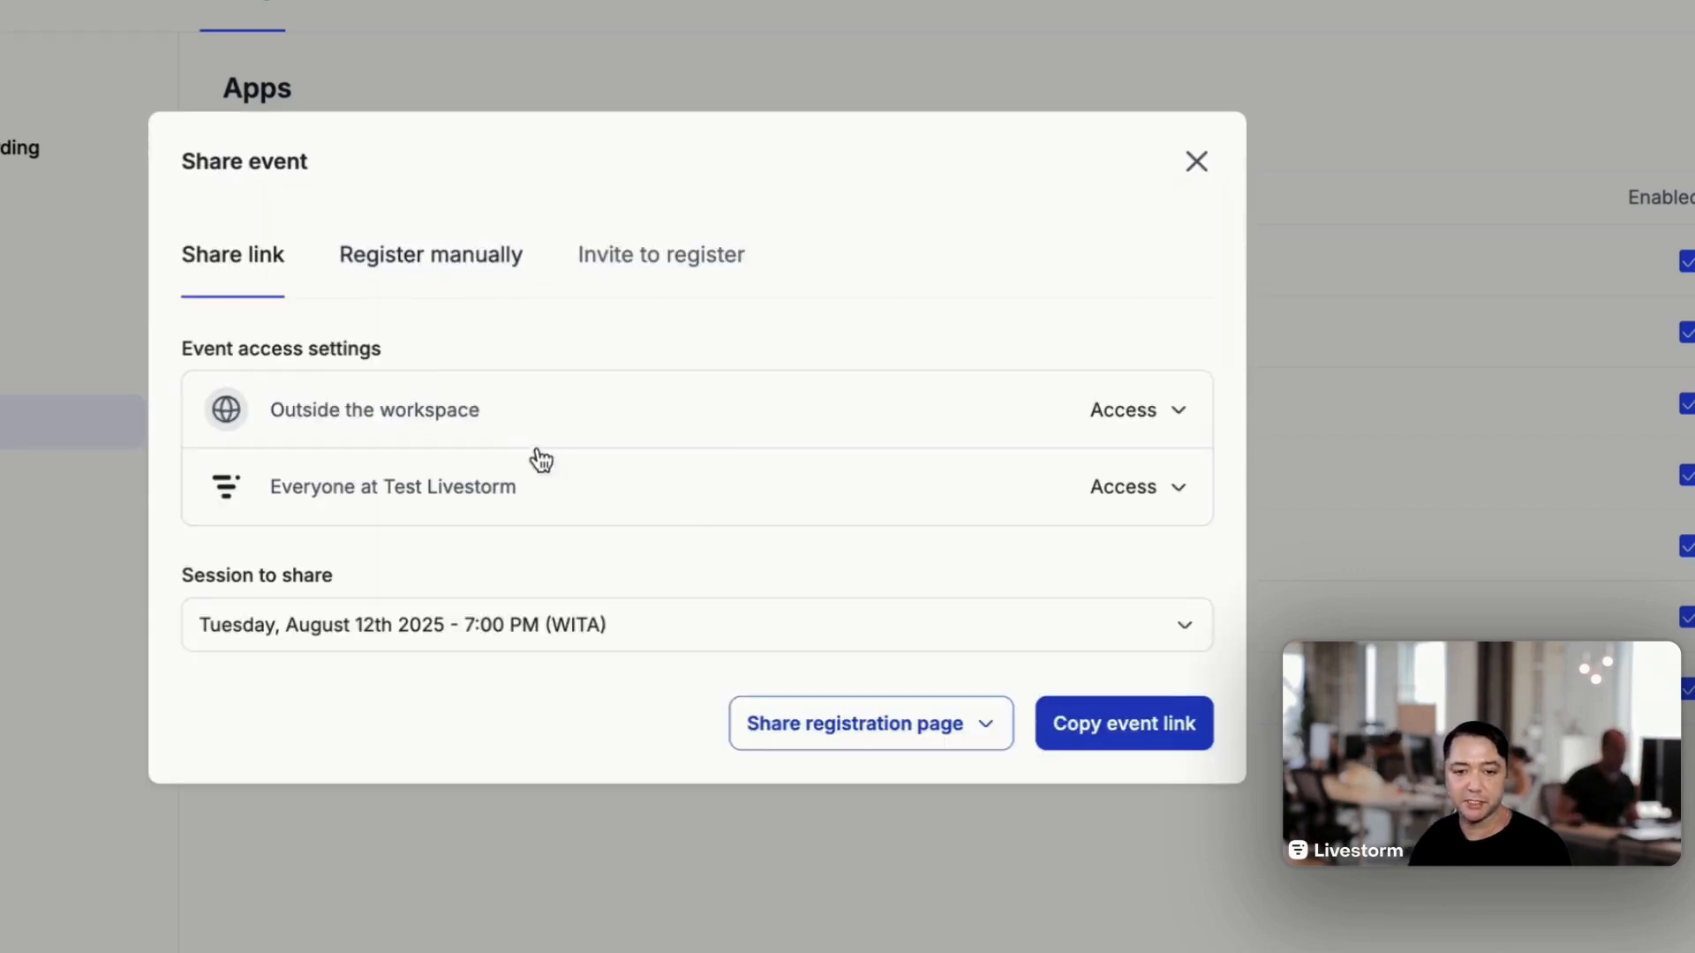
click(468, 698)
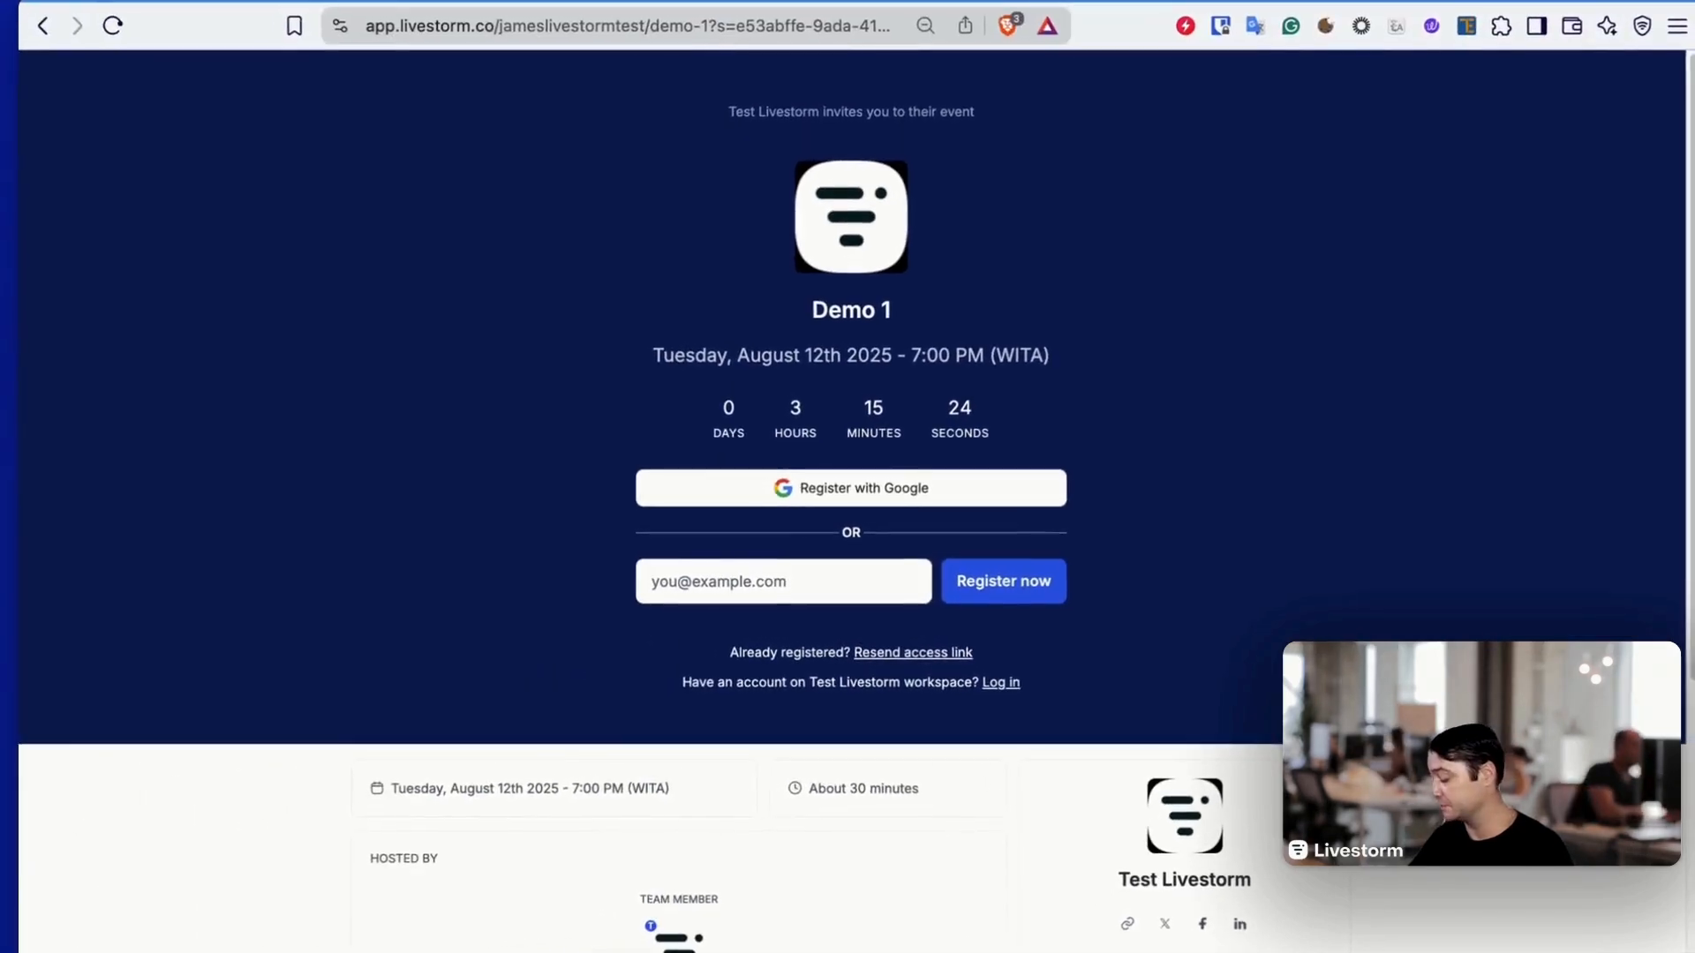
- Register another test attendee through the Demo 1 registration page, entering their e-mail address, first name and last name
click(696, 585)
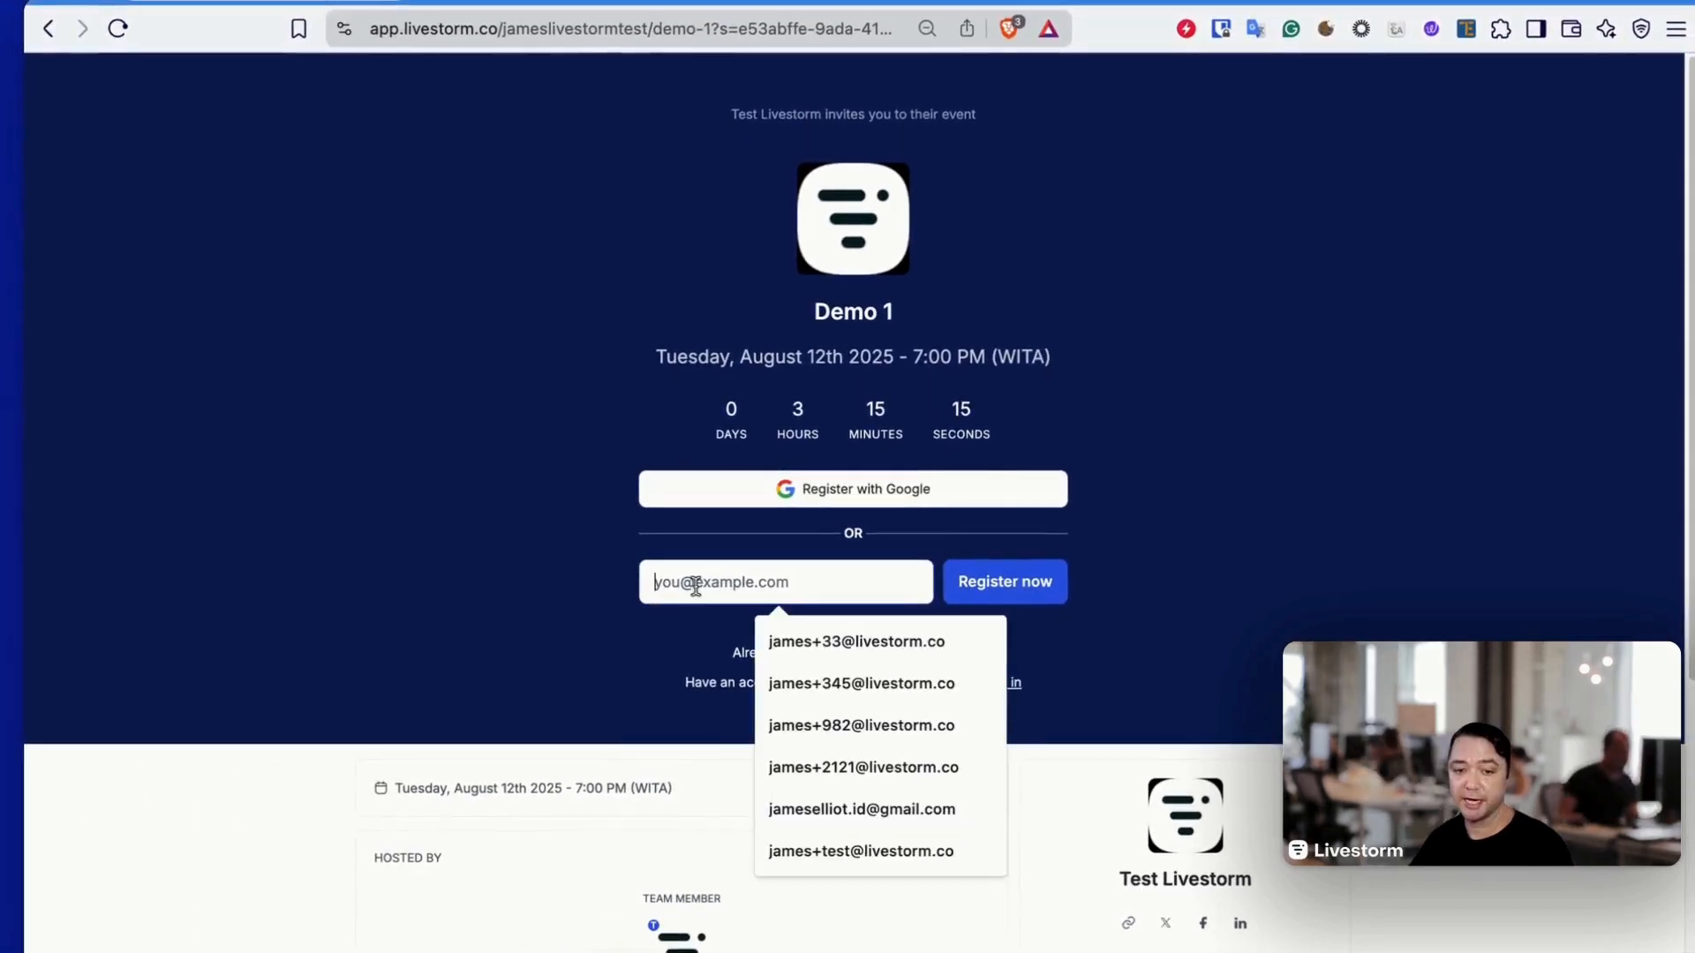
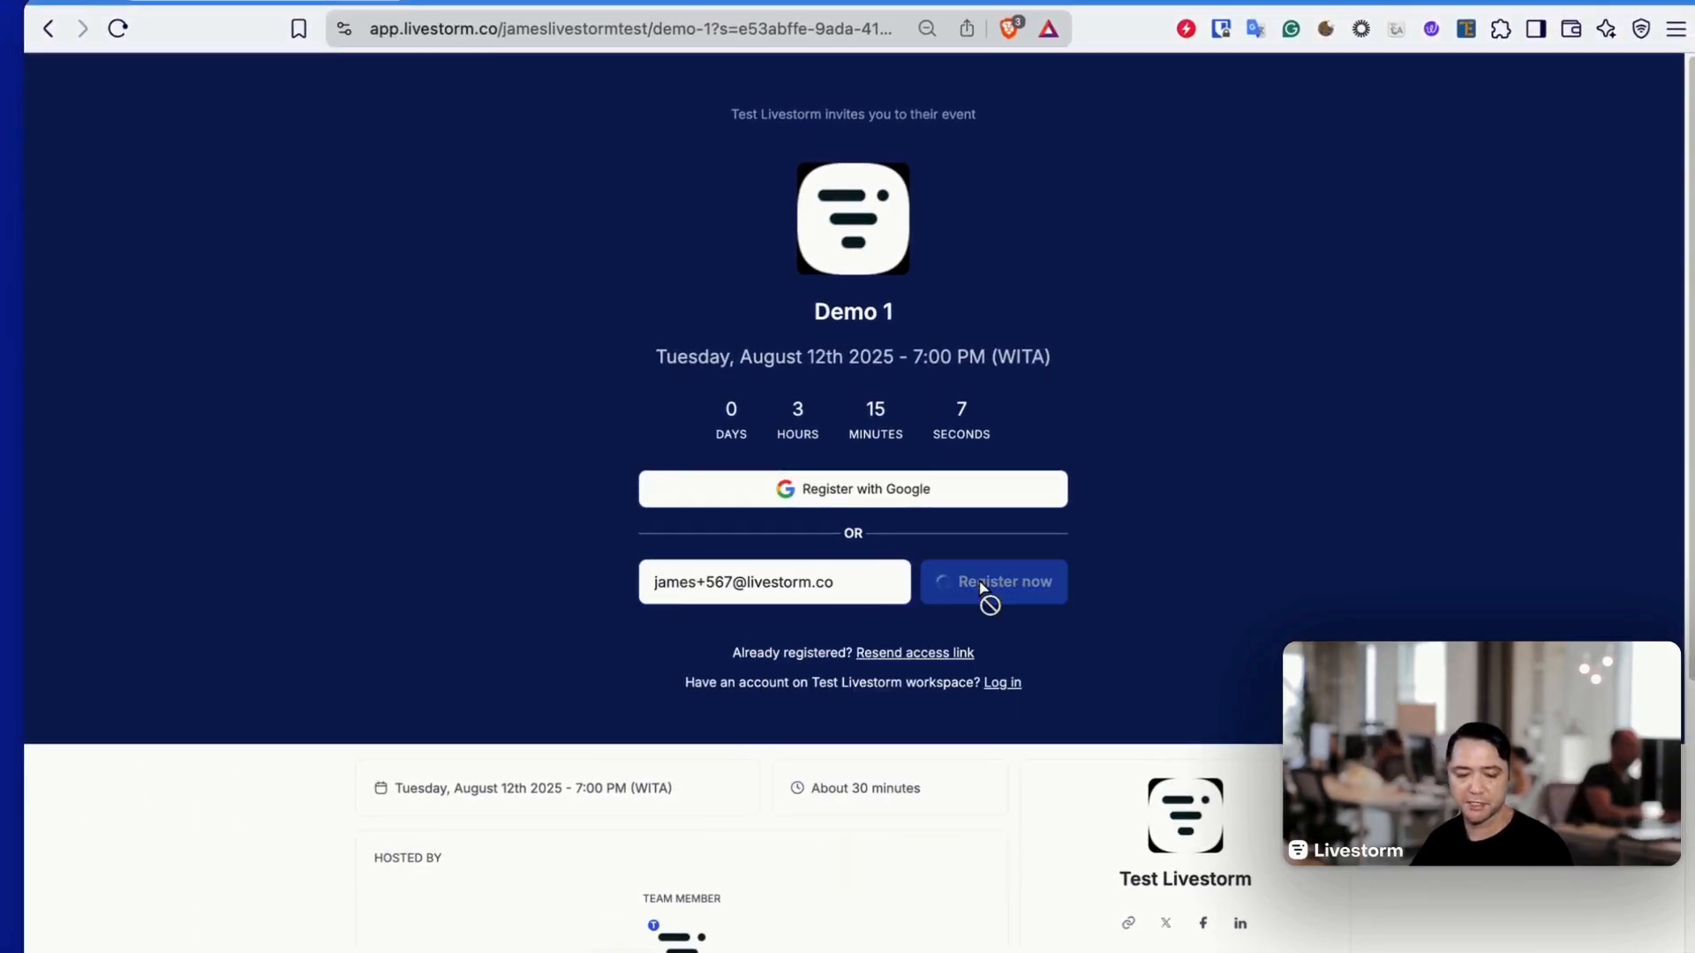
click(984, 597)
text(J)
key(Tab)
text(Test 1)
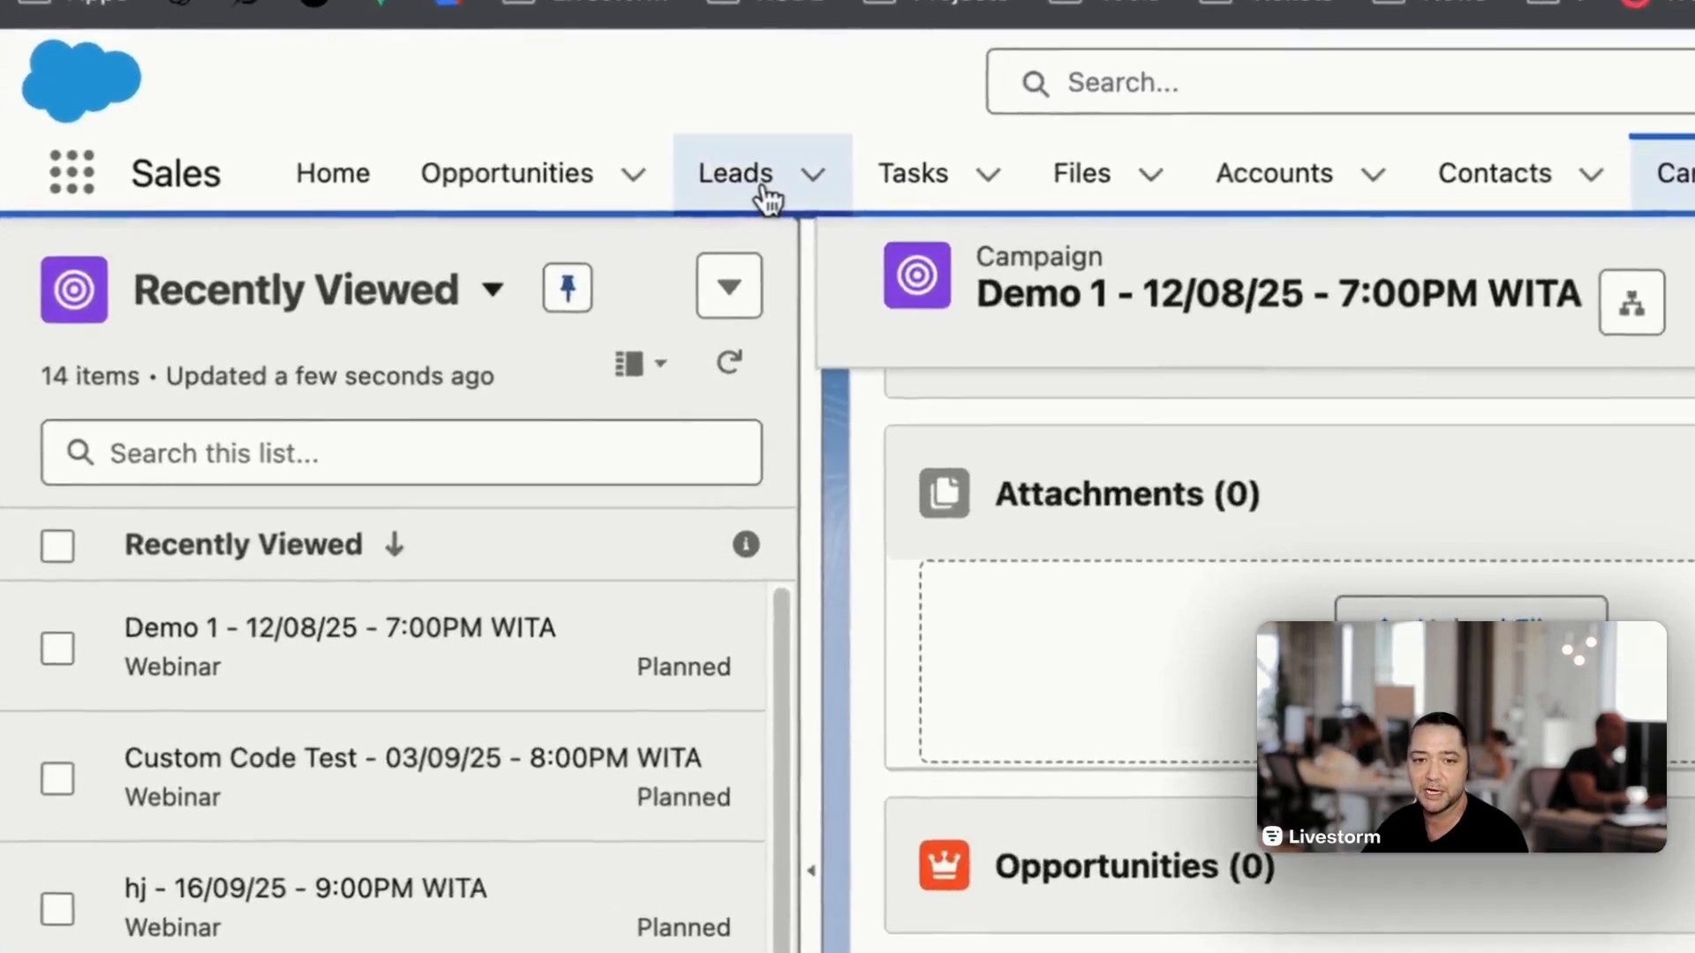
- Switch to Salesforce, open the lead record of the attendee registered through the registration page, and go to the campaigns
click(439, 209)
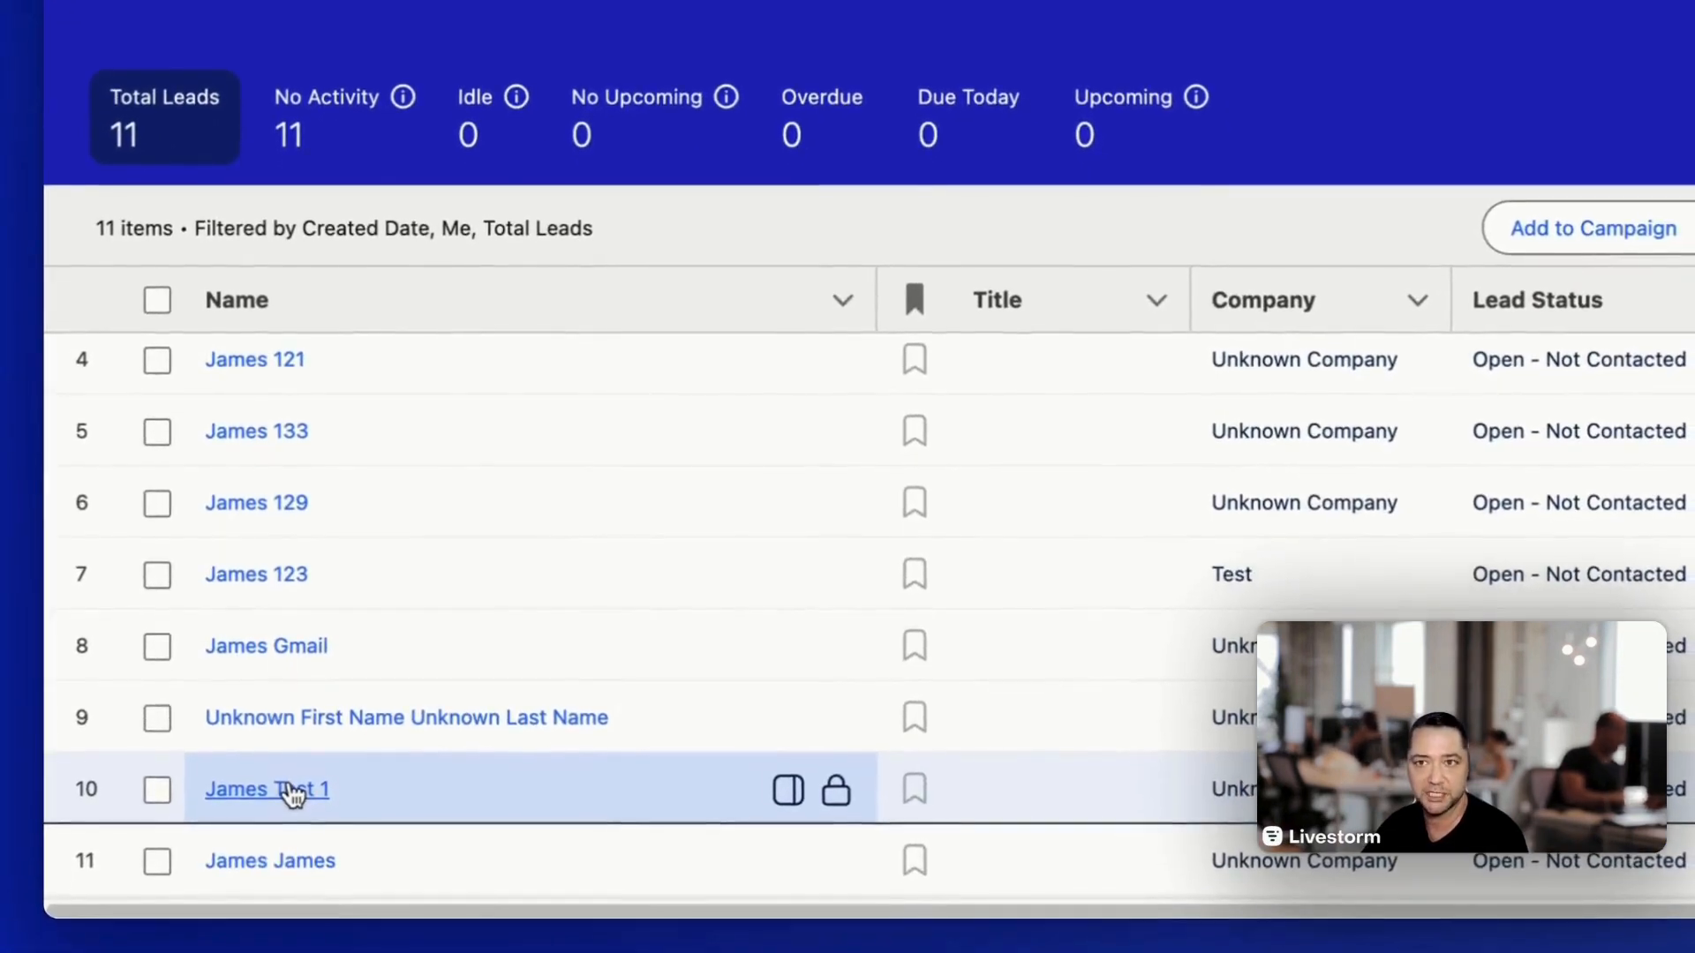
click(300, 793)
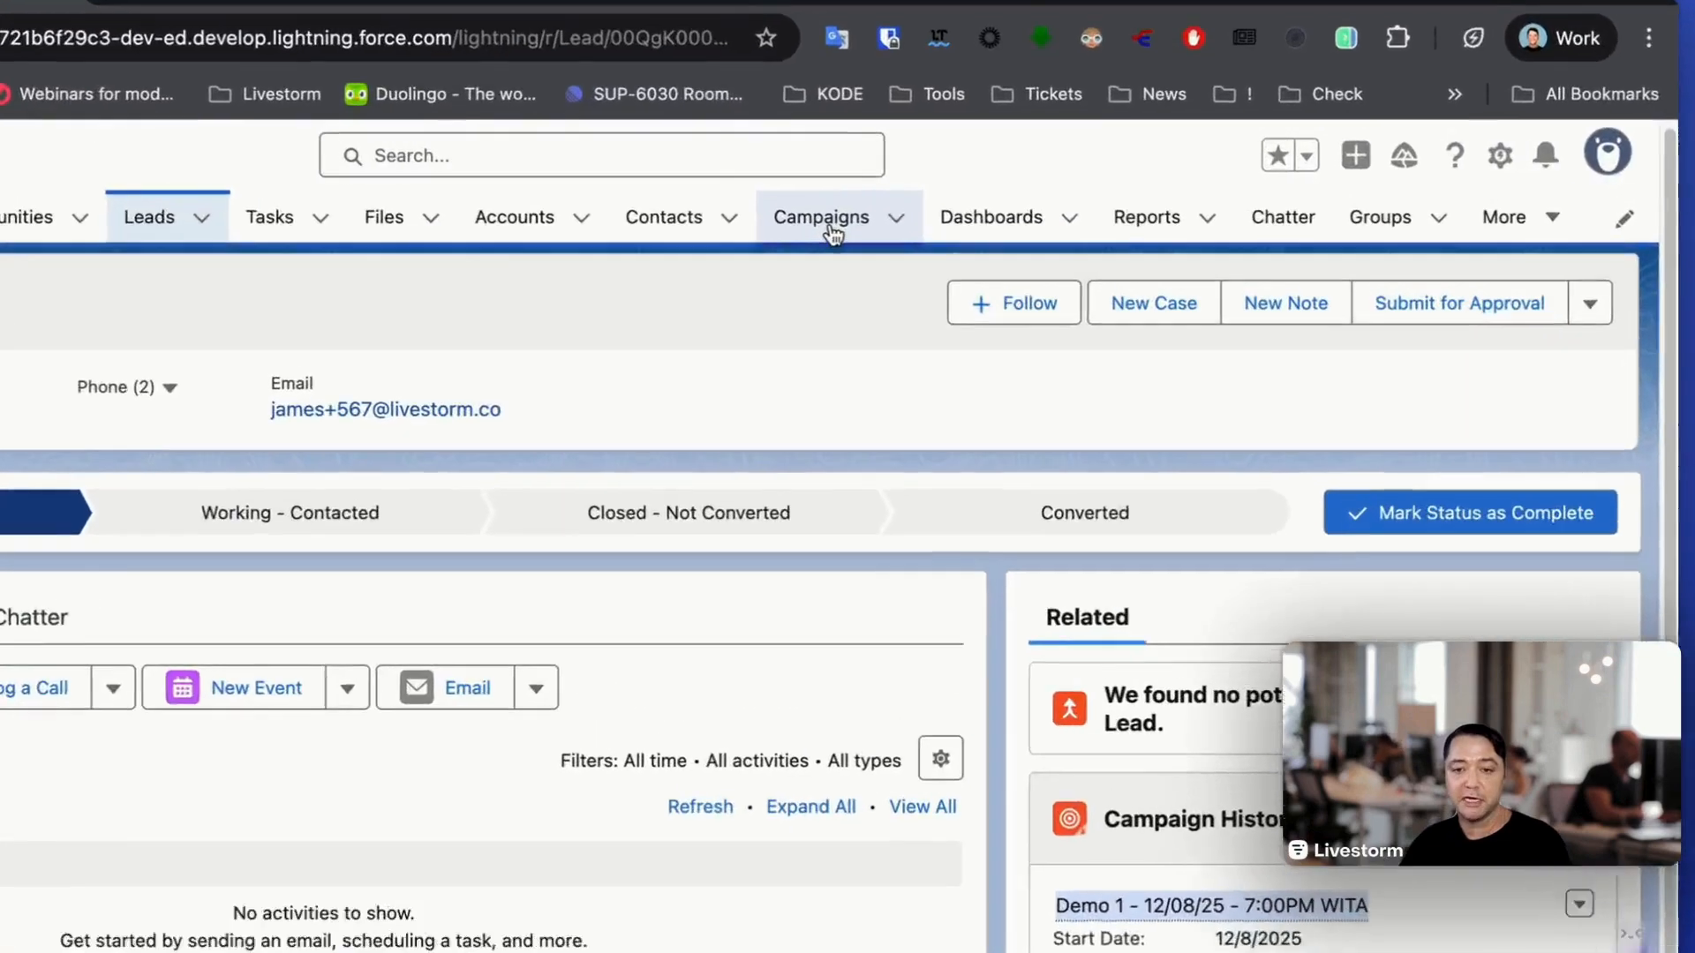
click(1032, 110)
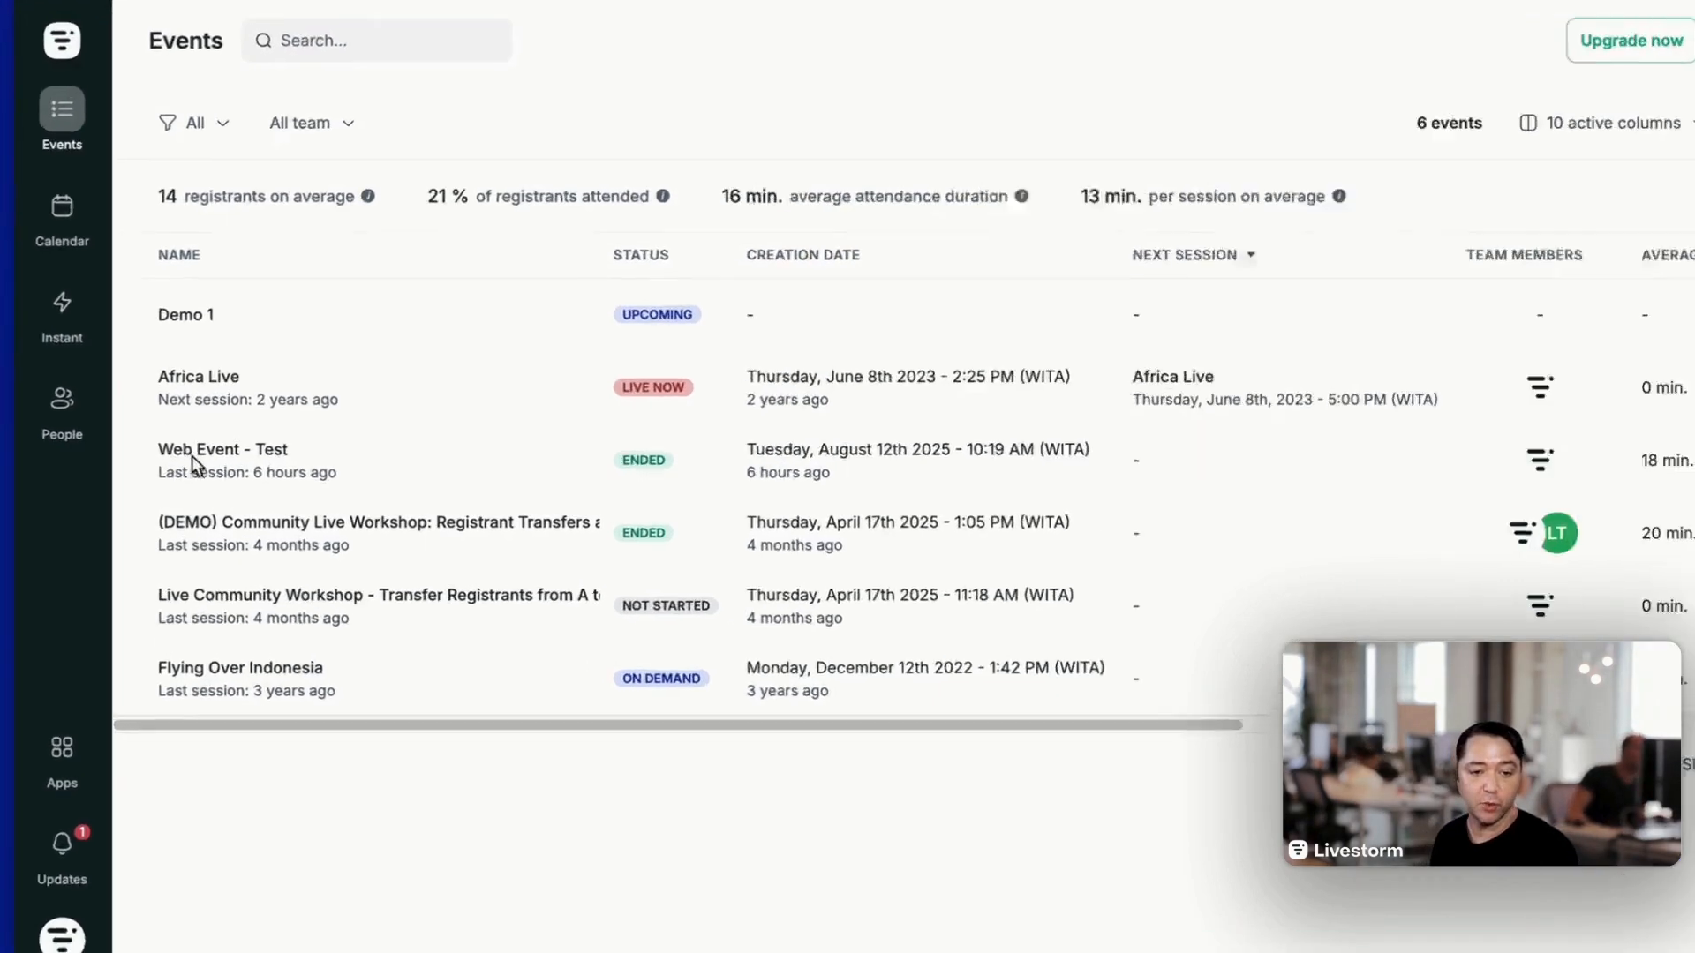
- Switch to Livestorm, open the ended event "Web Event - Test" and examine its session's registrants and attendance
click(226, 454)
click(711, 267)
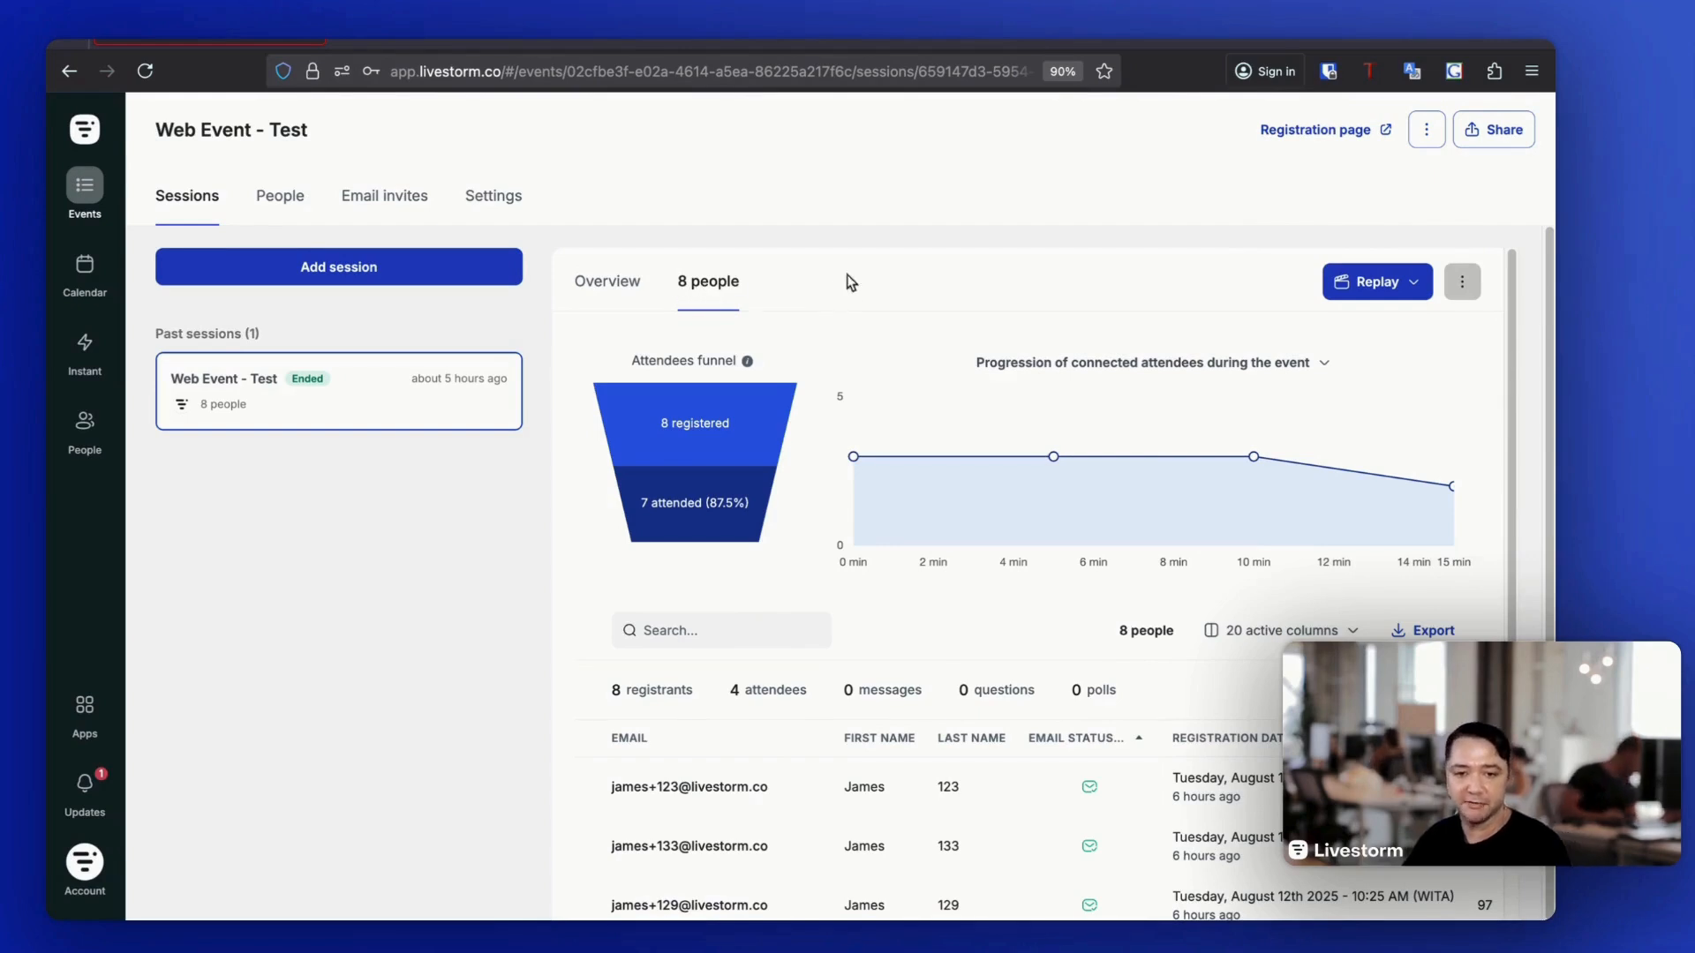
scroll(907, 344, down, 3)
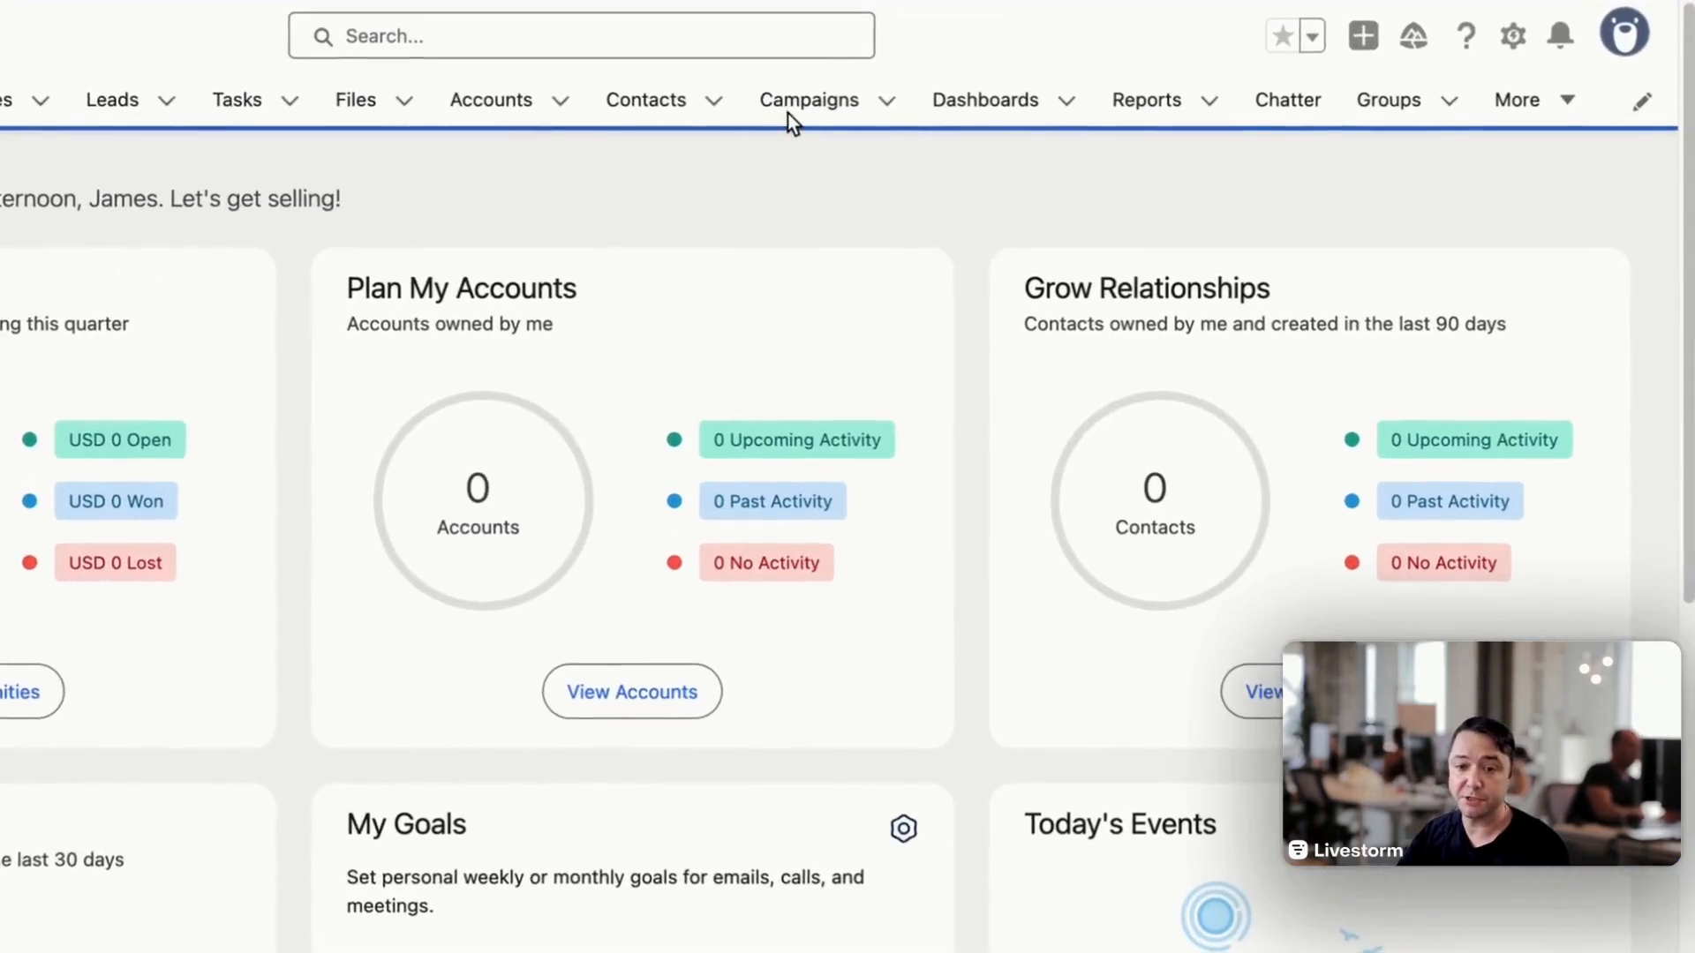
- Switch to Salesforce, open the campaign "Web Event - Test - 12/08/25 - 1:00PM +08" and view all its campaign members
click(808, 103)
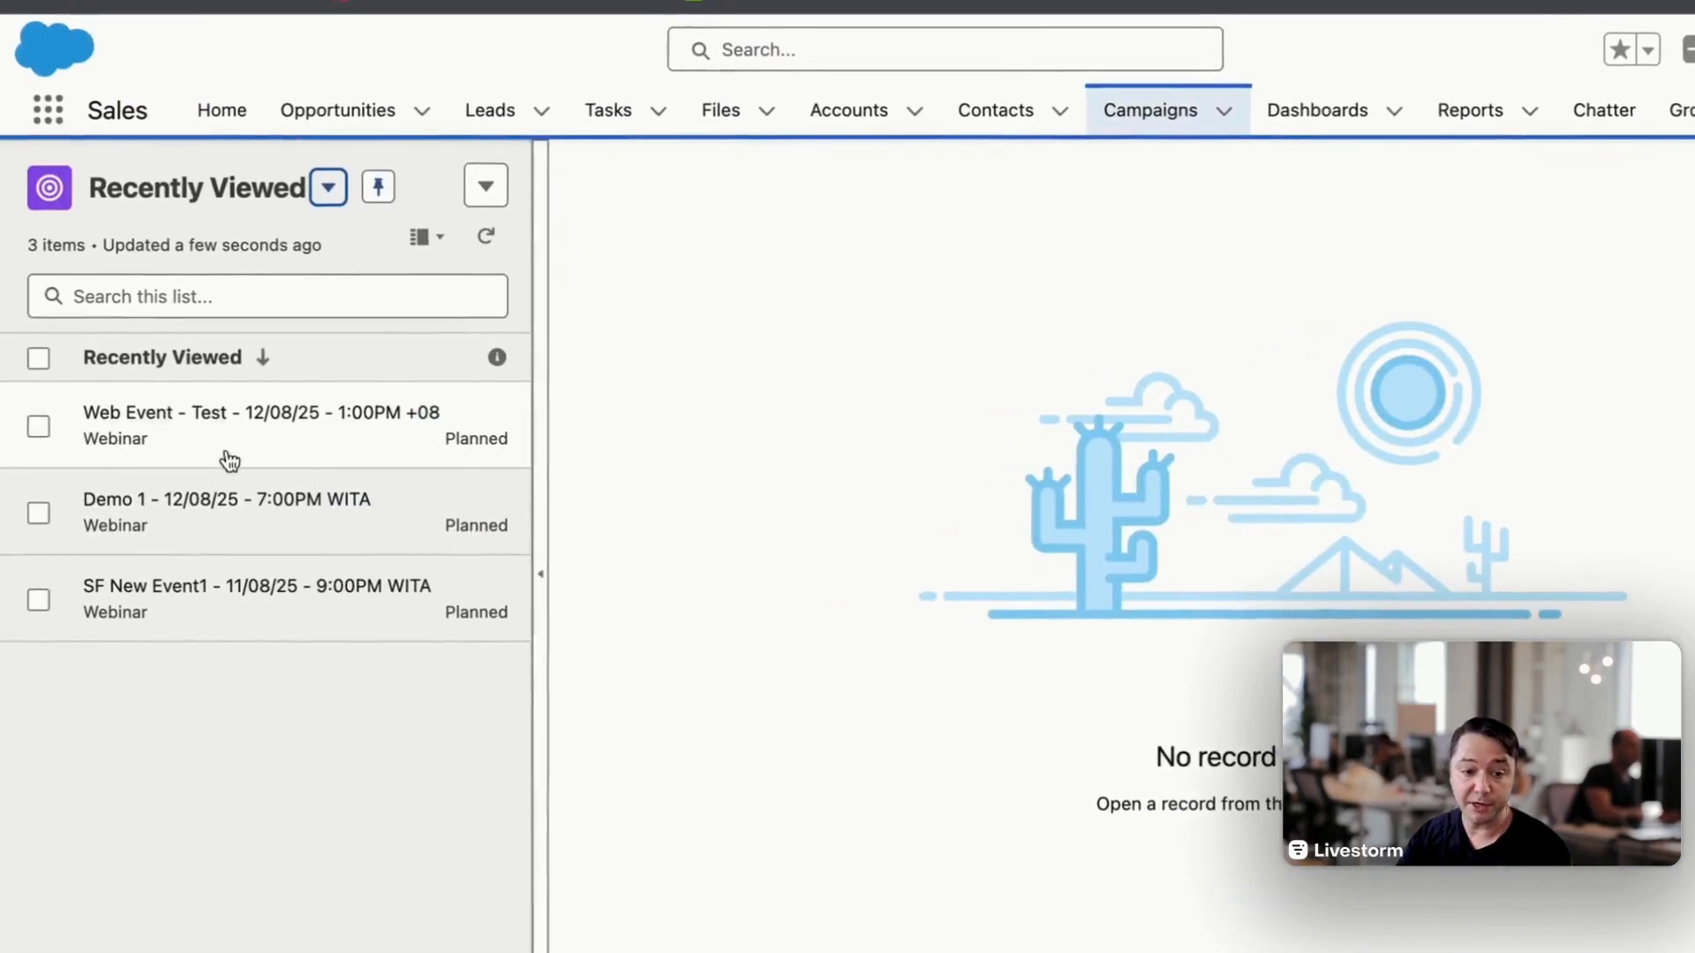
click(172, 415)
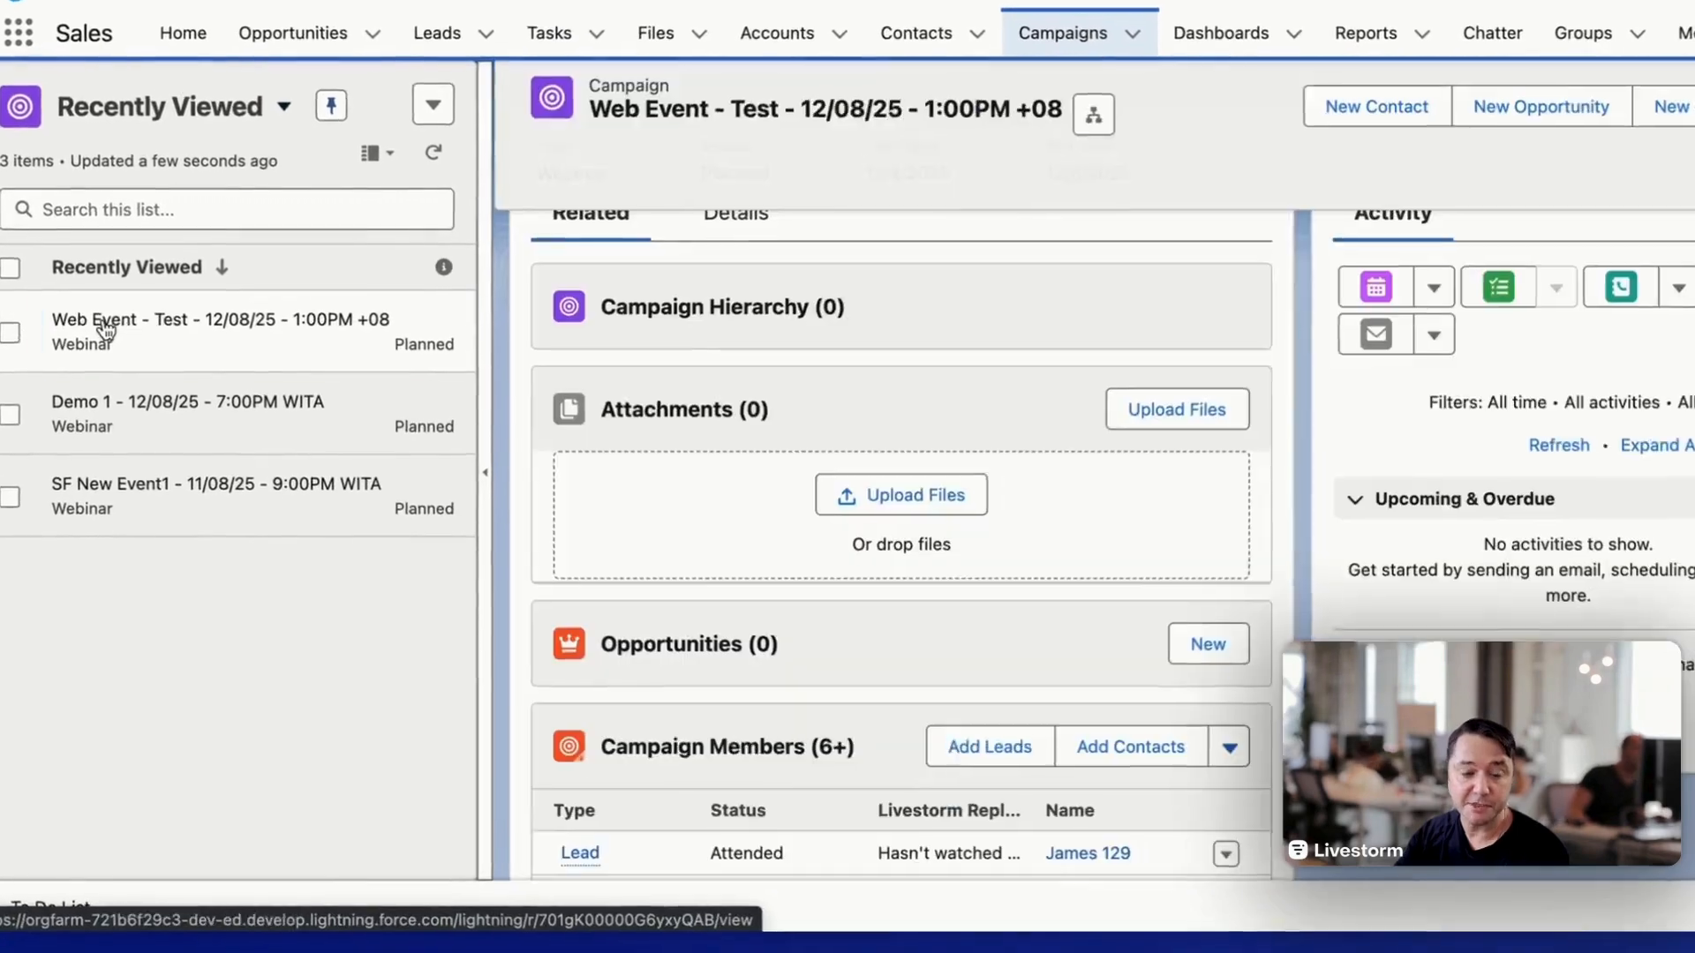
scroll(775, 531, down, 4)
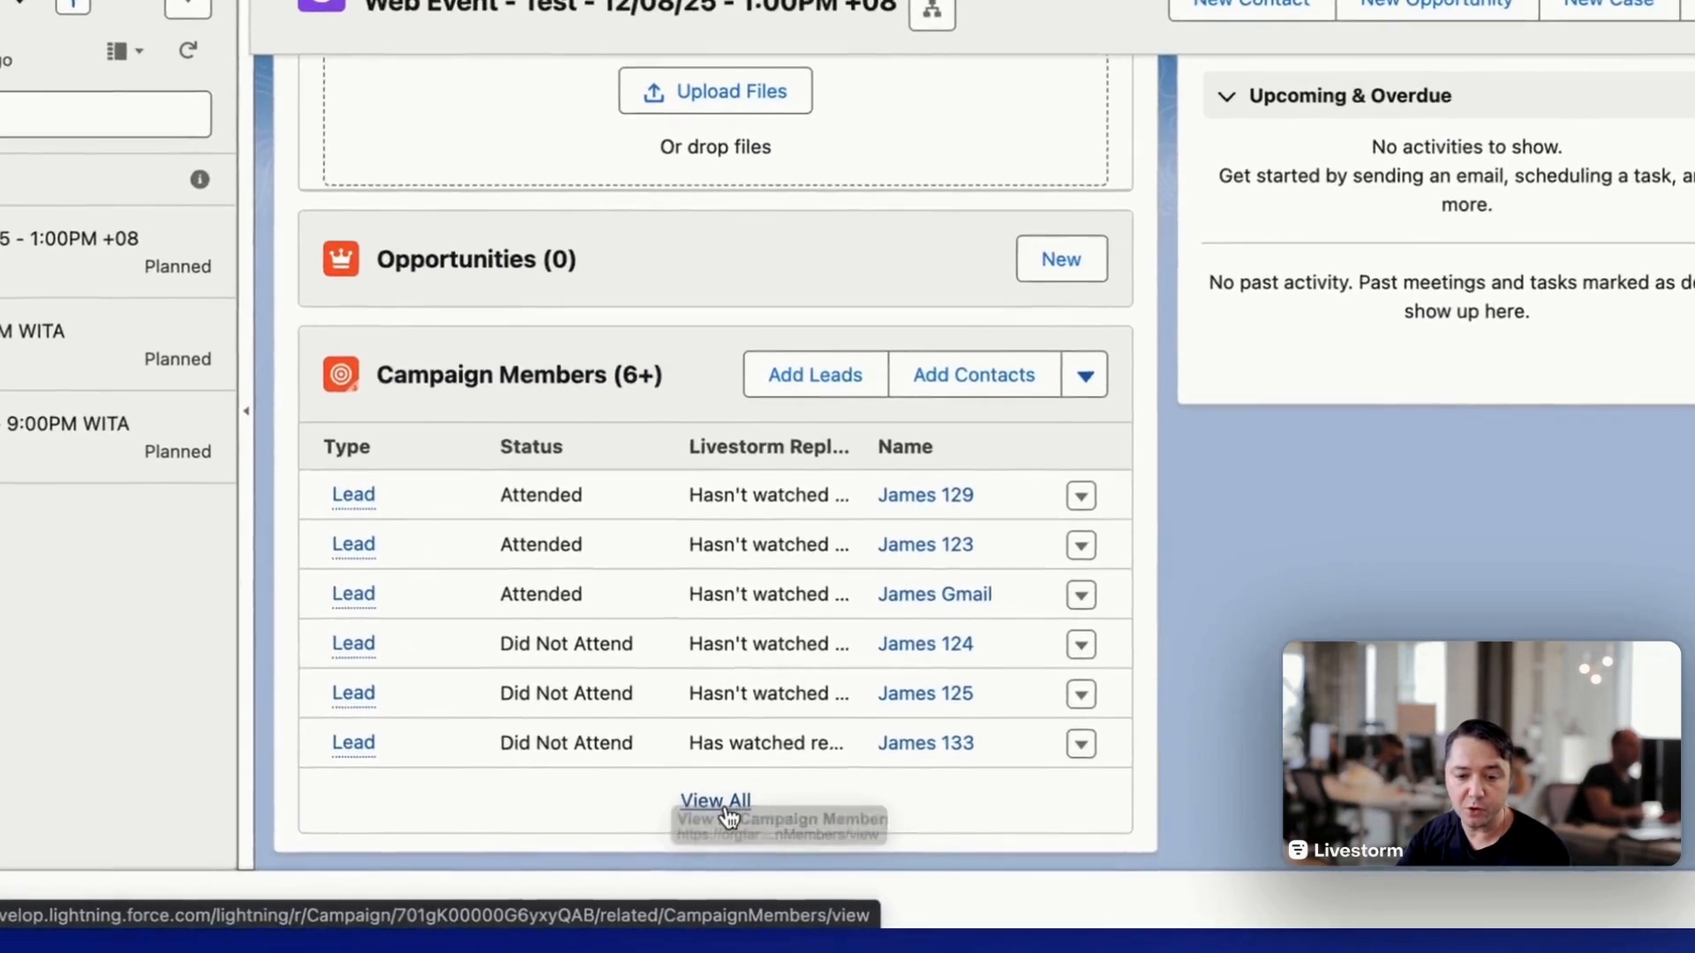
click(715, 800)
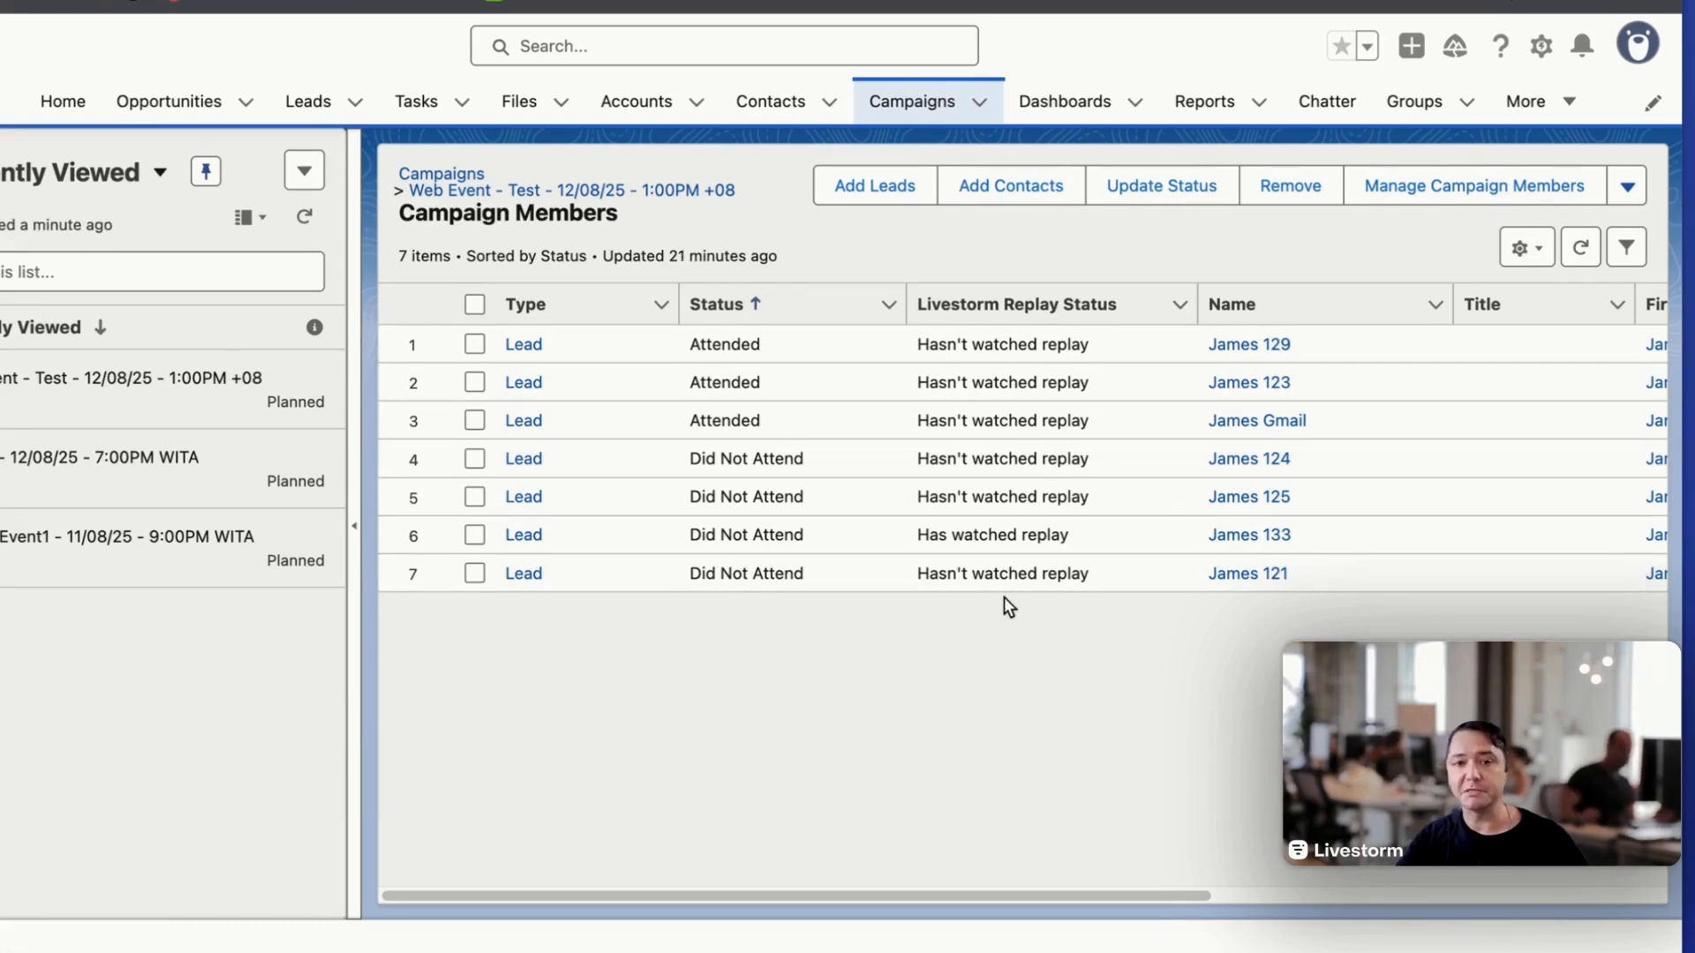
- Examine the Livestorm Replay Status values of the campaign members who did not attend
drag(915, 538, 1204, 537)
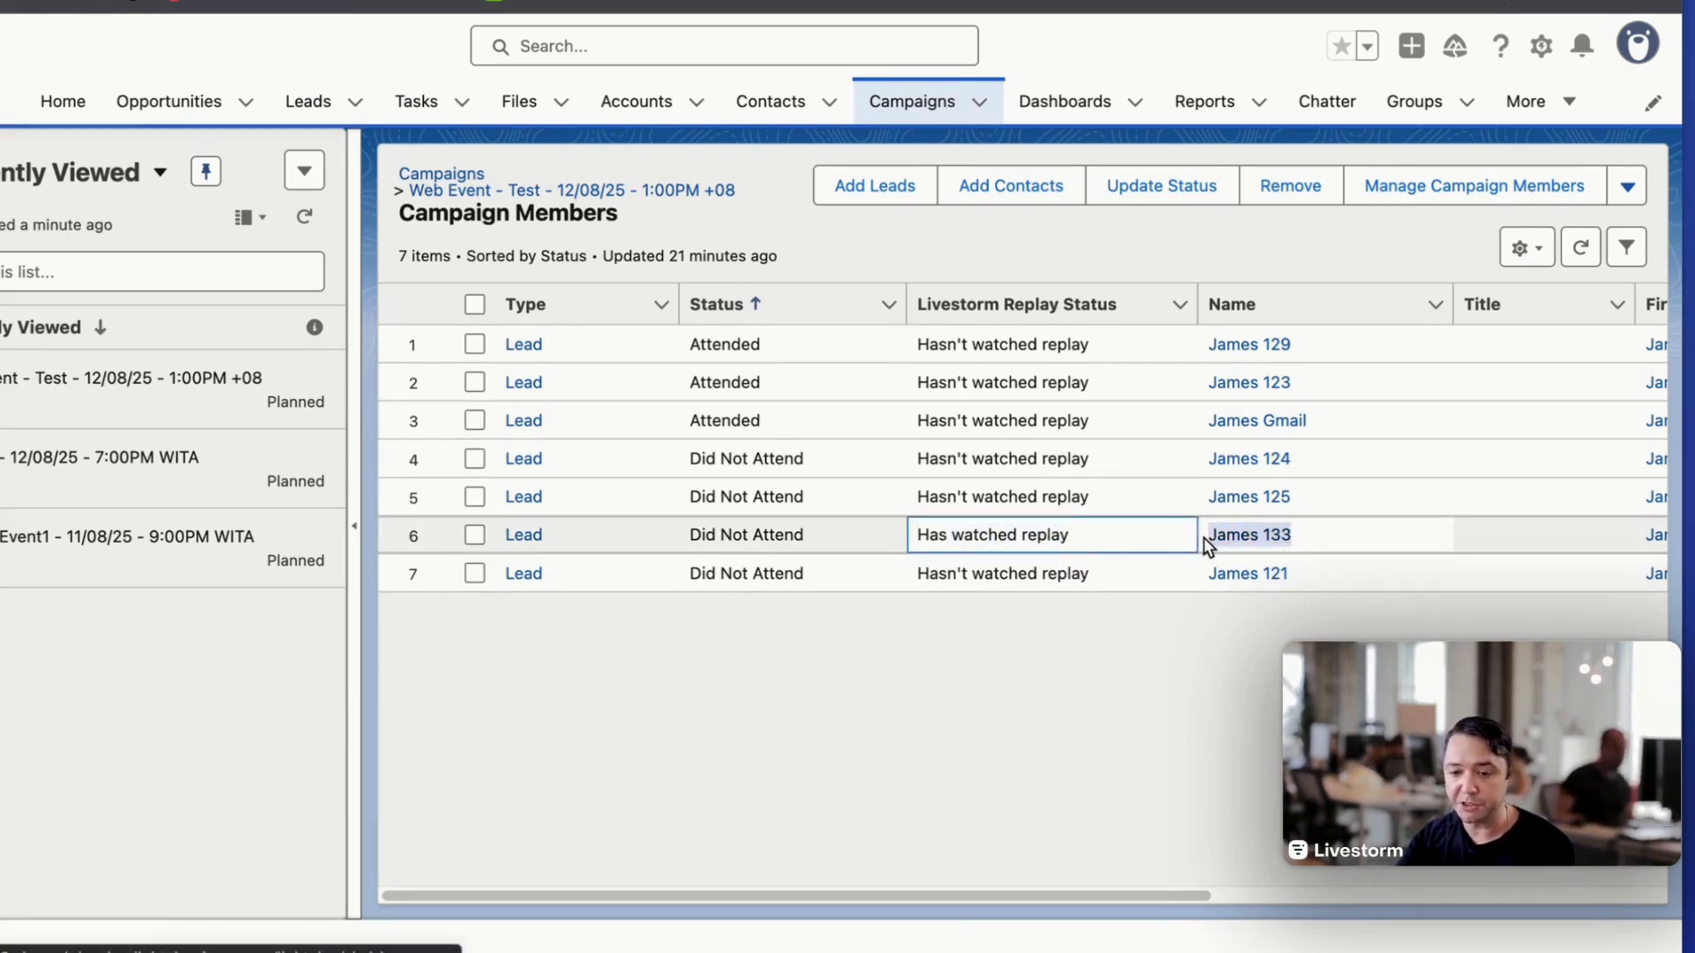
click(1167, 713)
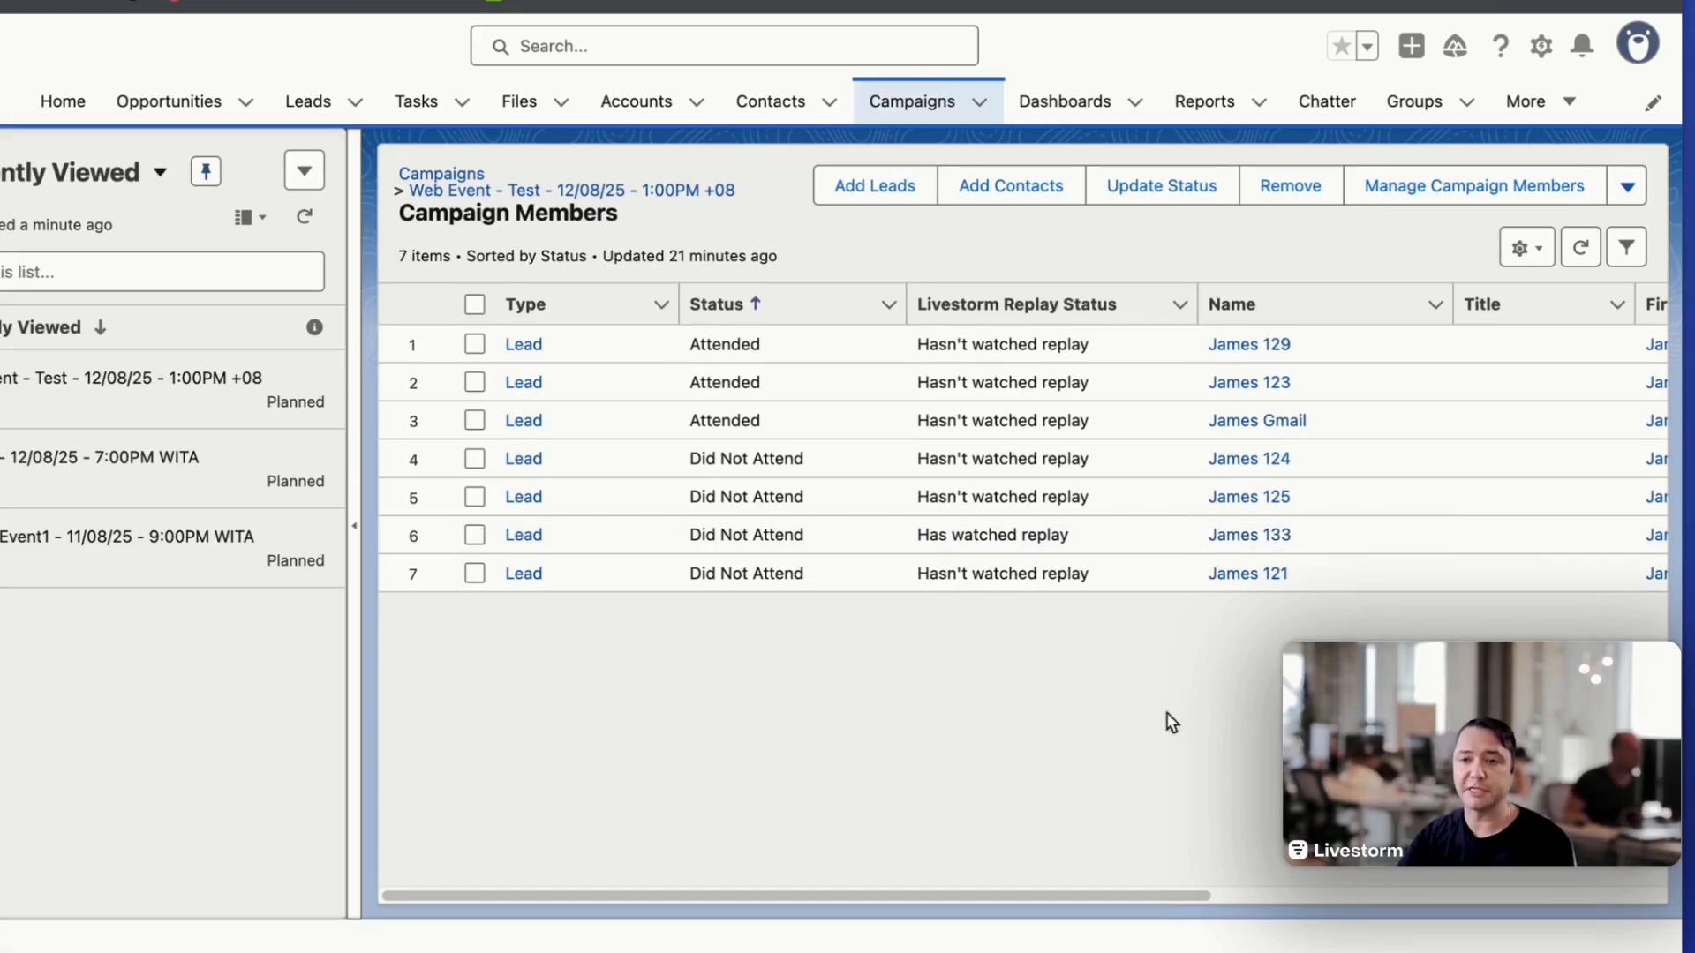
- Go to the Object Manager in Salesforce Setup and open the Campaign object's page layout for editing
click(1541, 52)
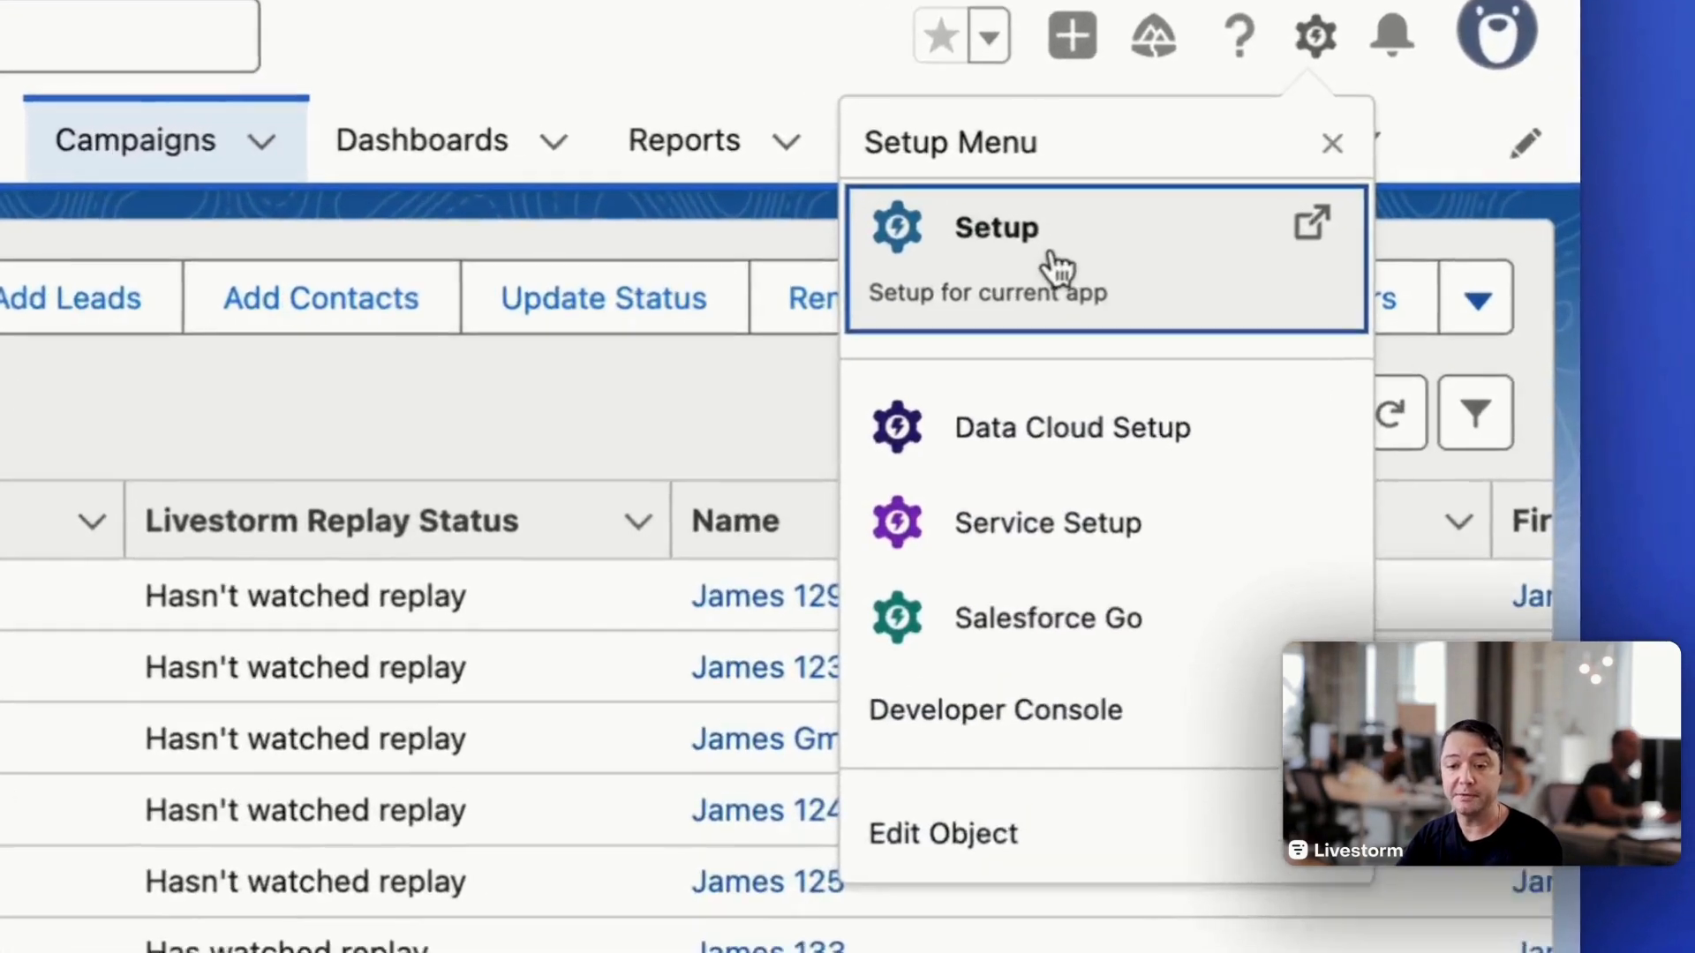
click(1033, 281)
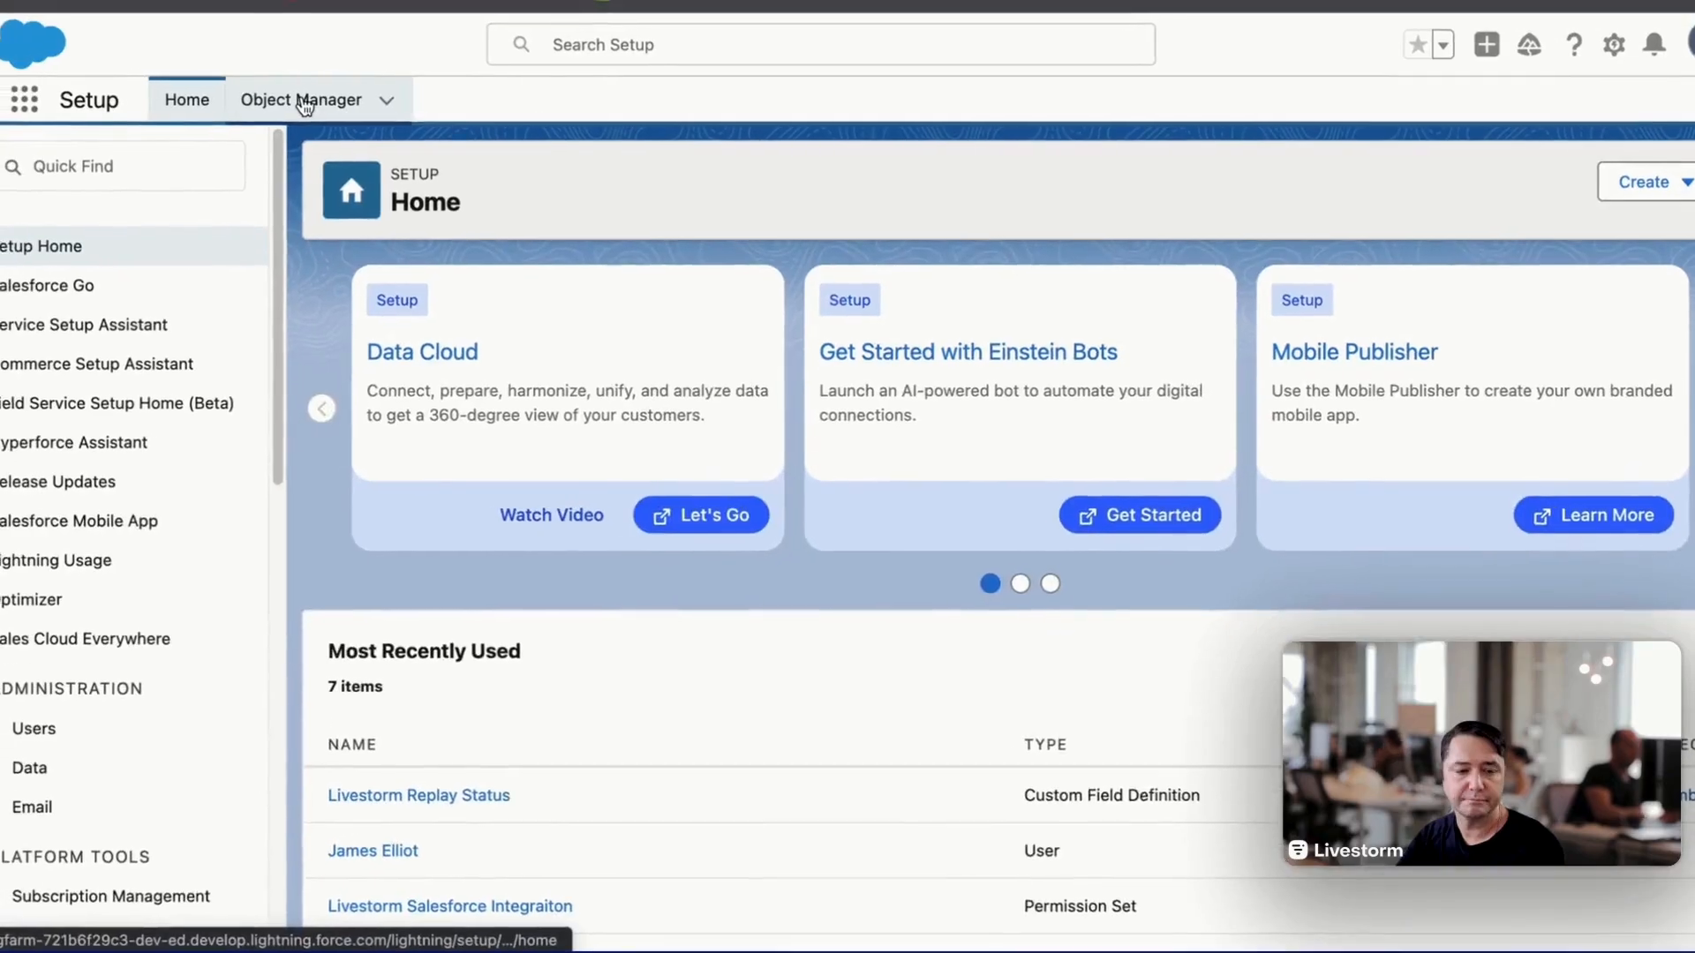
click(334, 107)
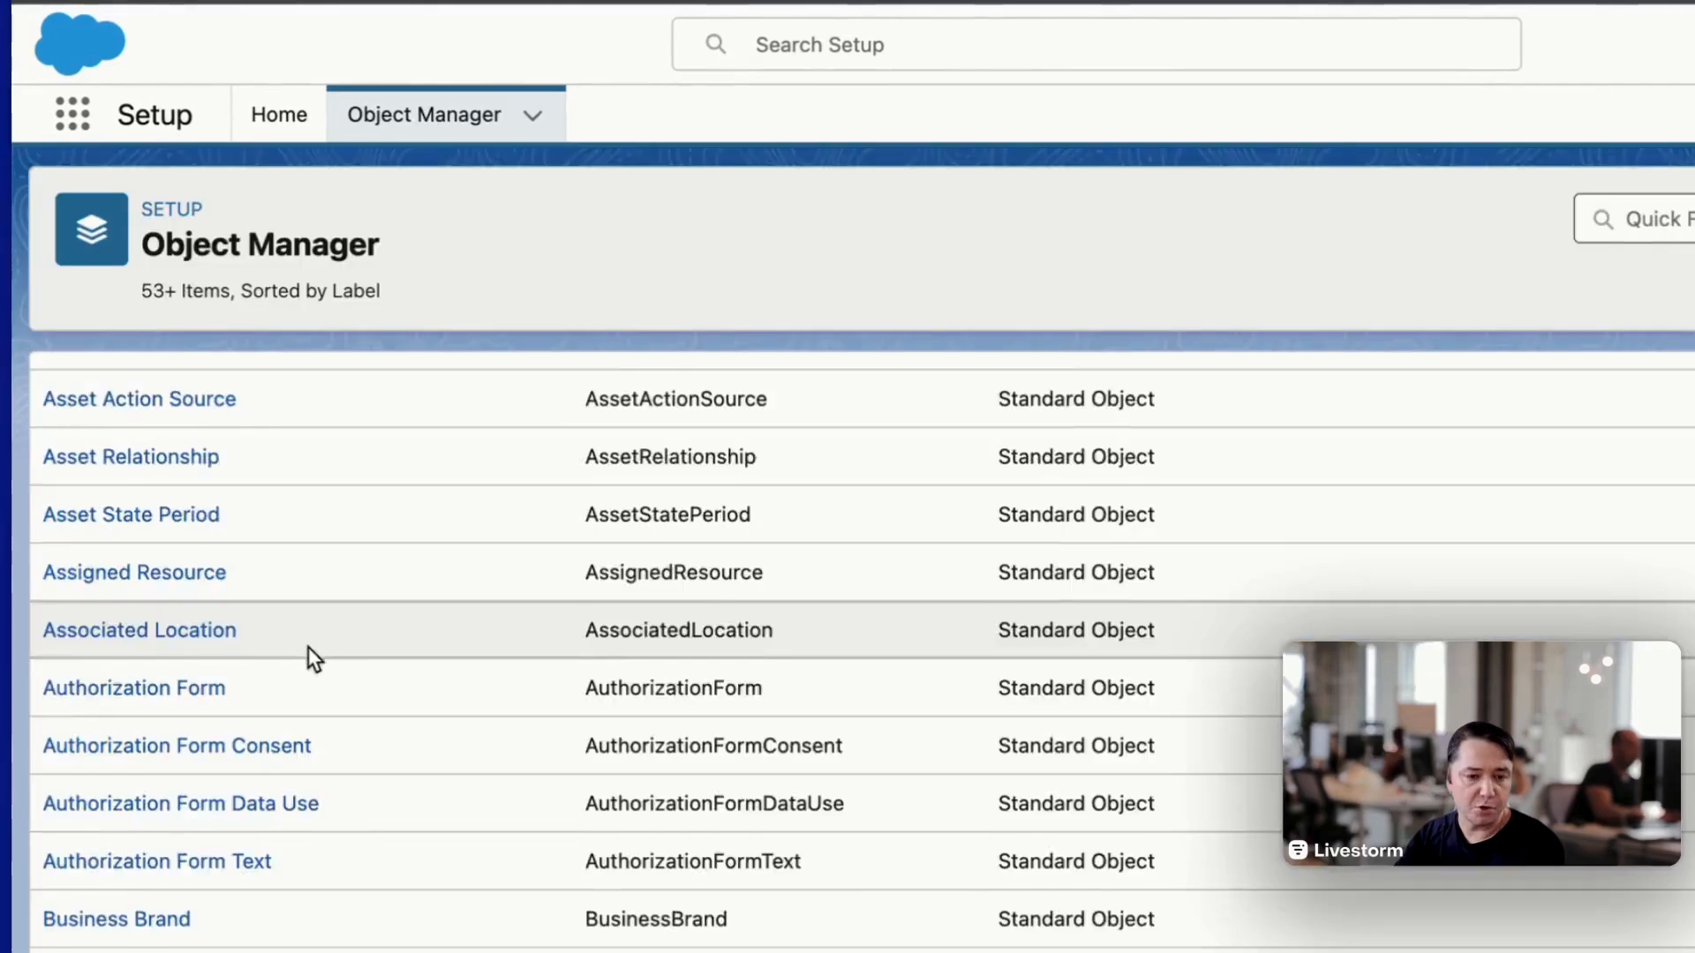
scroll(282, 662, down, 5)
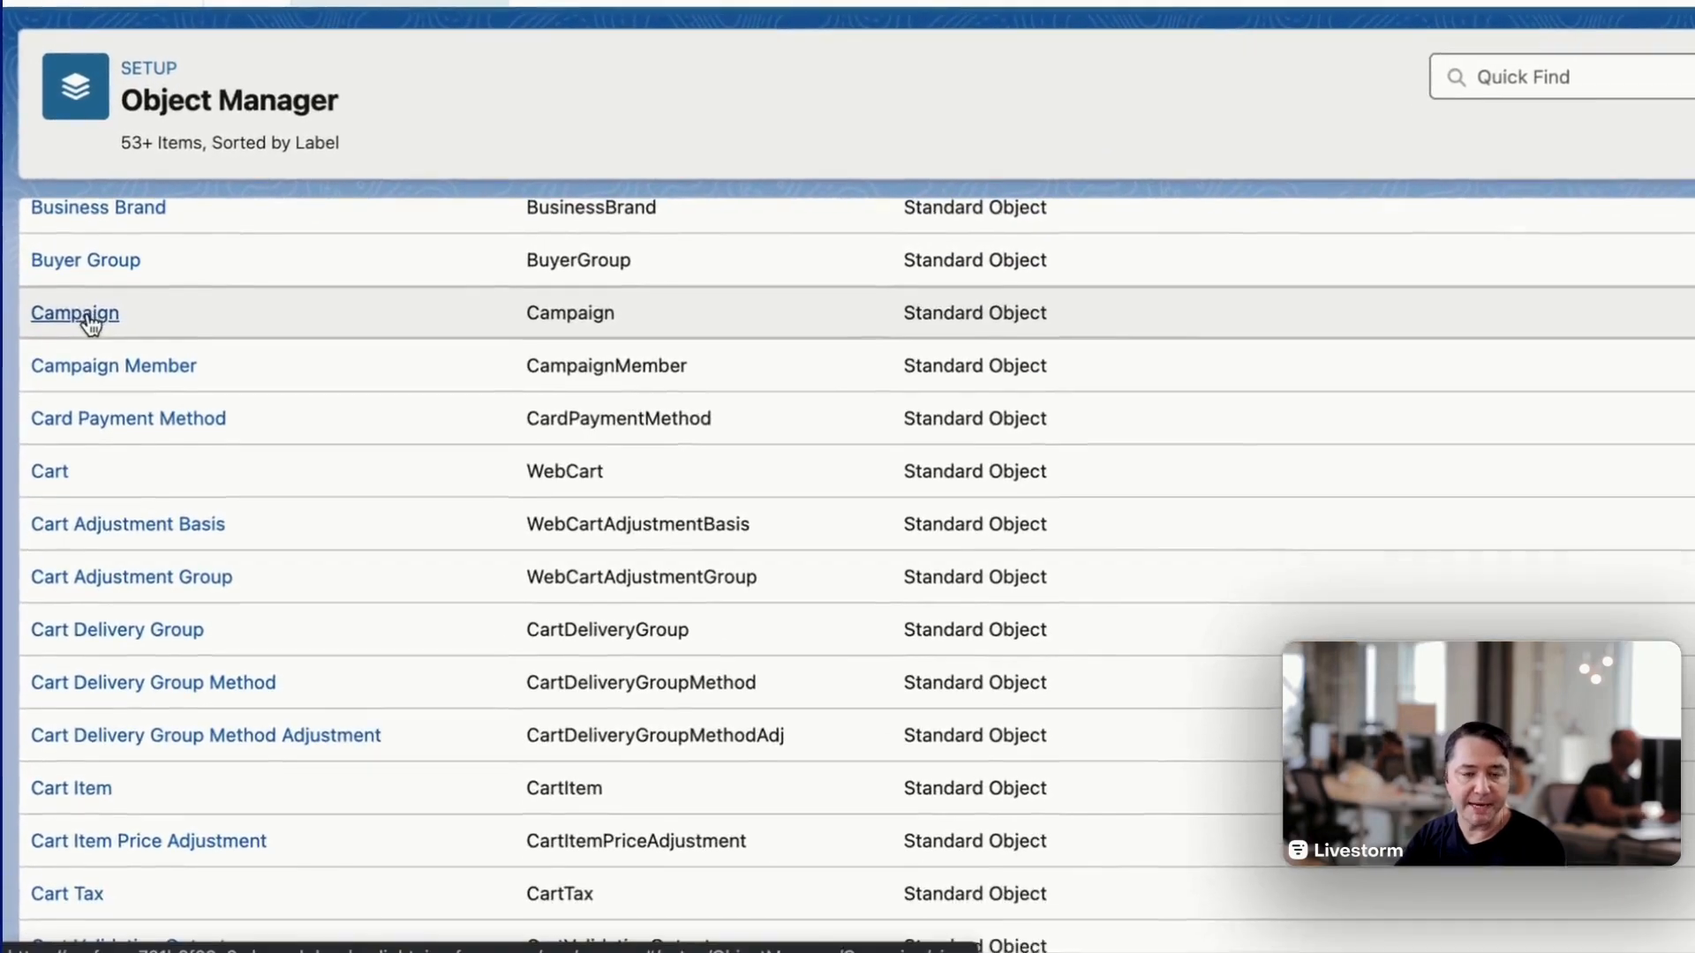
click(88, 430)
click(159, 305)
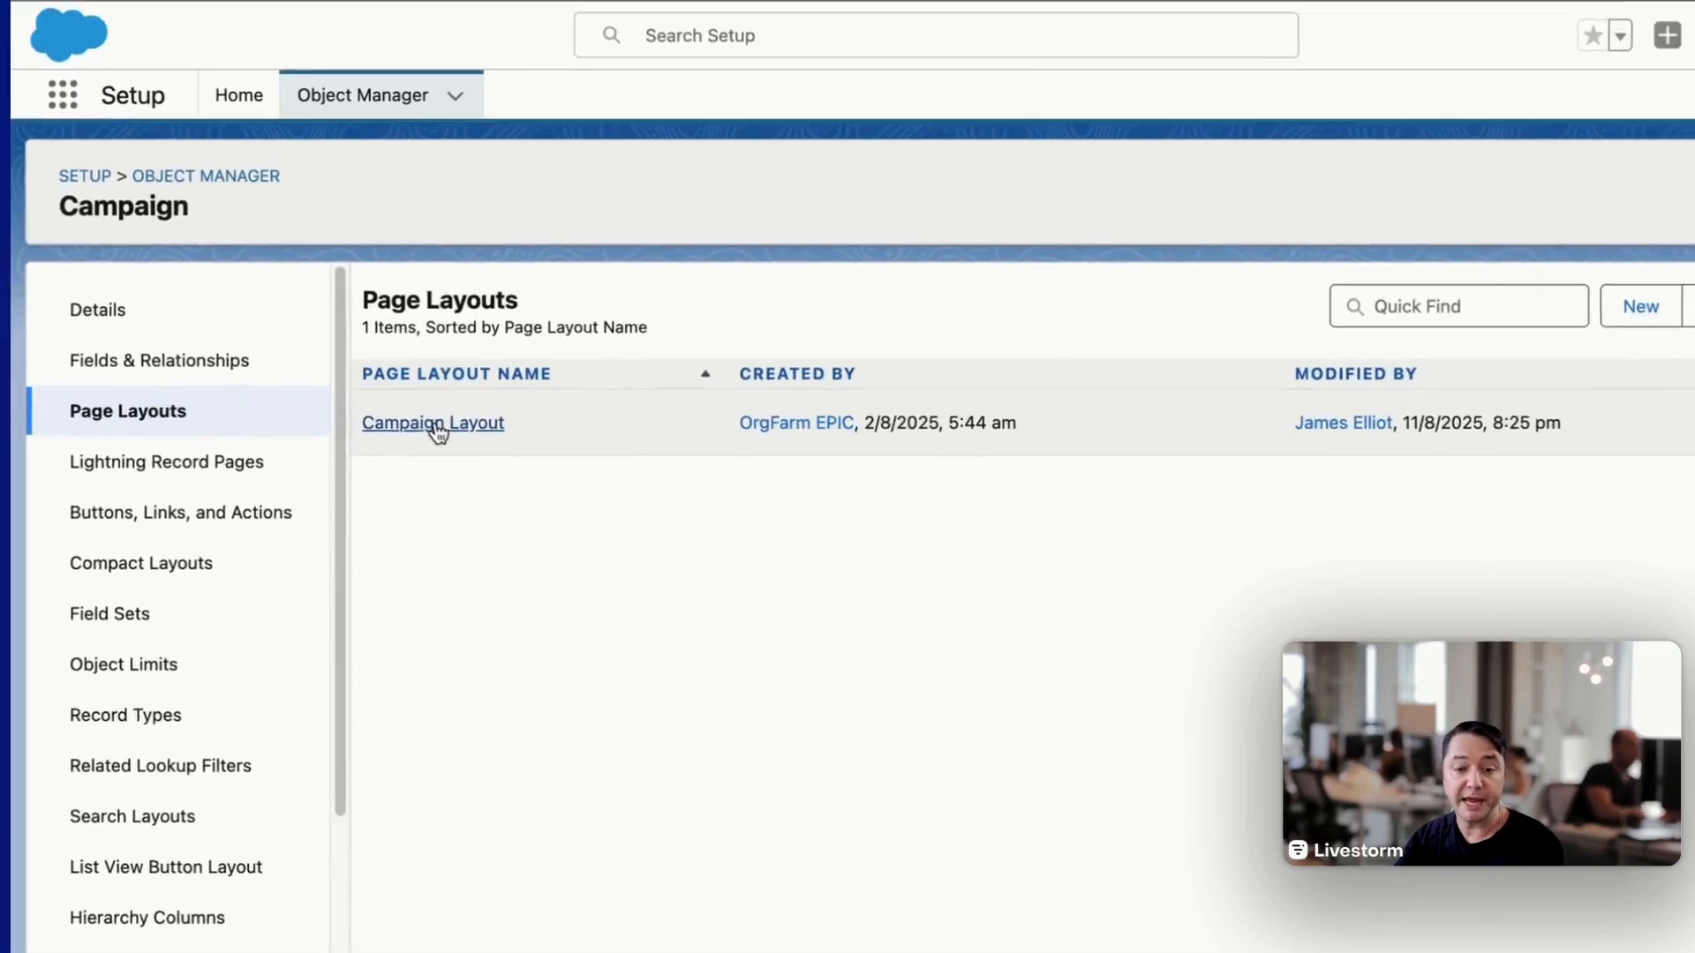
click(460, 360)
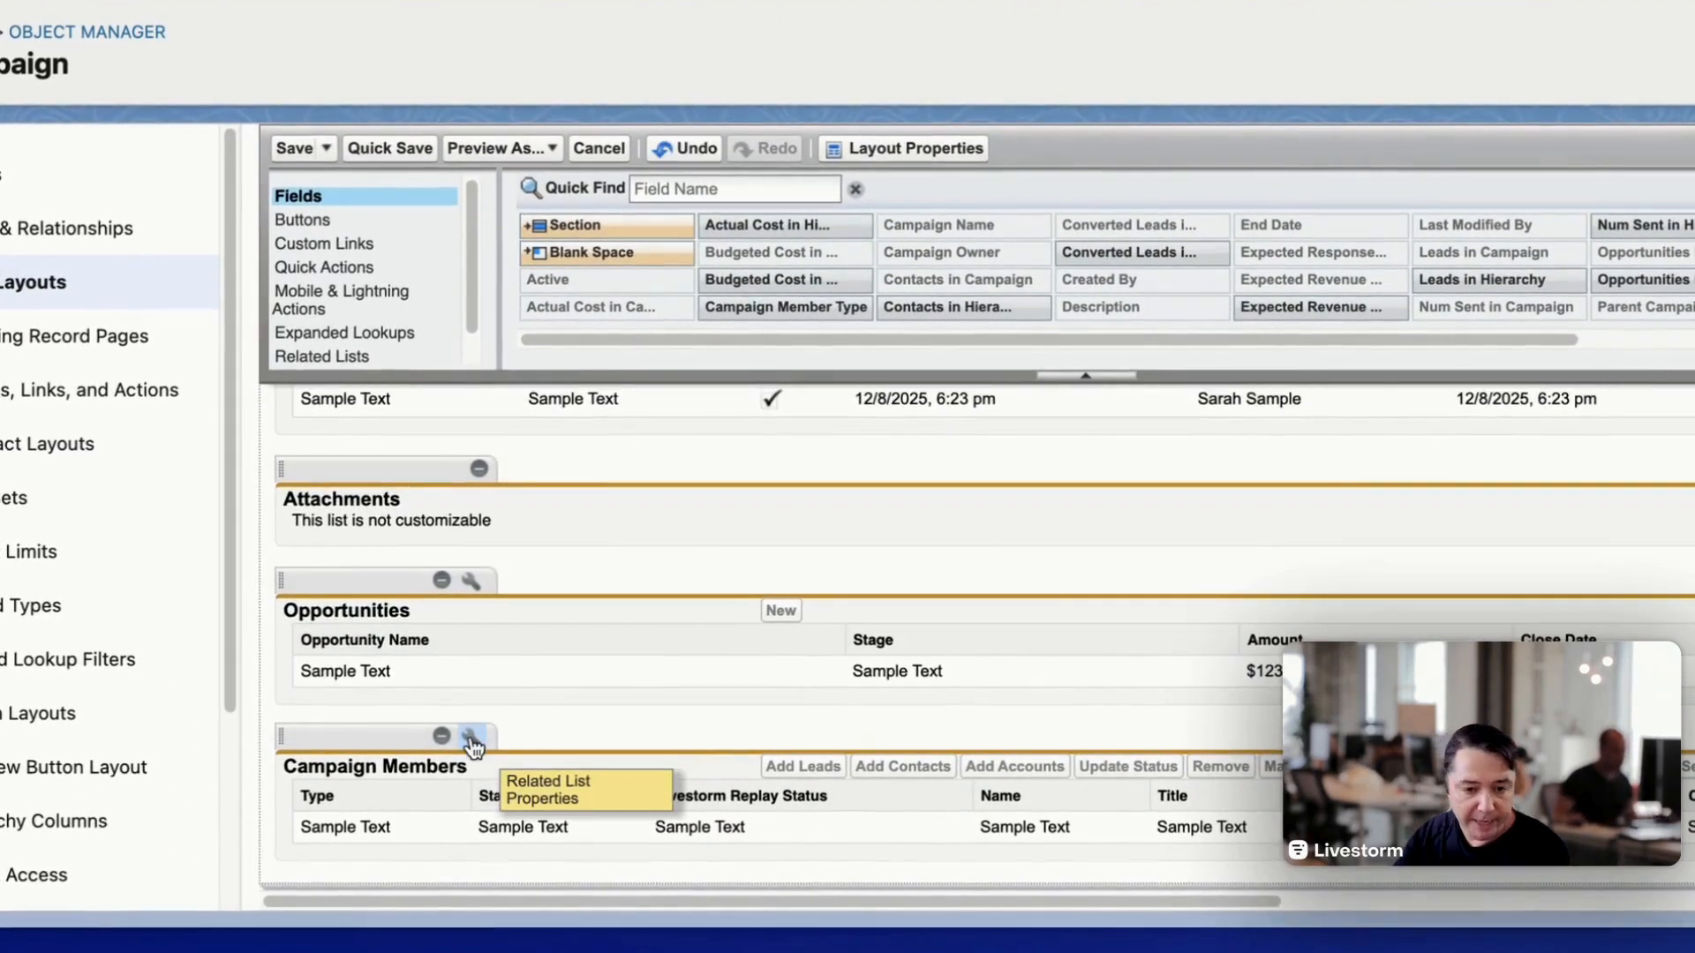
- In the Campaign Members related list properties, remove Livestorm Replay Status from the selected fields and add it back
click(470, 740)
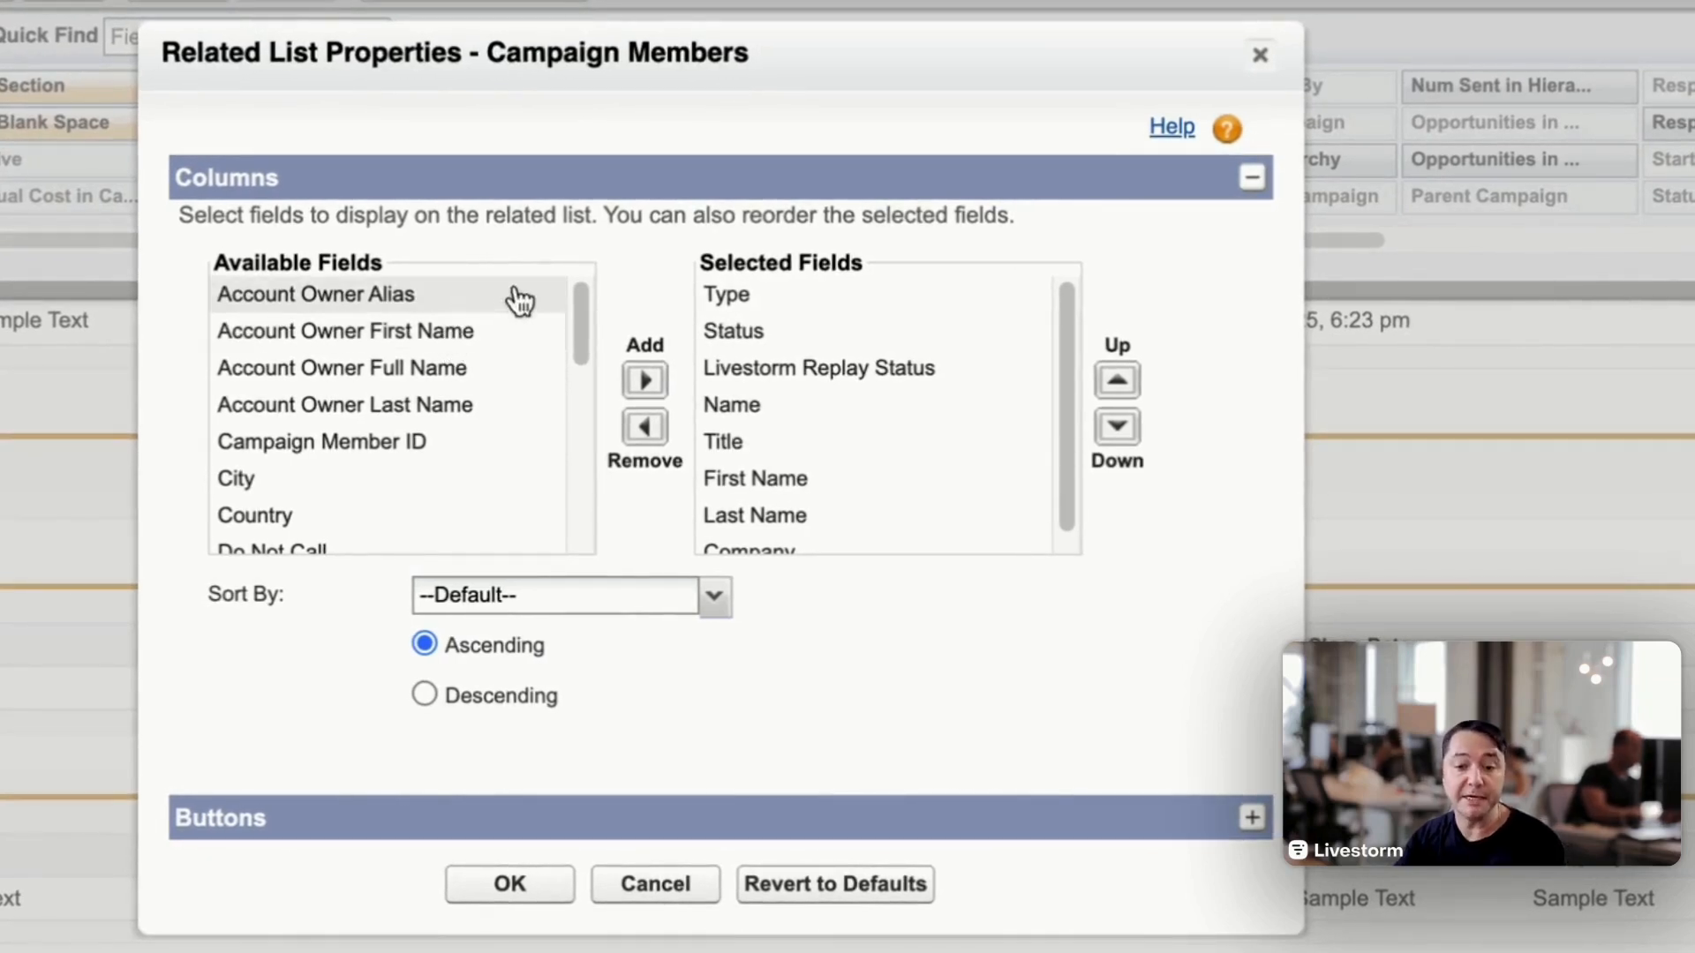
double_click(768, 376)
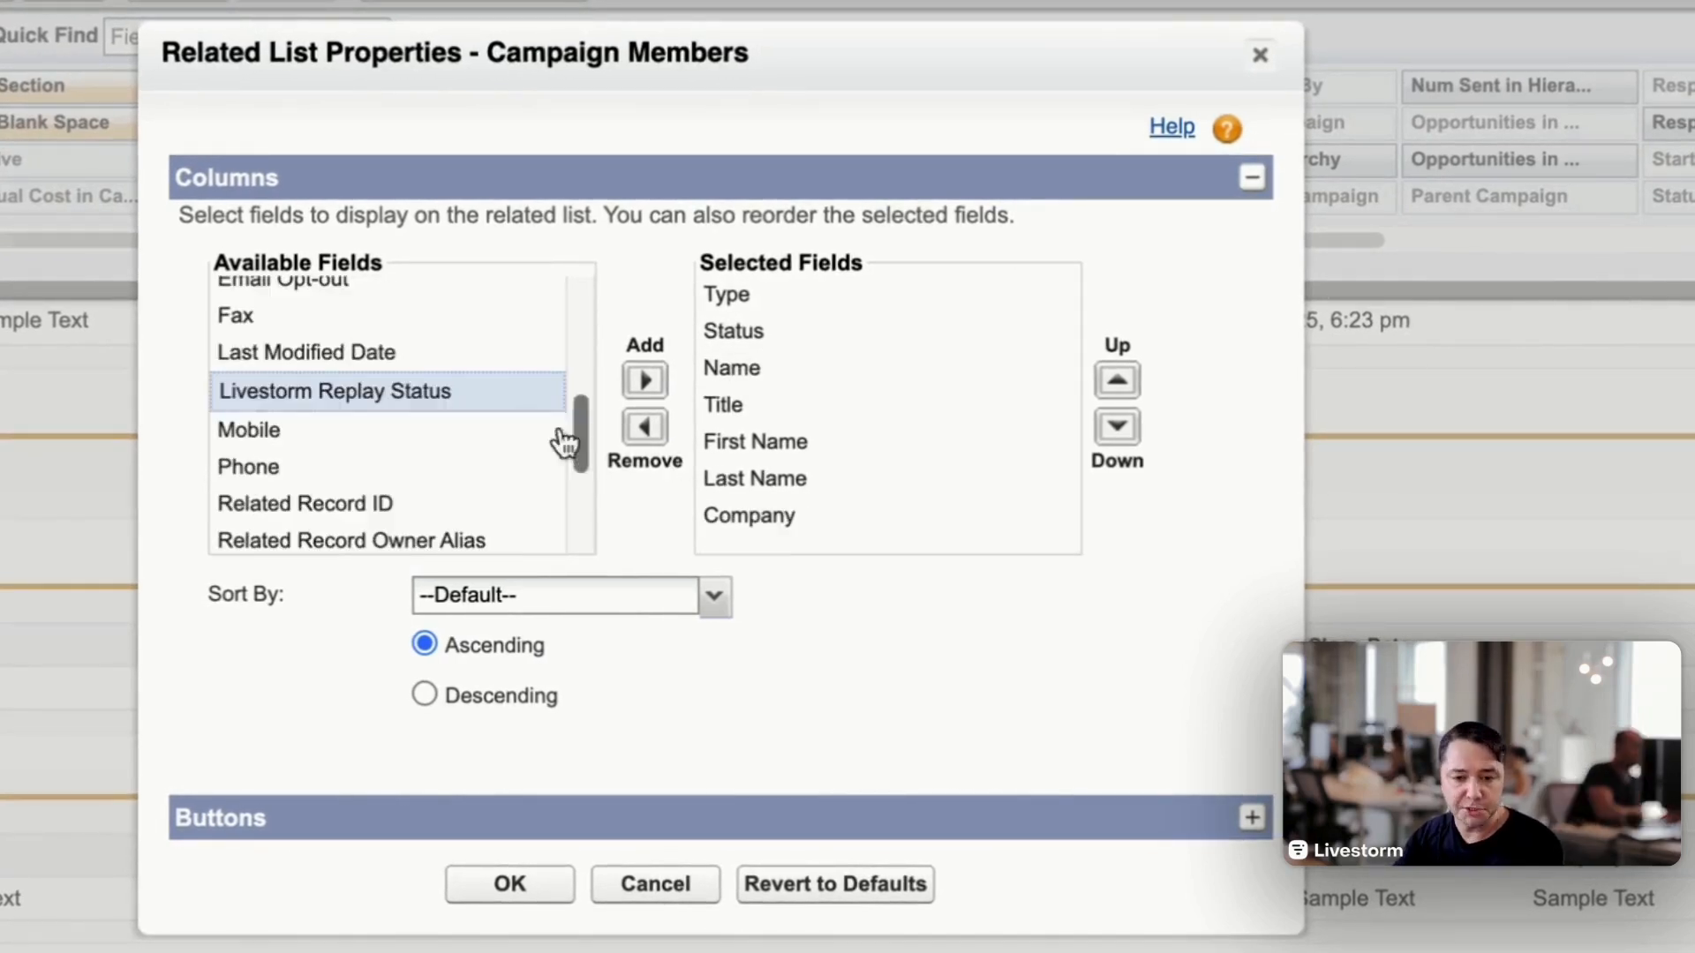
click(658, 382)
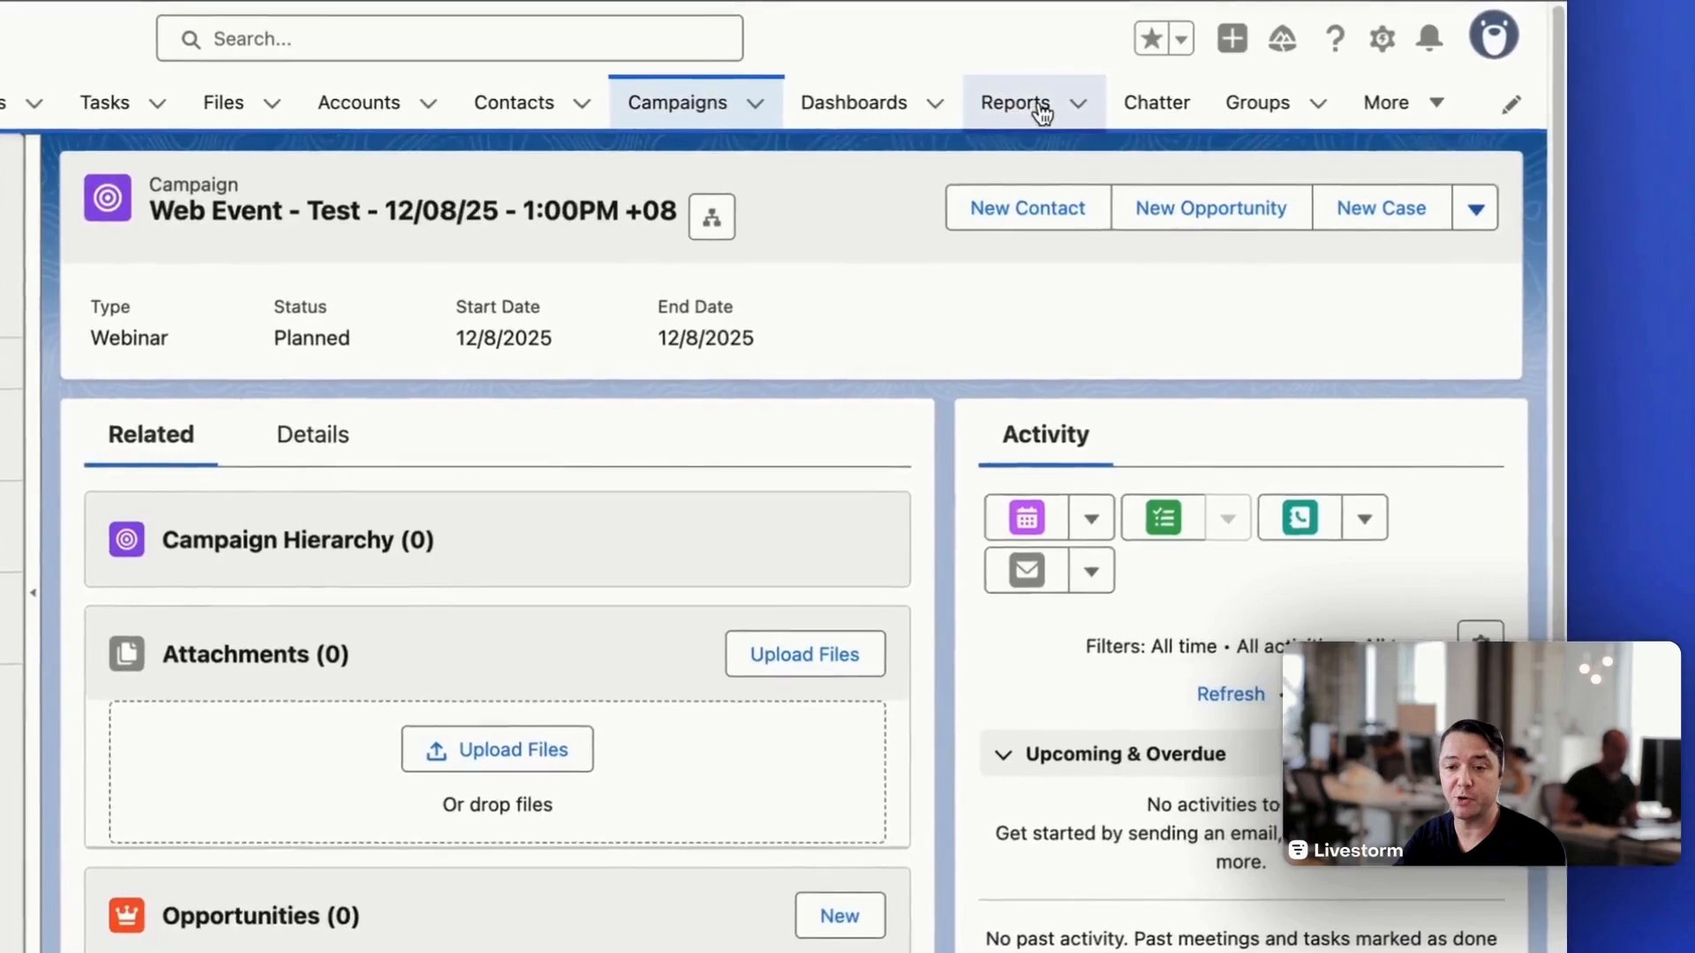
- Create a new report of the type Campaigns with Campaign Members and show all campaigns in it
click(1091, 106)
click(1295, 219)
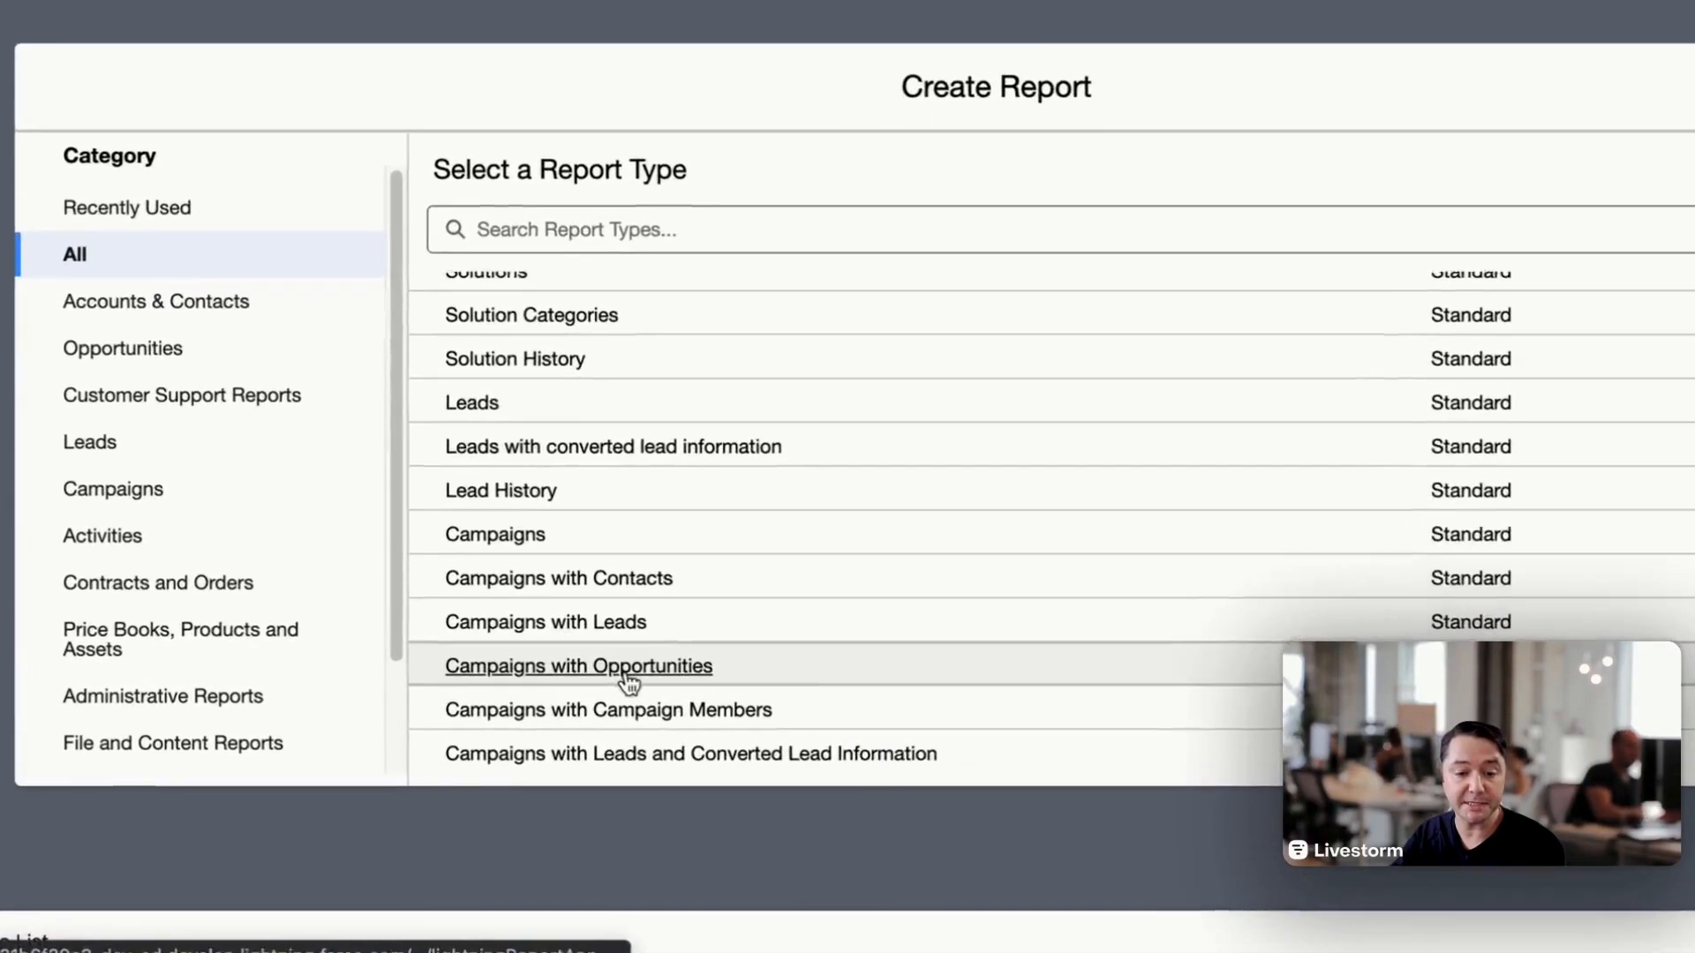
click(547, 707)
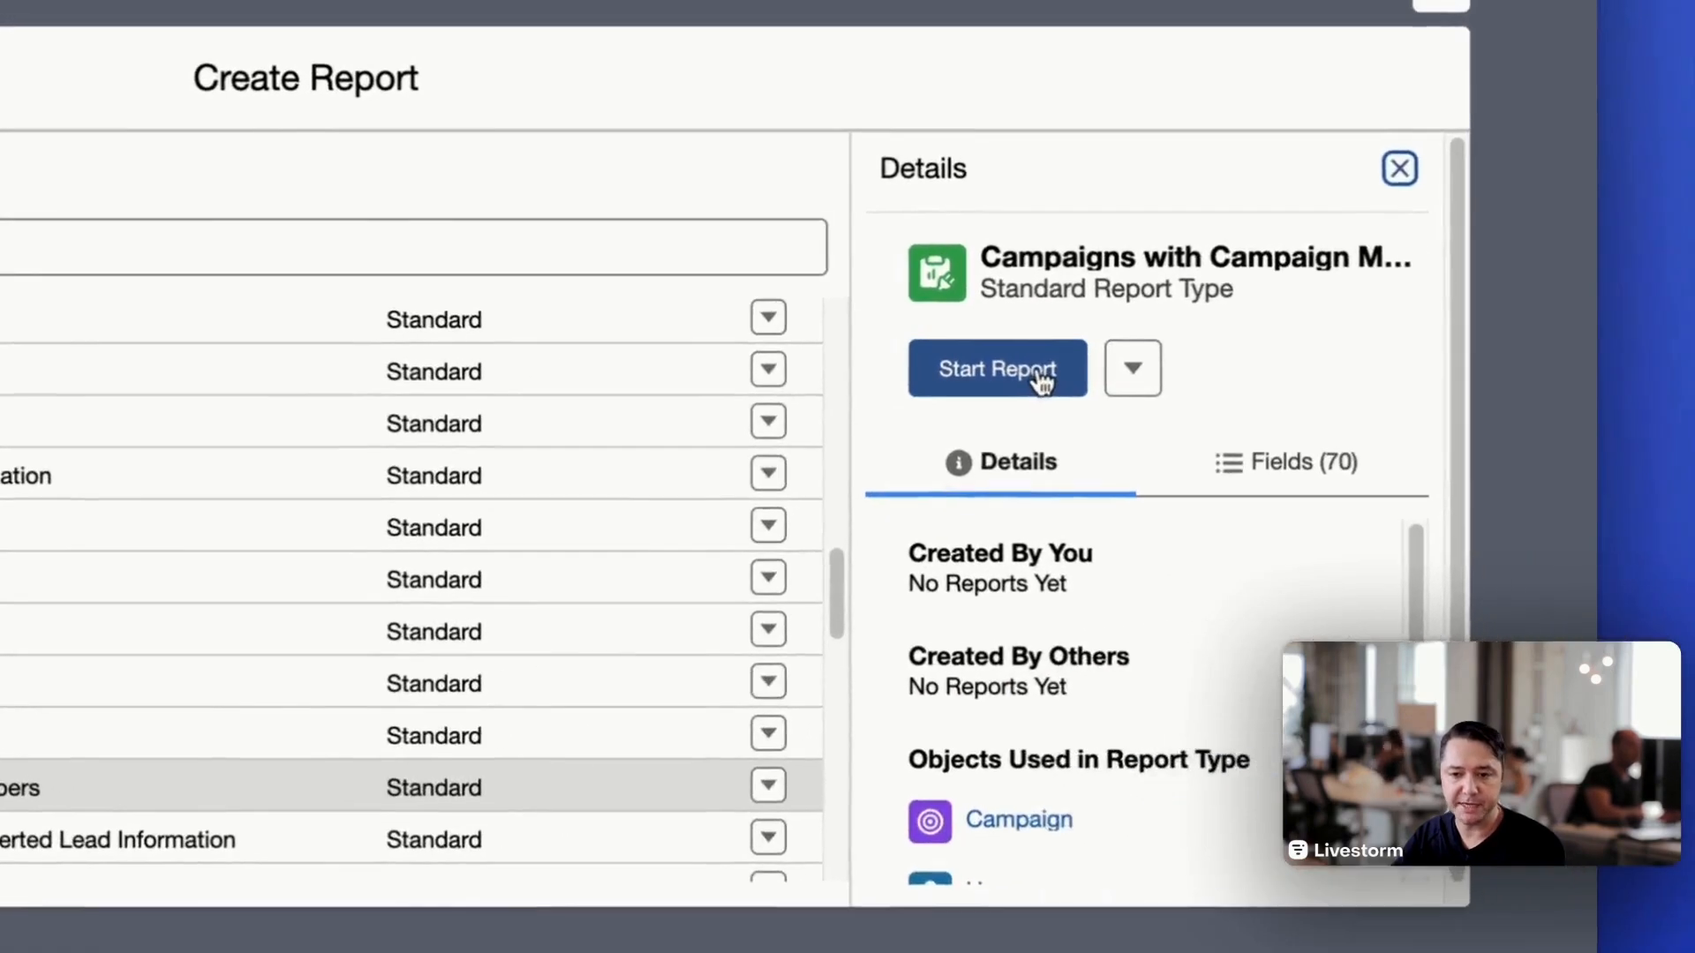
click(1660, 321)
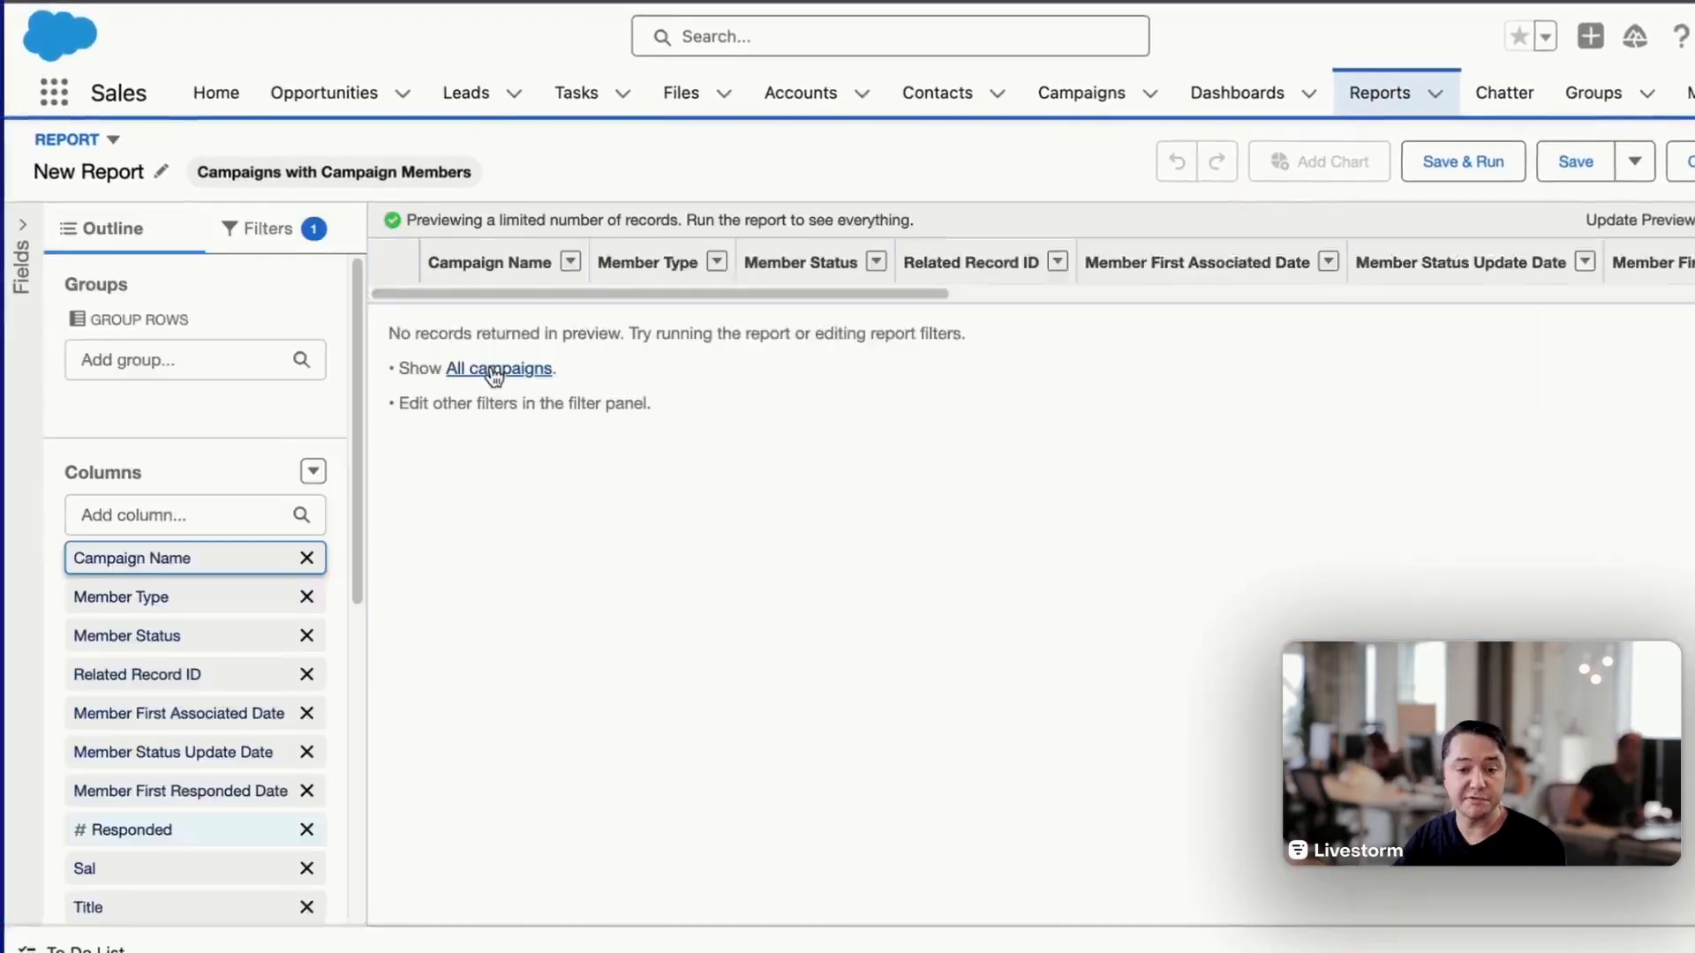
click(681, 420)
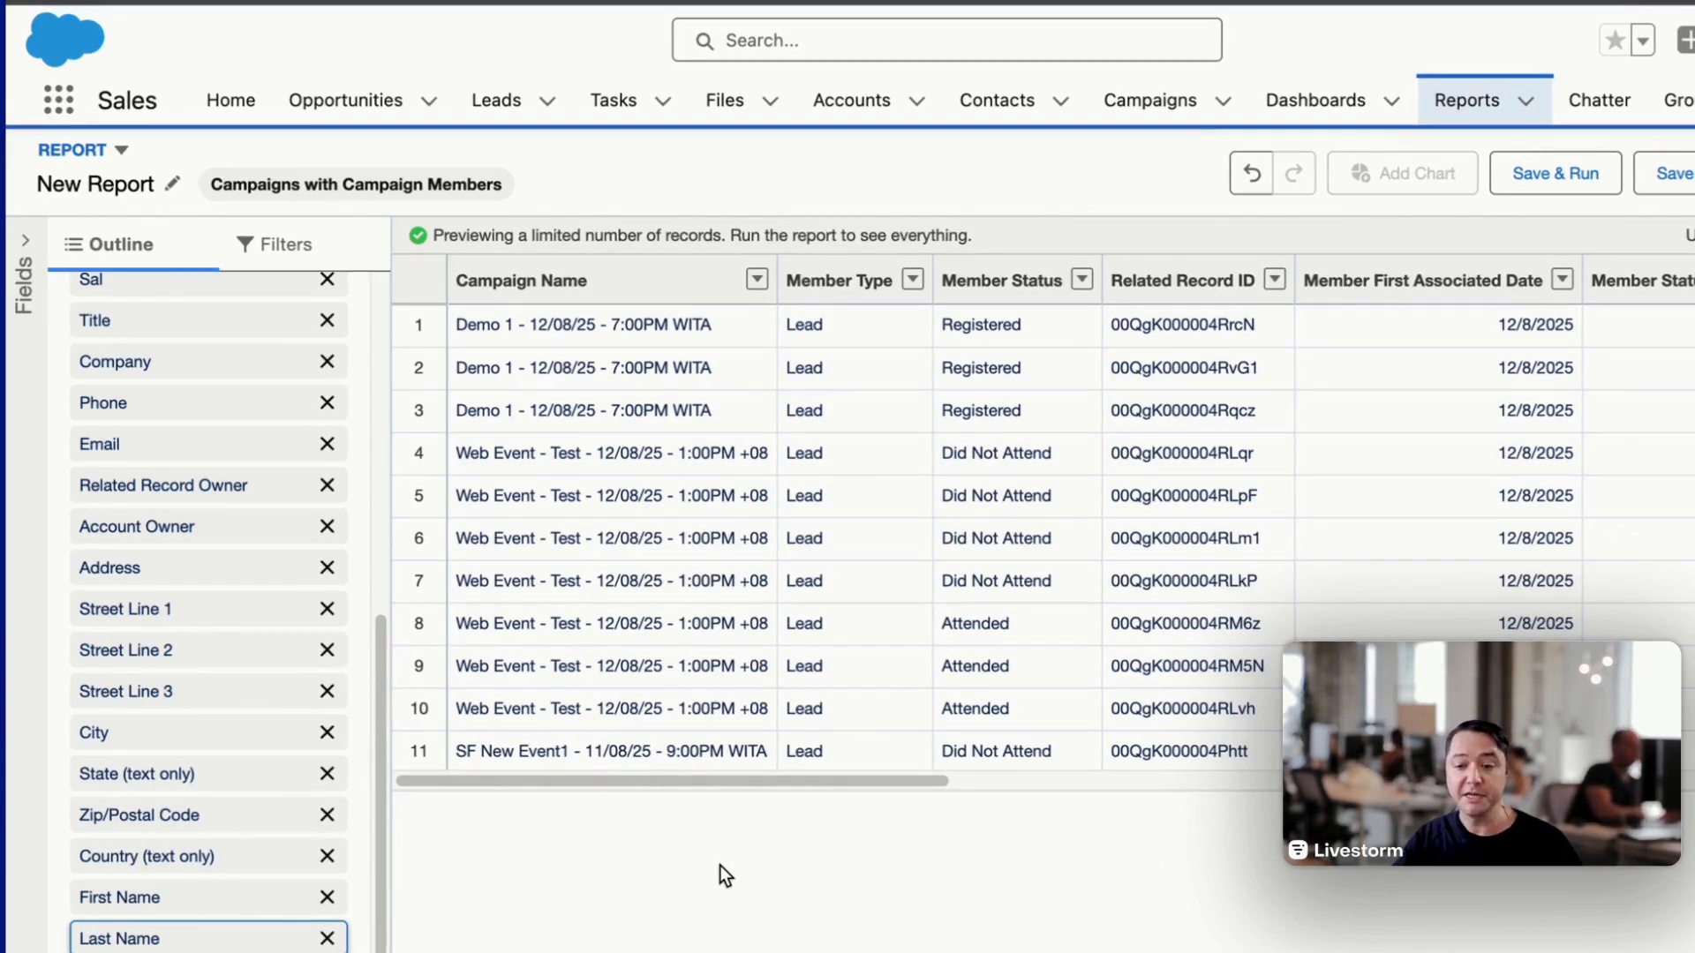
- Add the Livestorm Replay Status column to the report, place it directly after Member Status and refresh the preview
click(170, 549)
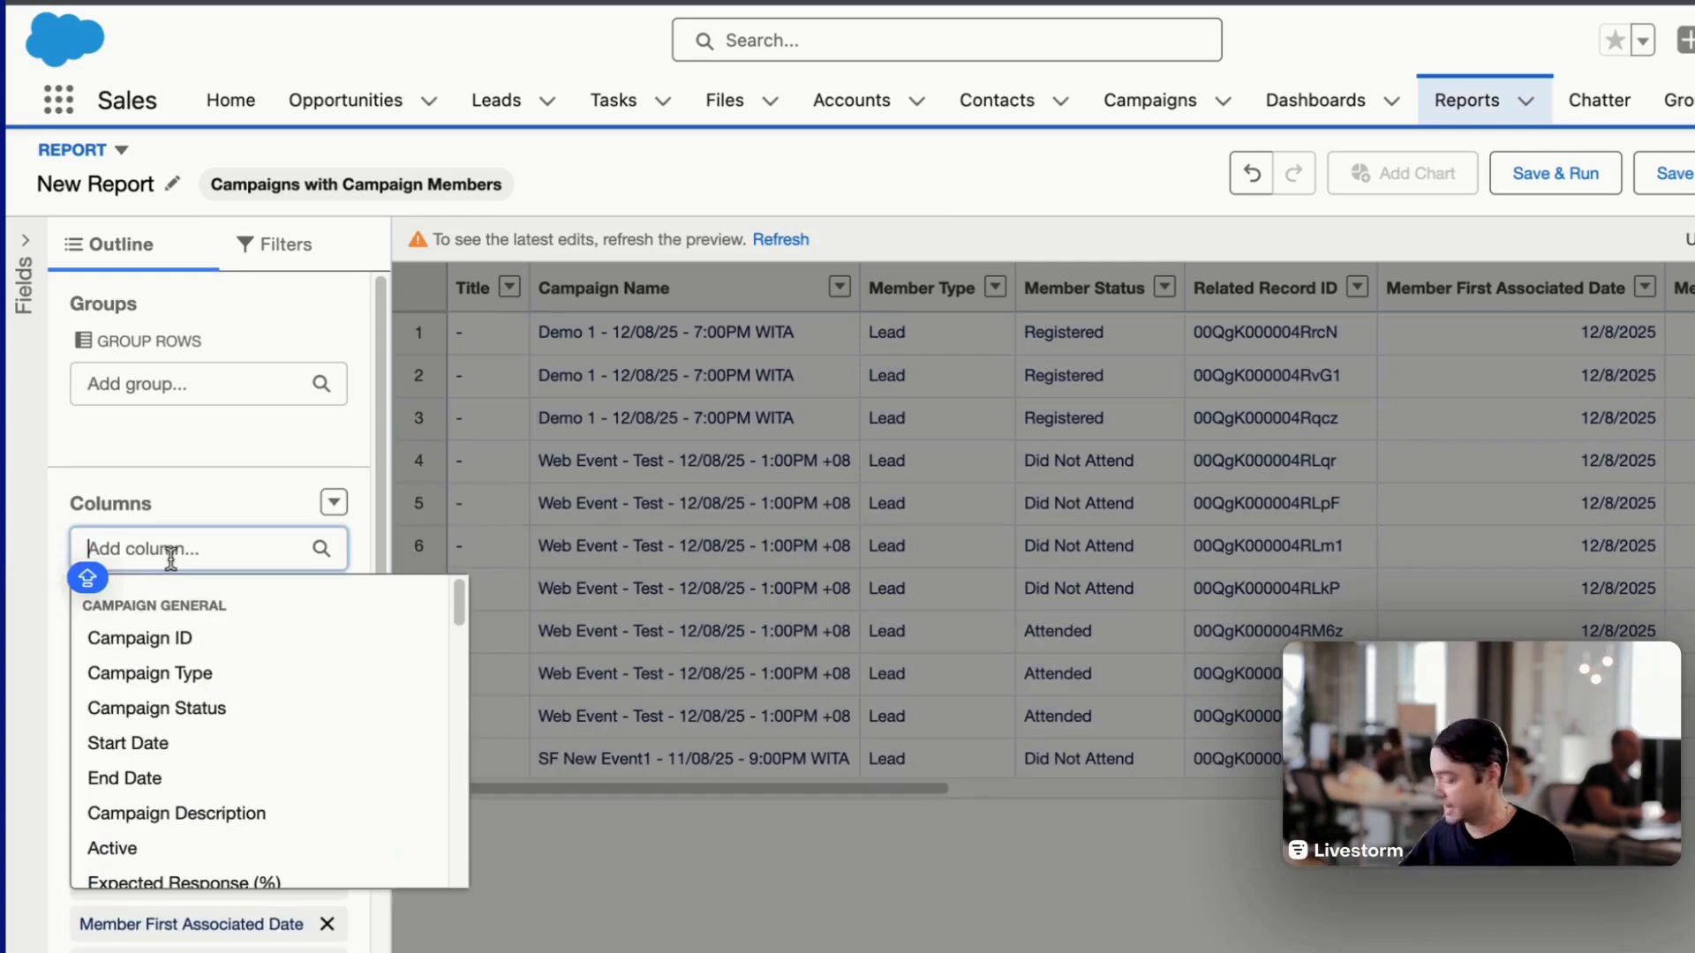
text(livestorm)
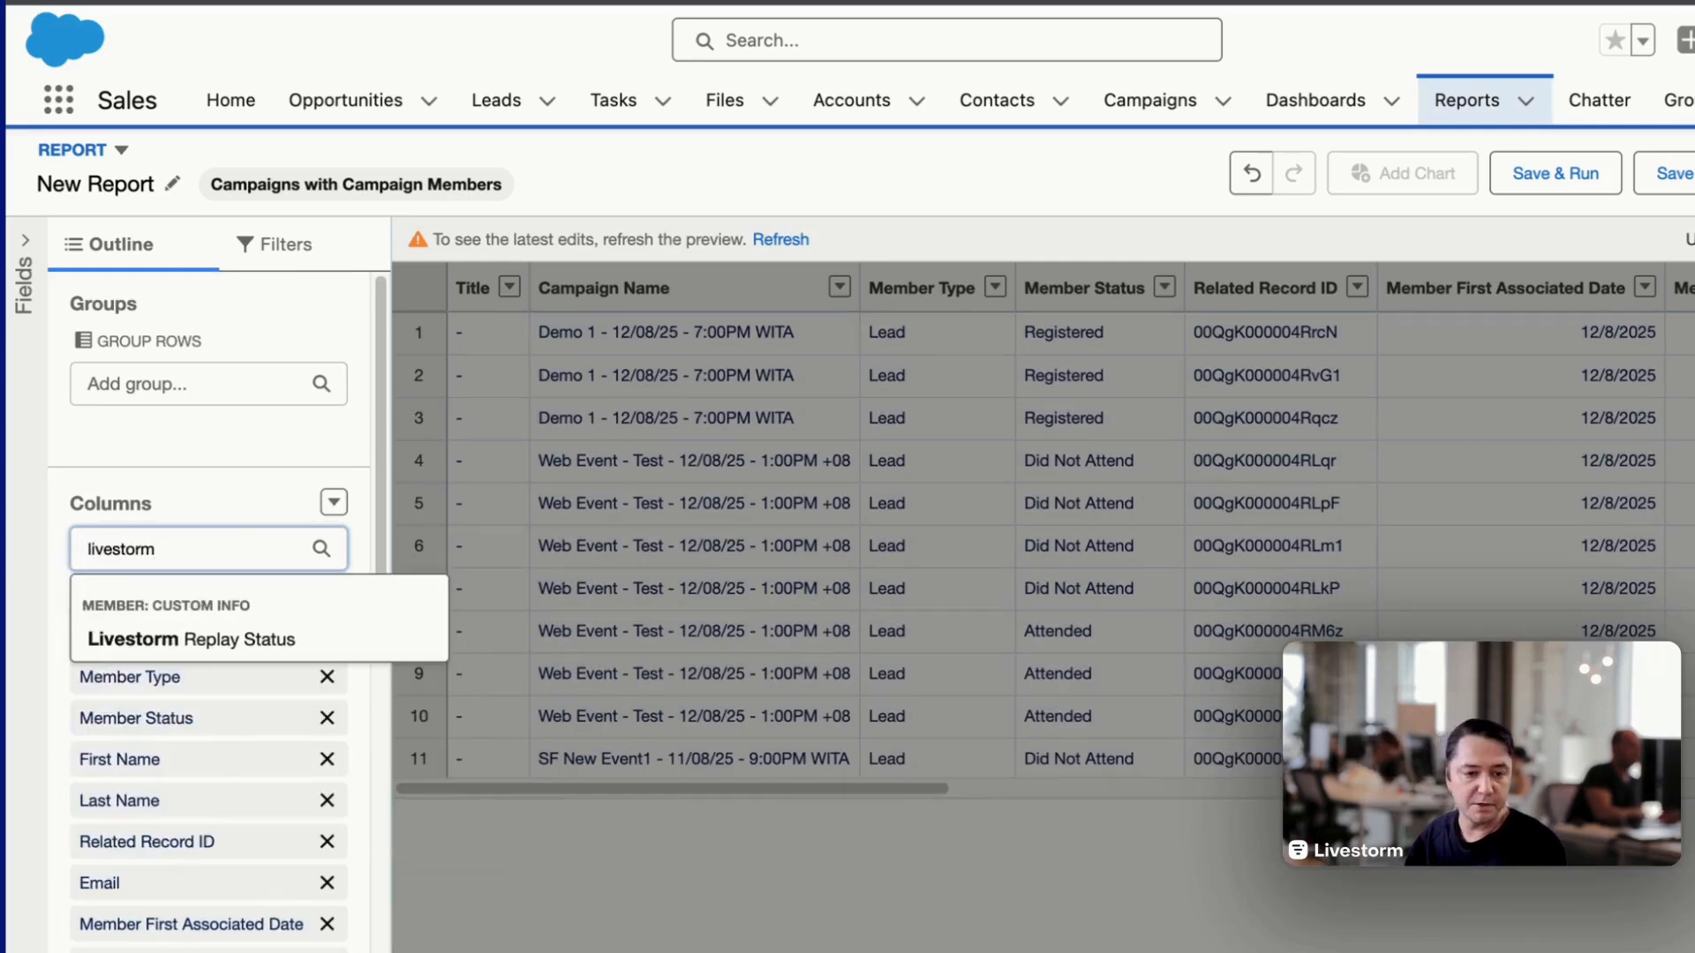
click(220, 634)
drag(227, 636, 177, 670)
click(780, 239)
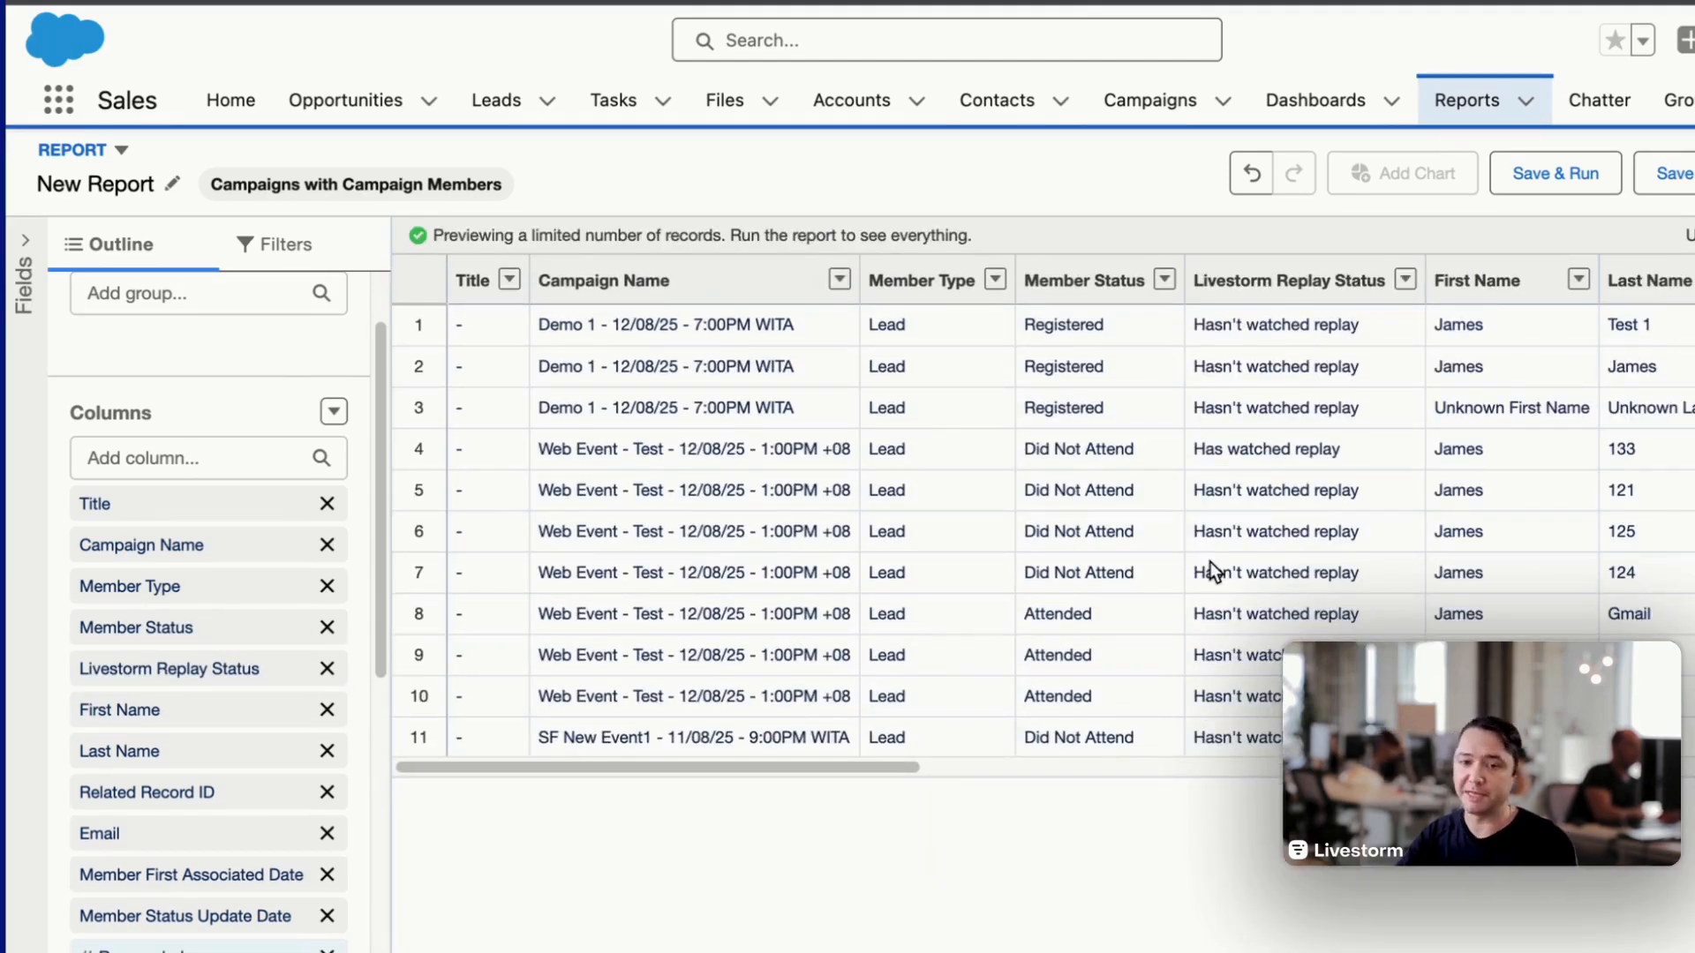
- Add a report filter for Member Status equals Did Not Attend
click(275, 254)
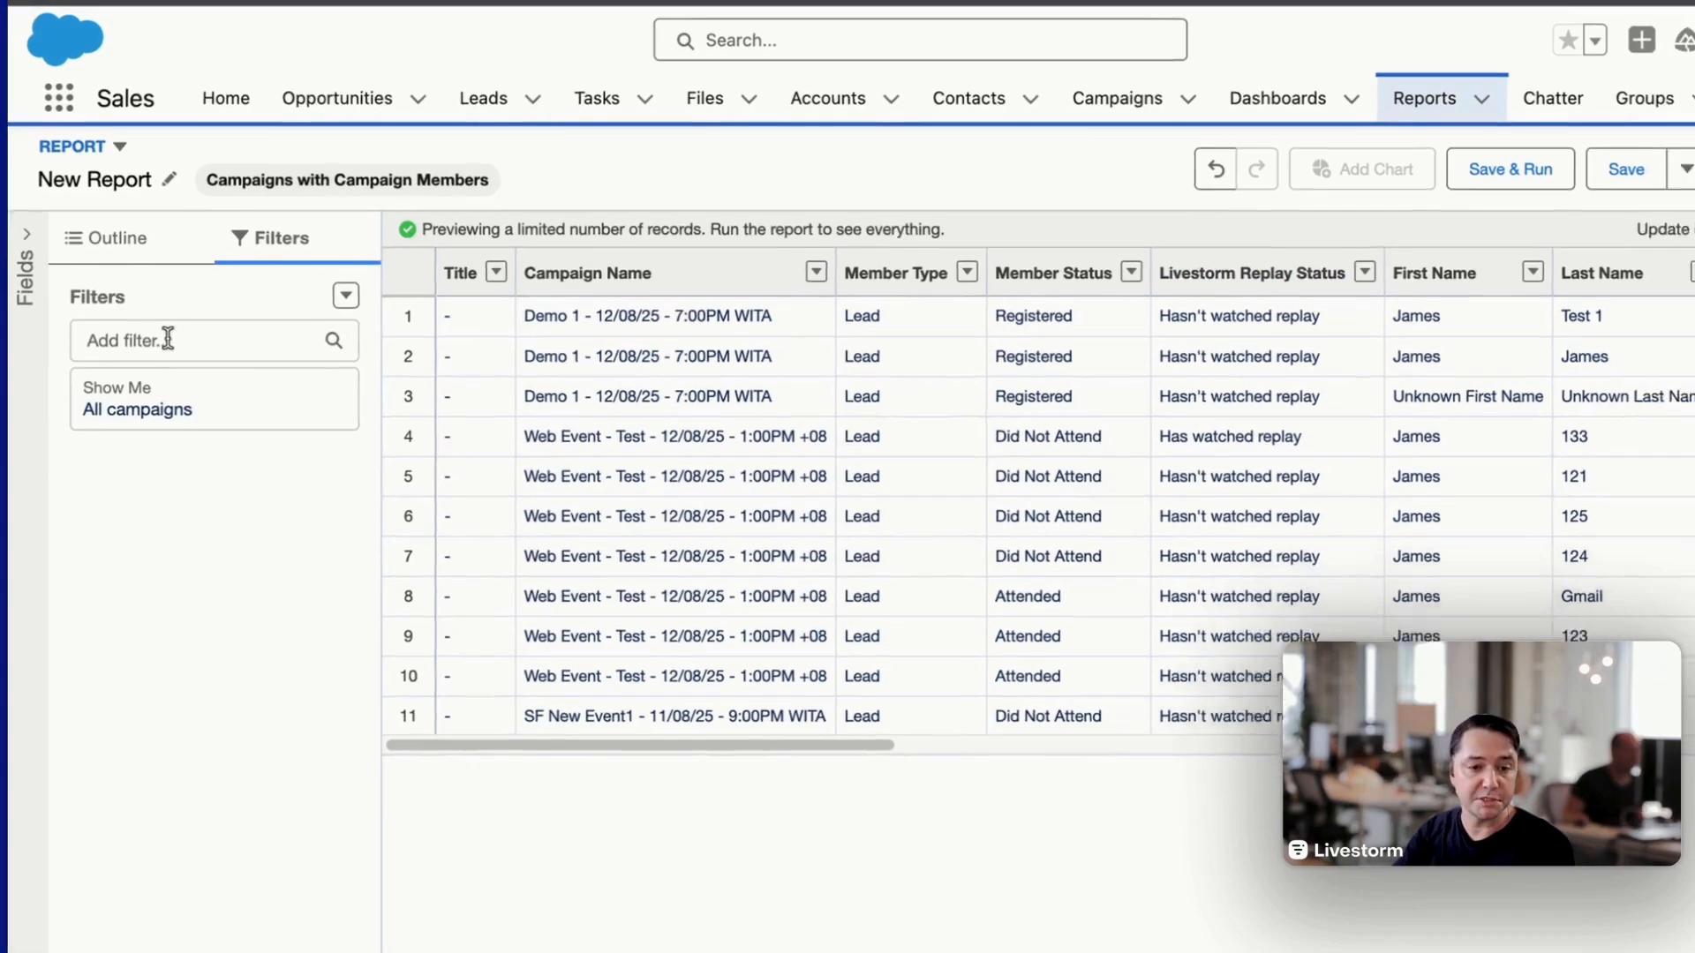
click(168, 350)
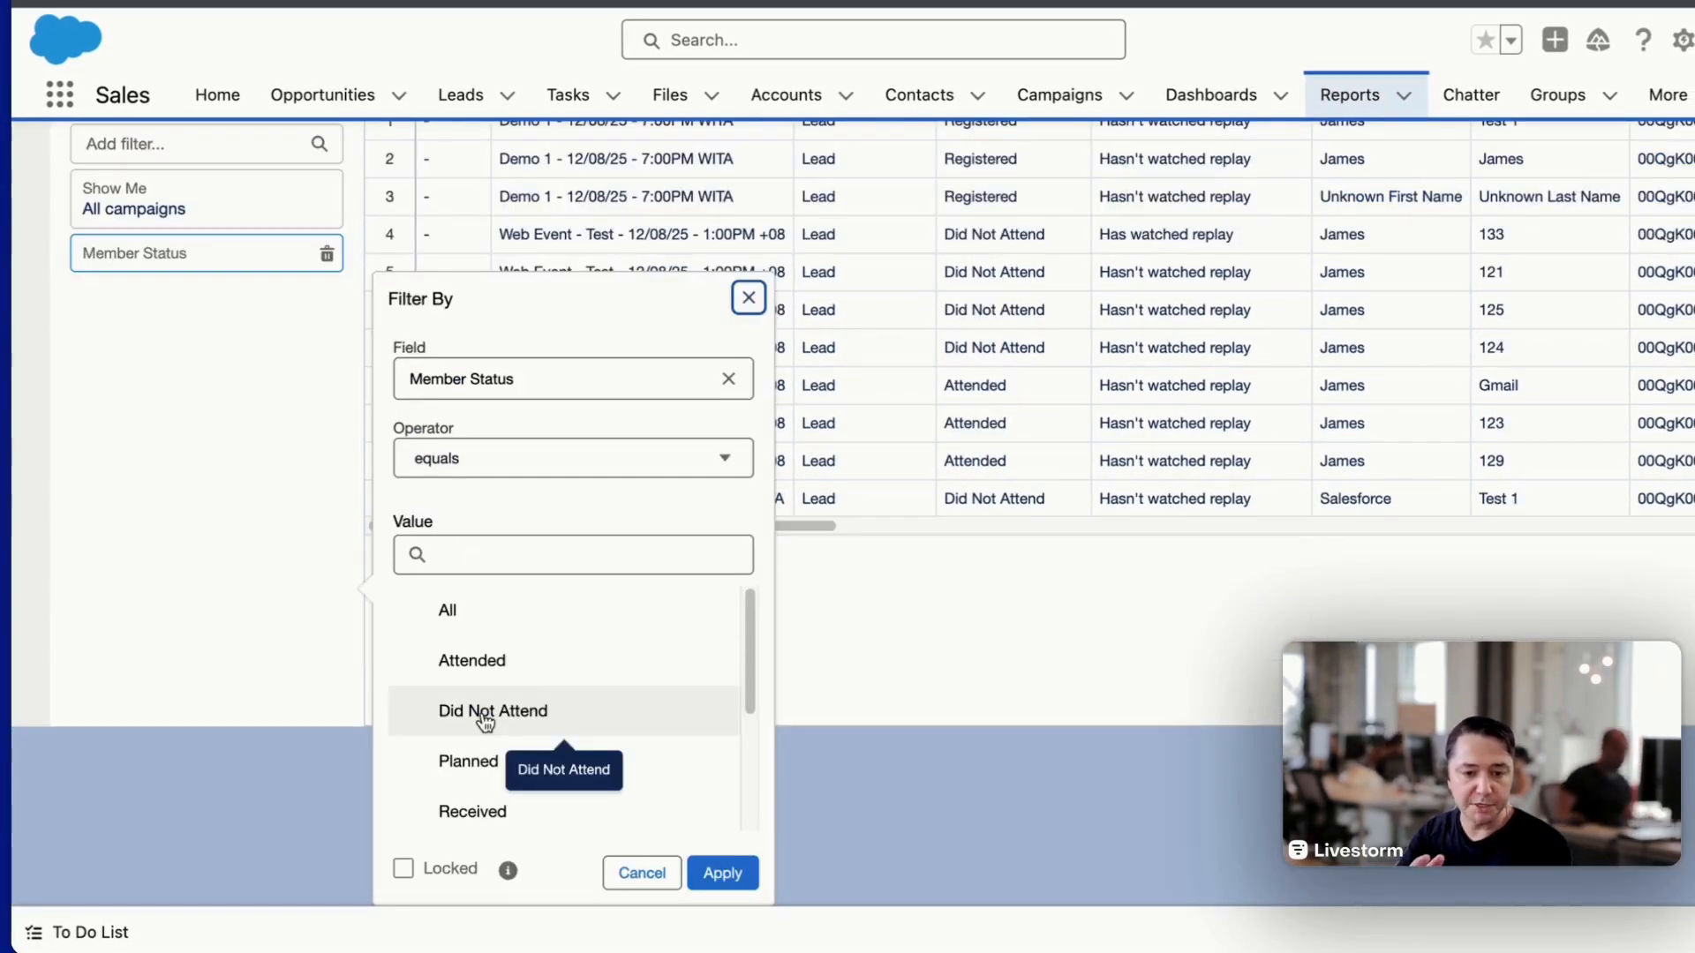
click(540, 697)
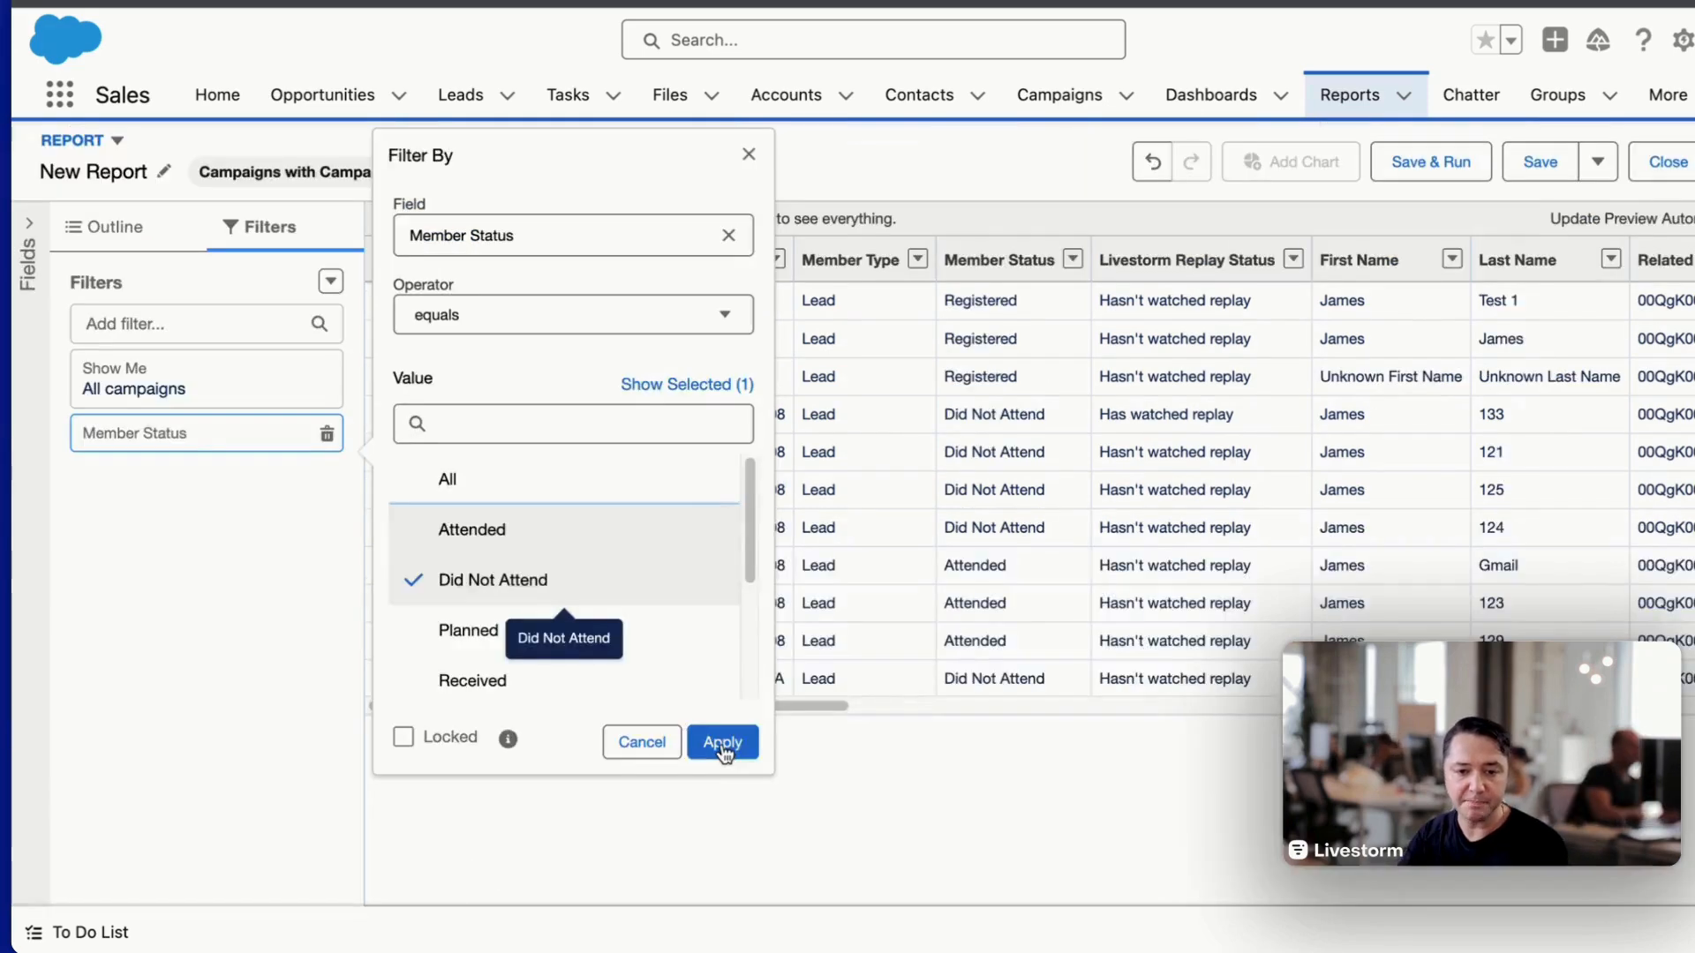
click(722, 744)
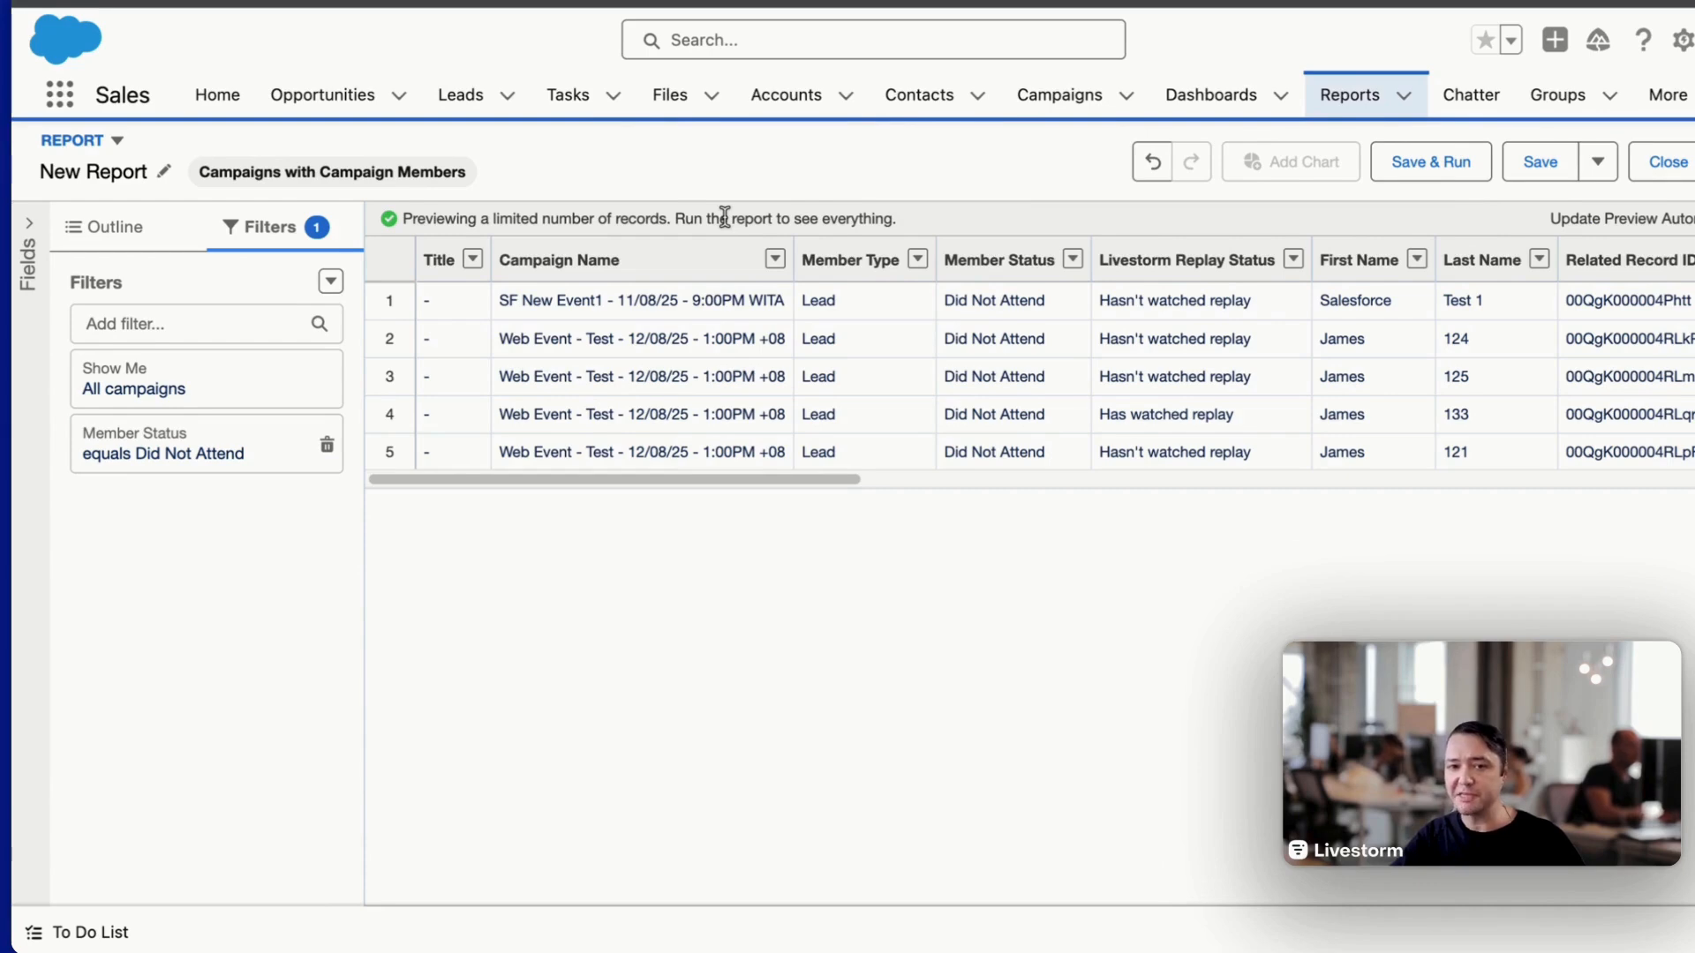
- Add a report filter for Livestorm Replay Status equals Has watched replay
click(168, 329)
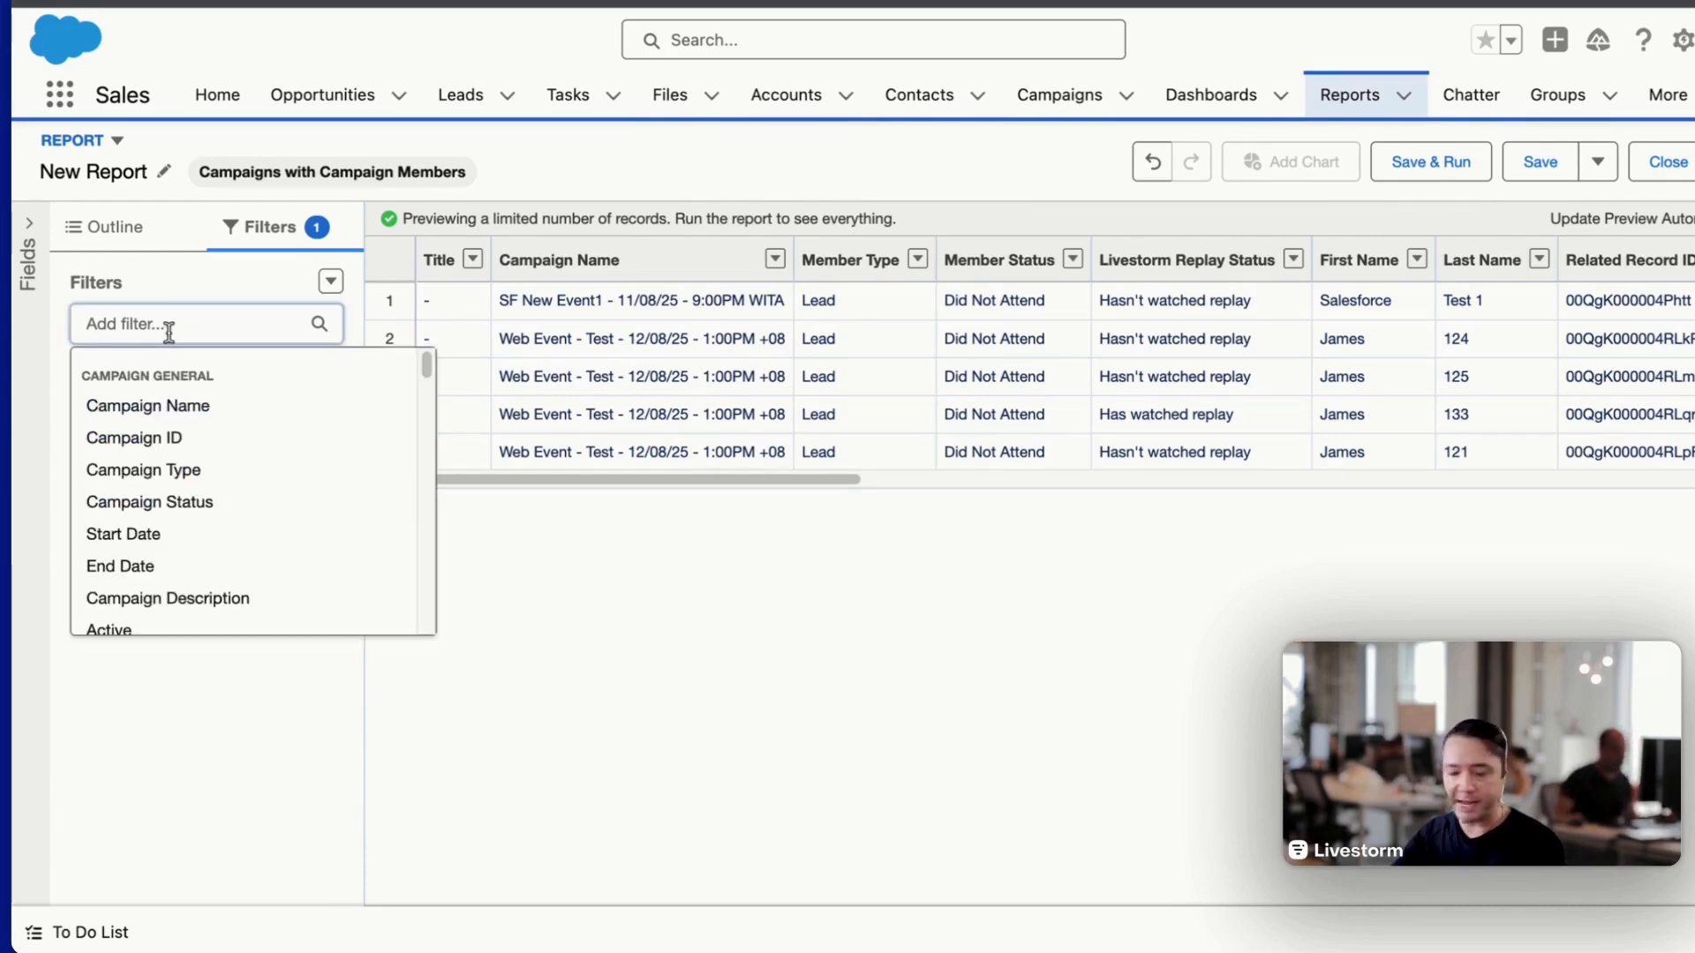
text(livestorm)
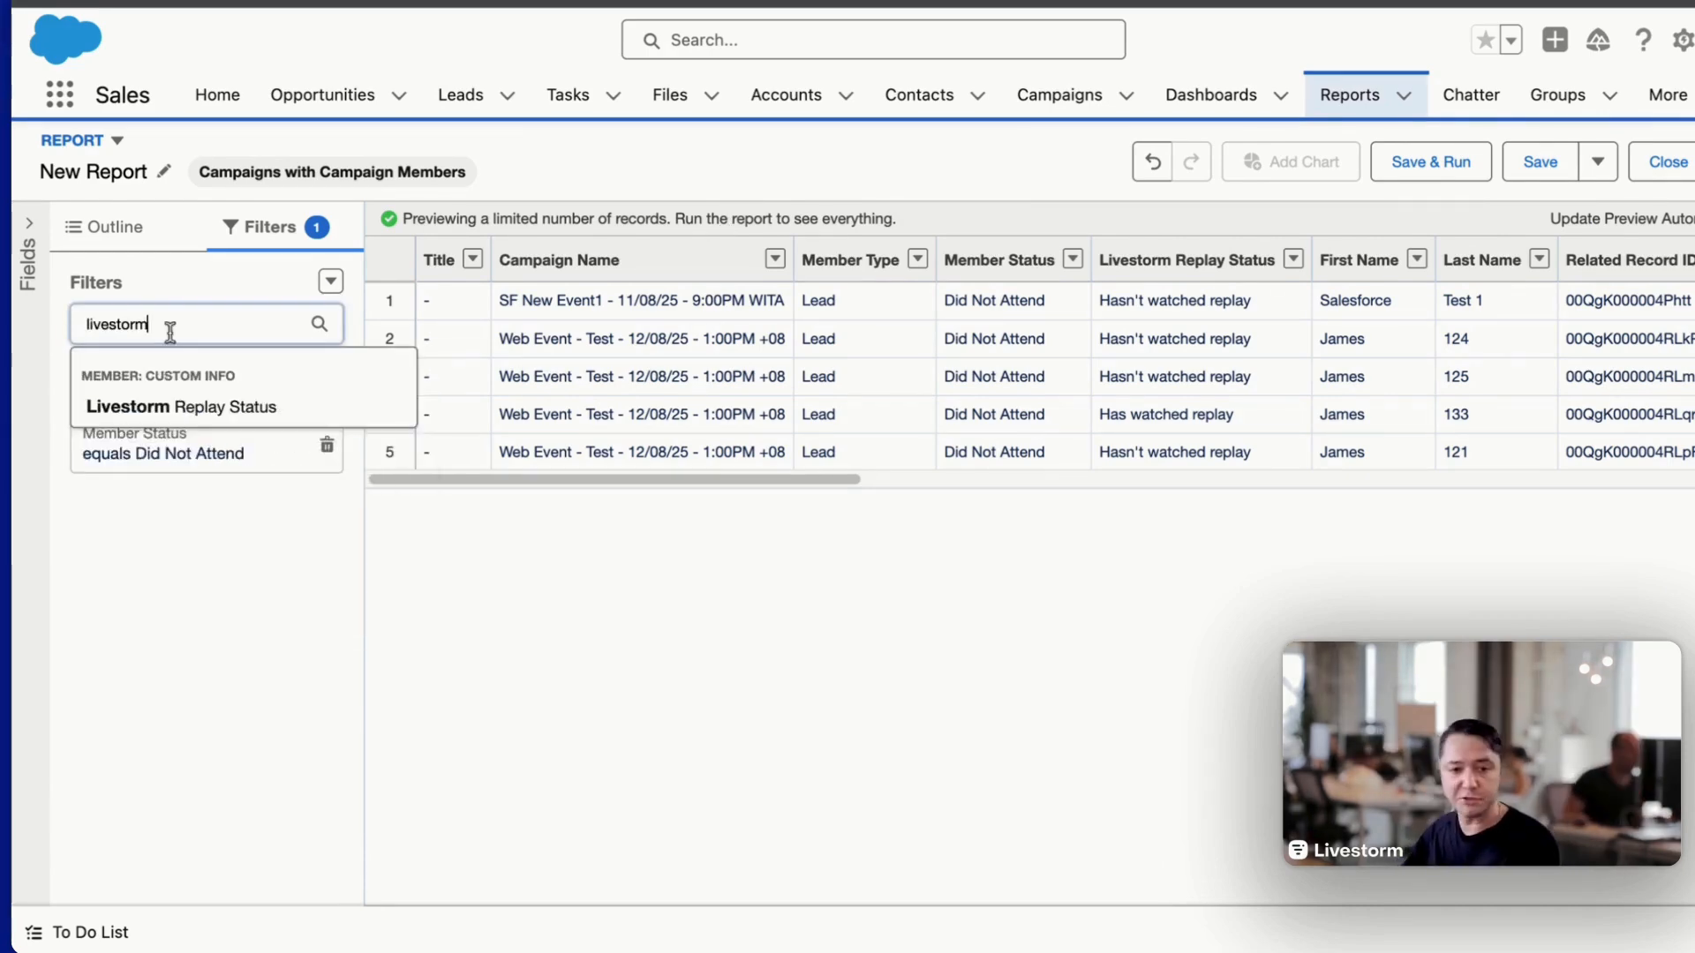
click(208, 415)
click(503, 764)
click(726, 873)
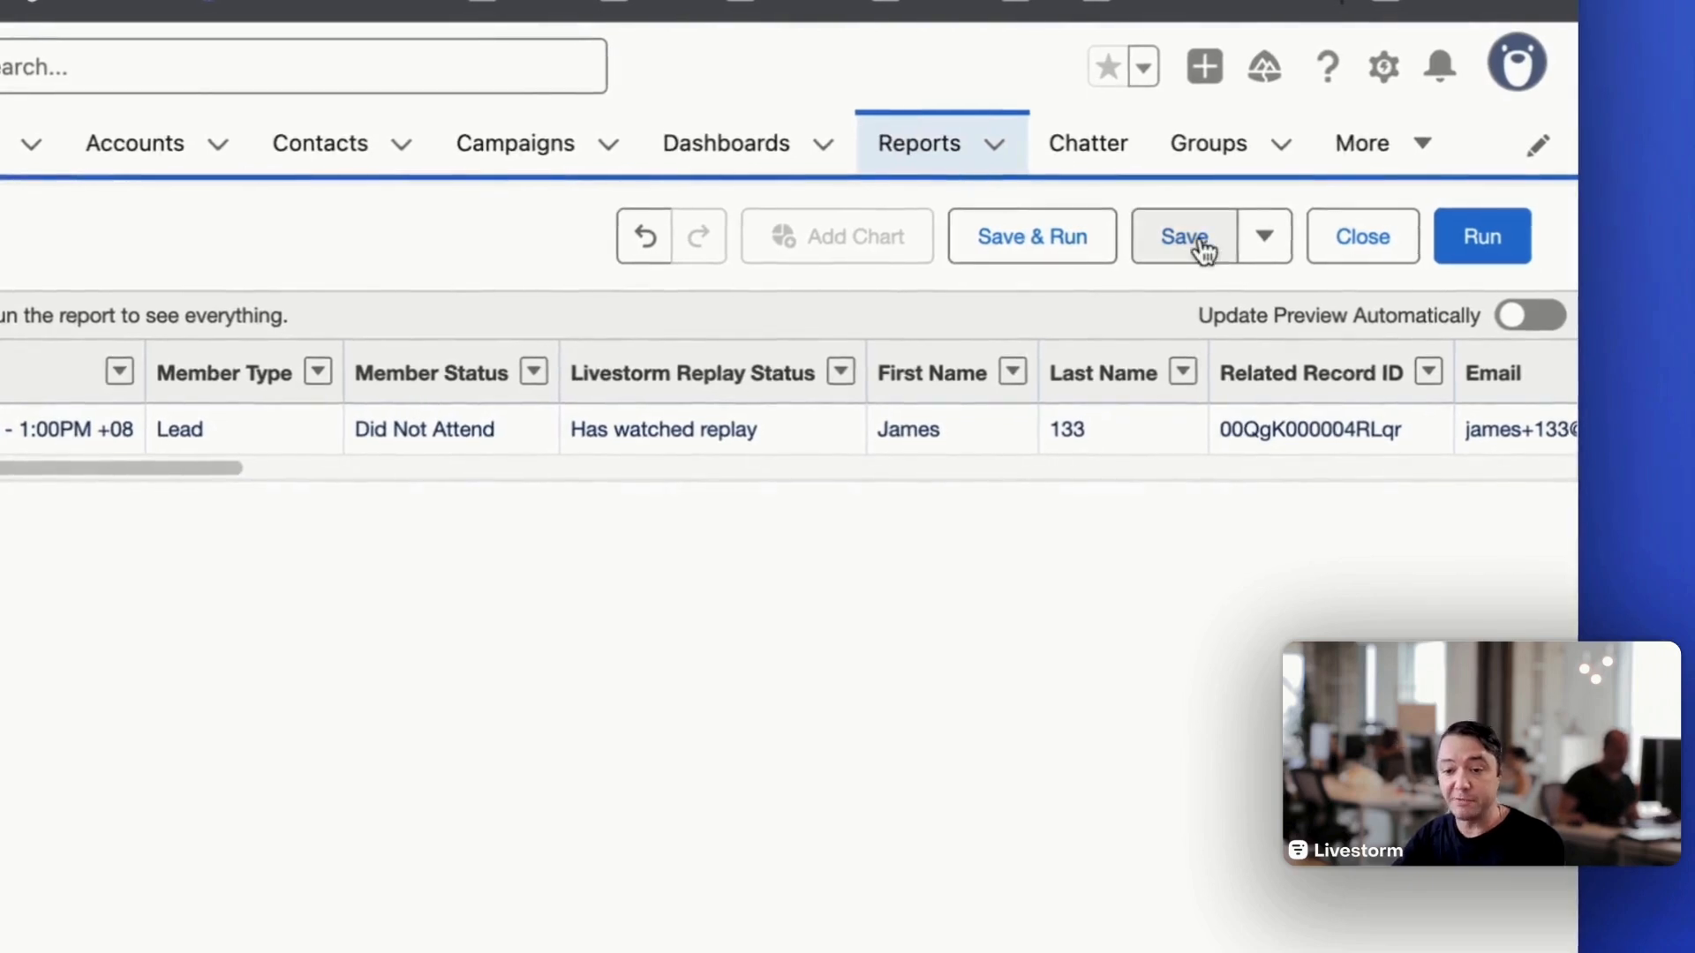
- Save the report under the name "Didnt not attend / Watched Report"
click(1205, 252)
text(Didnt not attend / Watched Report)
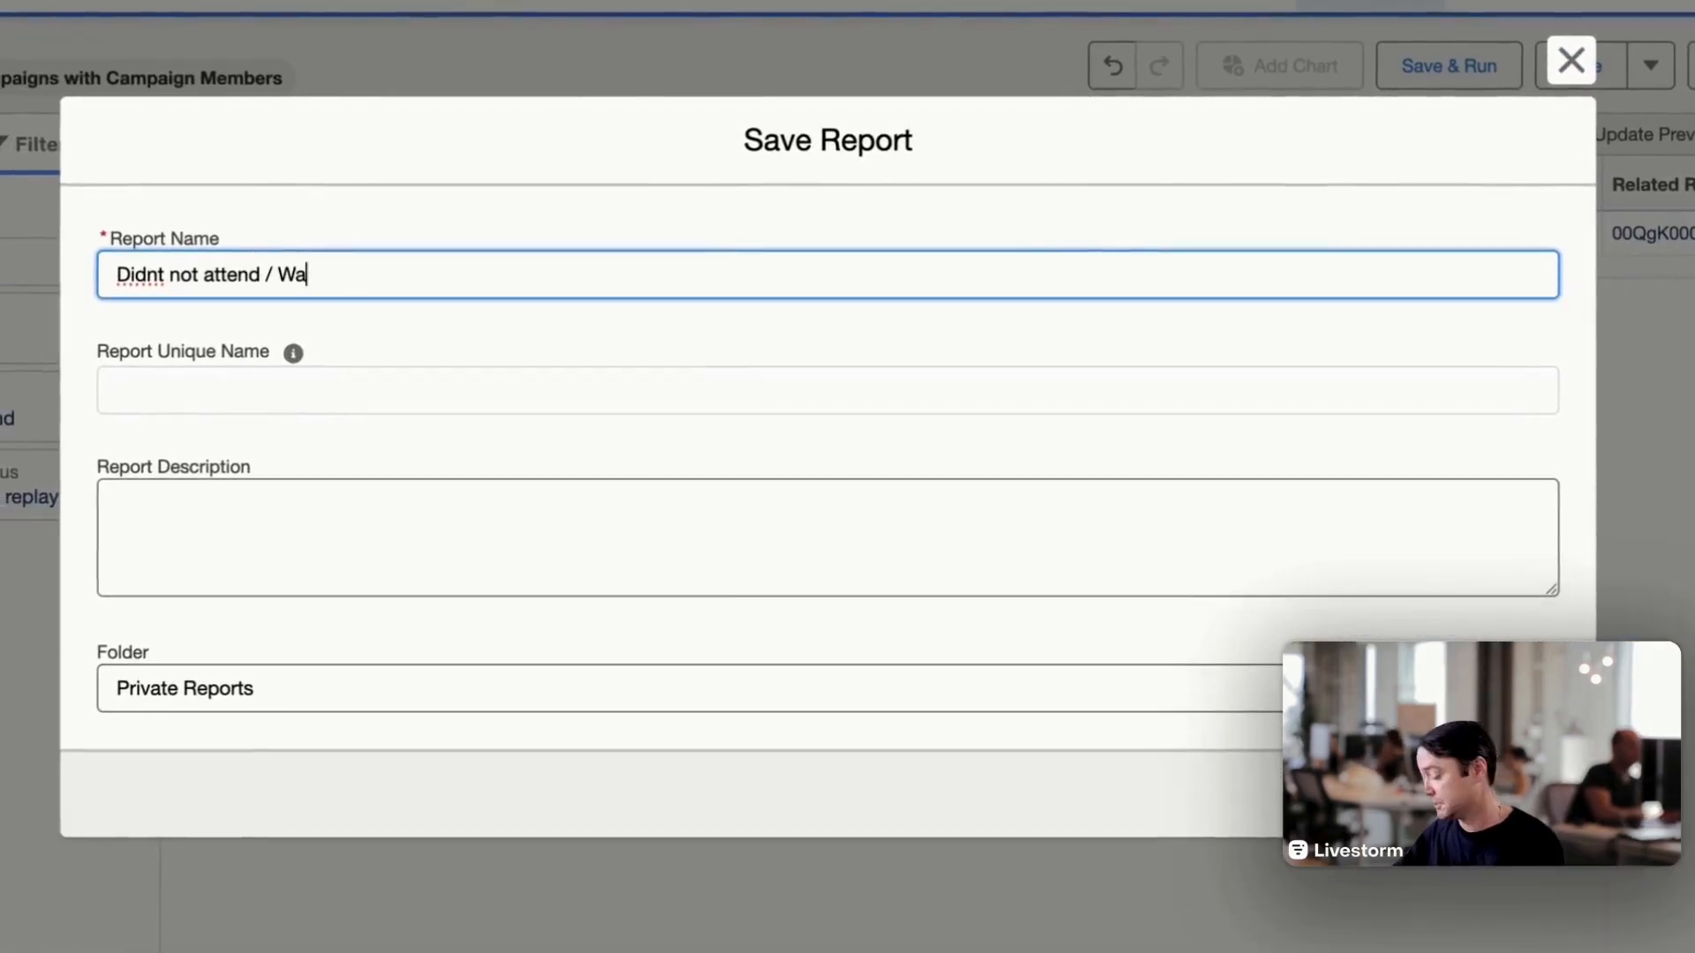
key(Return)
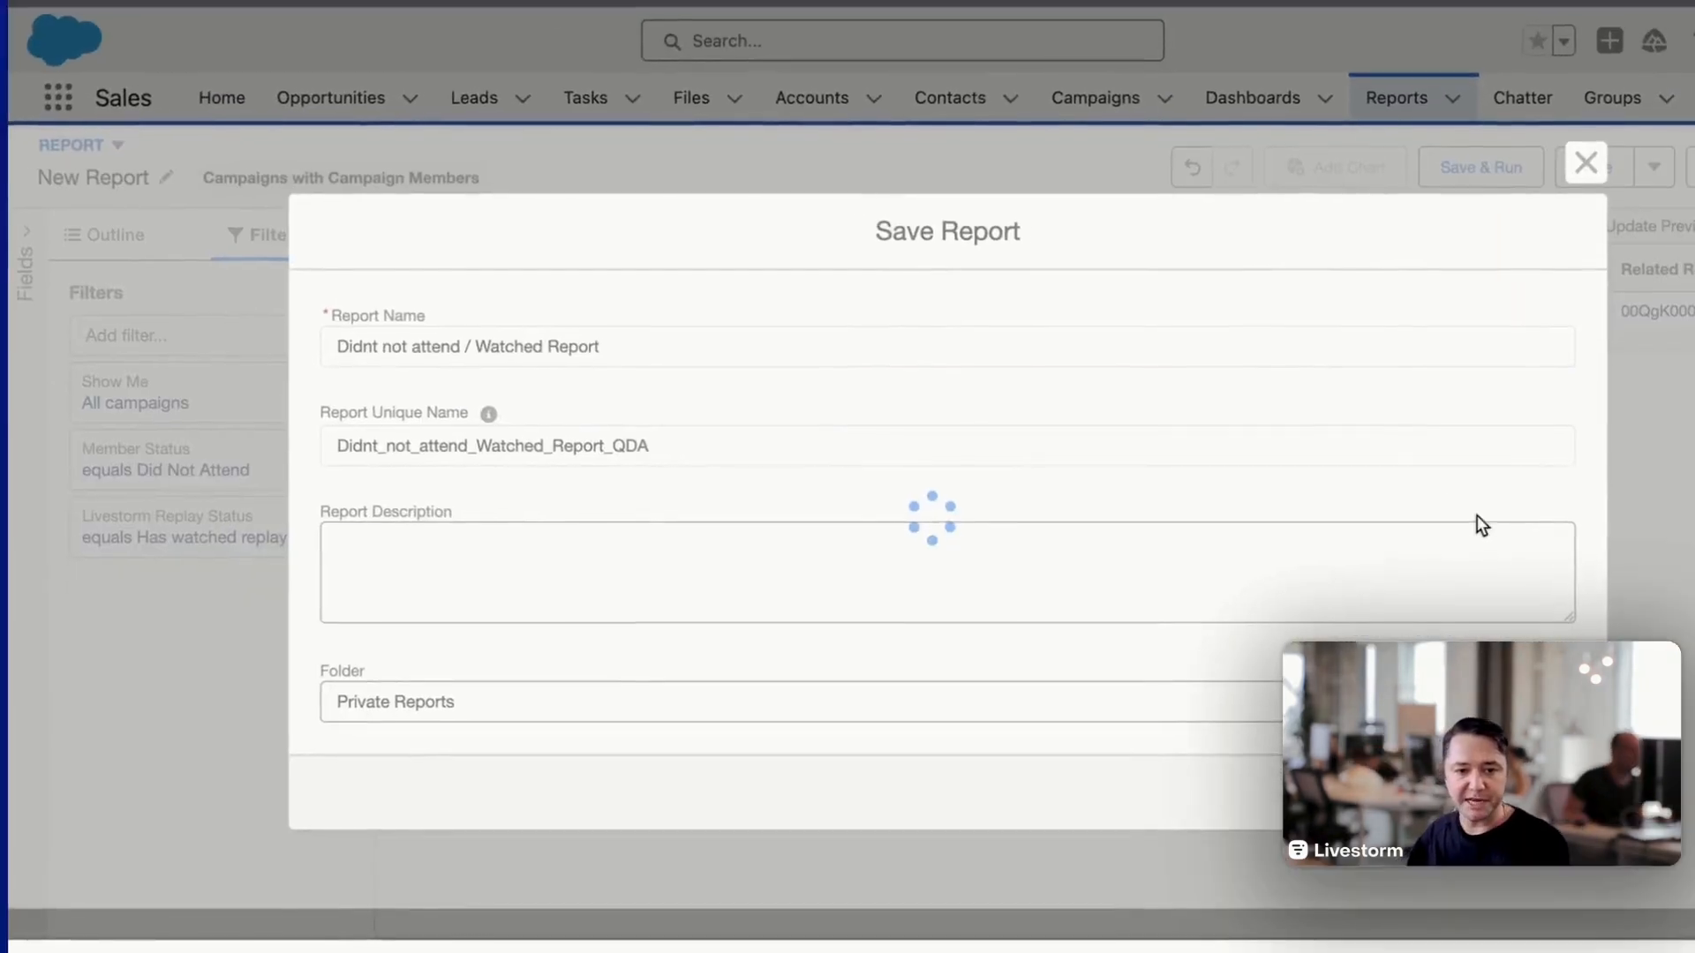